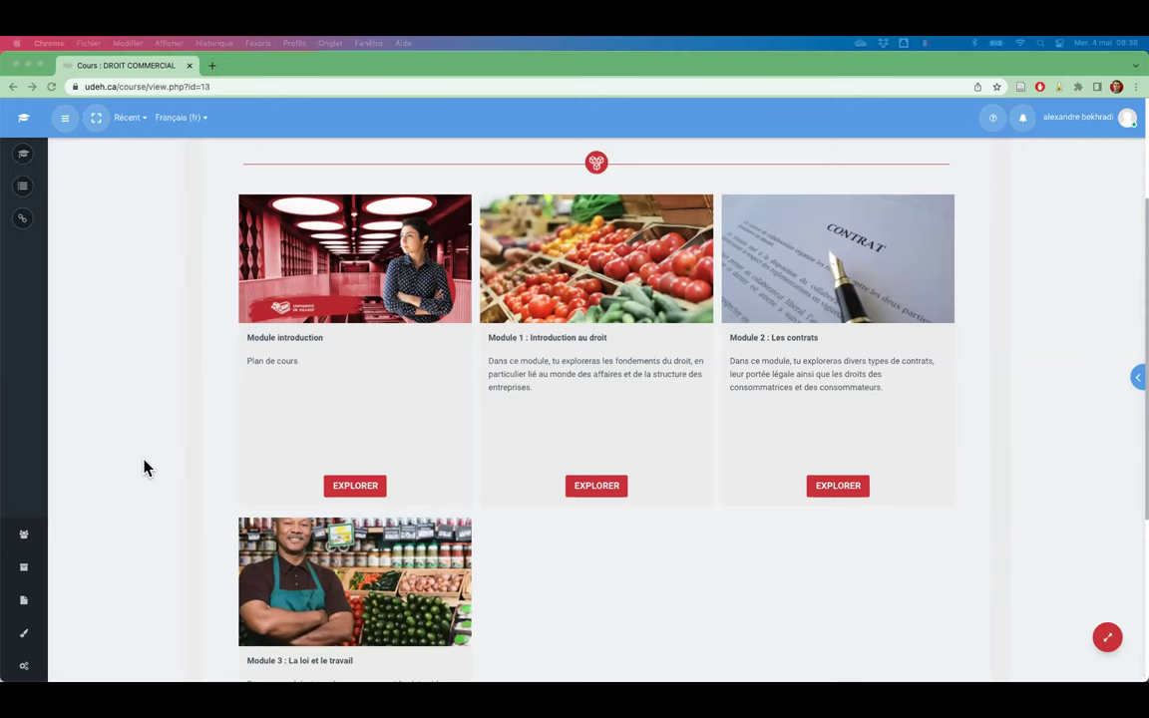
Switch the DROIT COMMERCIAL course home page to full screen and look over its module cards.
{"action": "scroll", "coordinate": [127, 466], "scroll_direction": "up", "scroll_amount": 4}
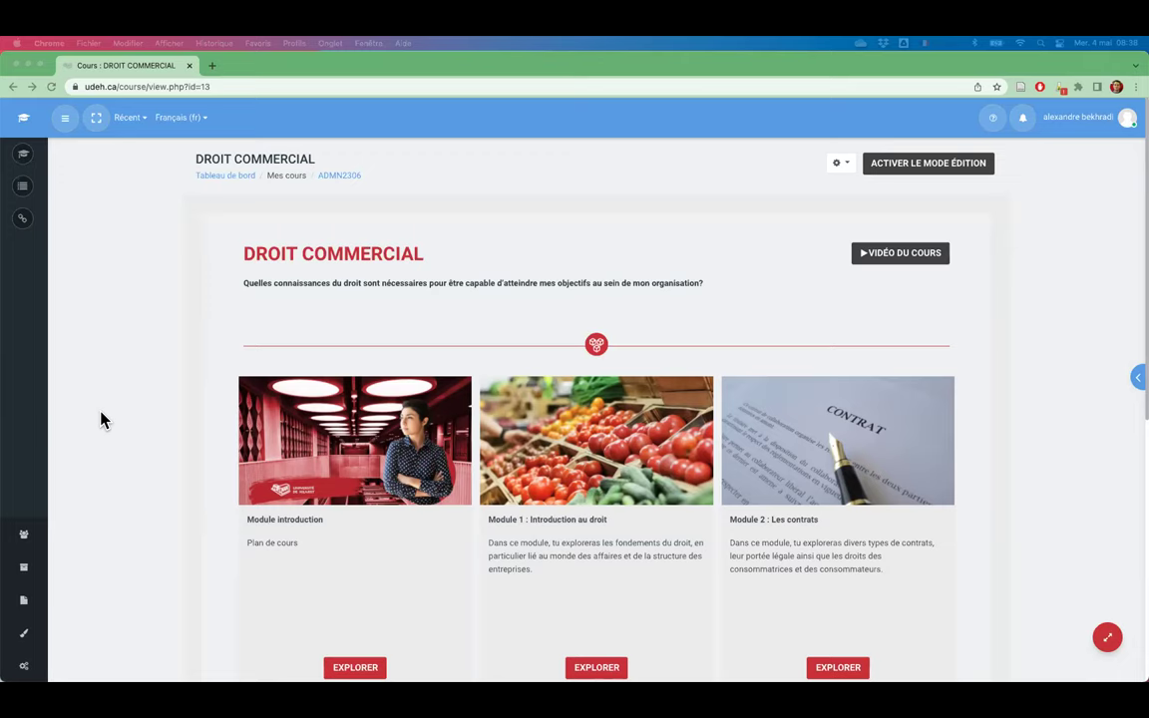
{"action": "scroll", "coordinate": [102, 419], "scroll_direction": "down", "scroll_amount": 2}
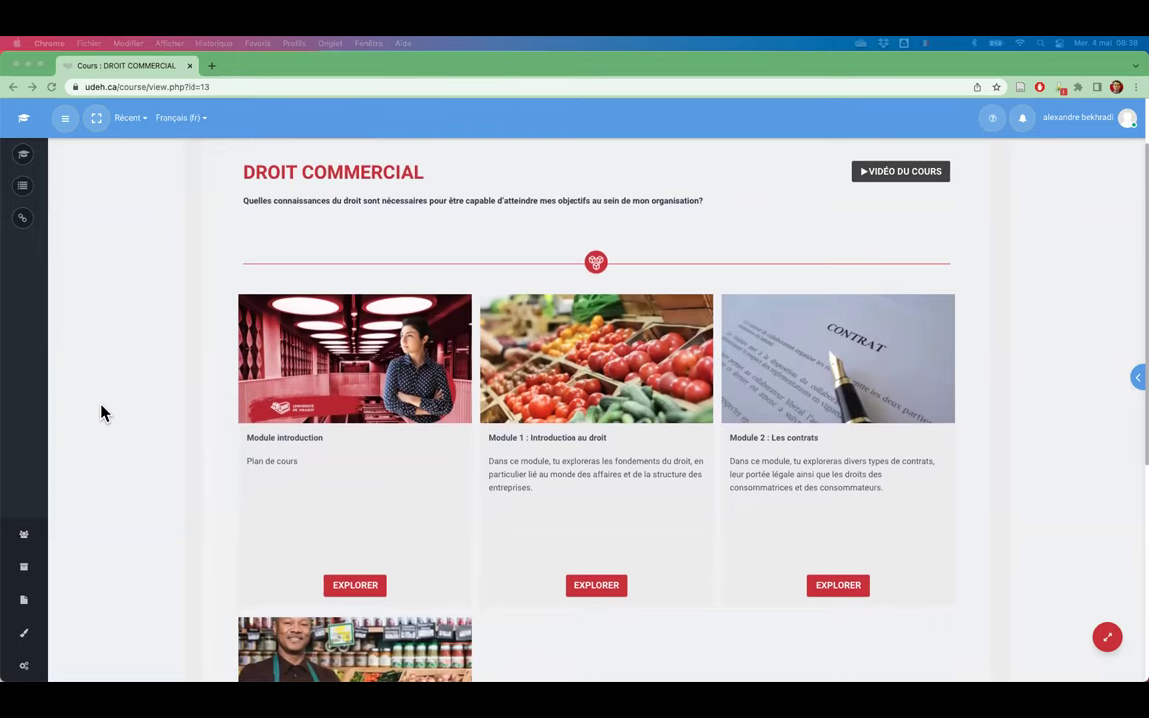
{"action": "left_click", "coordinate": [96, 126]}
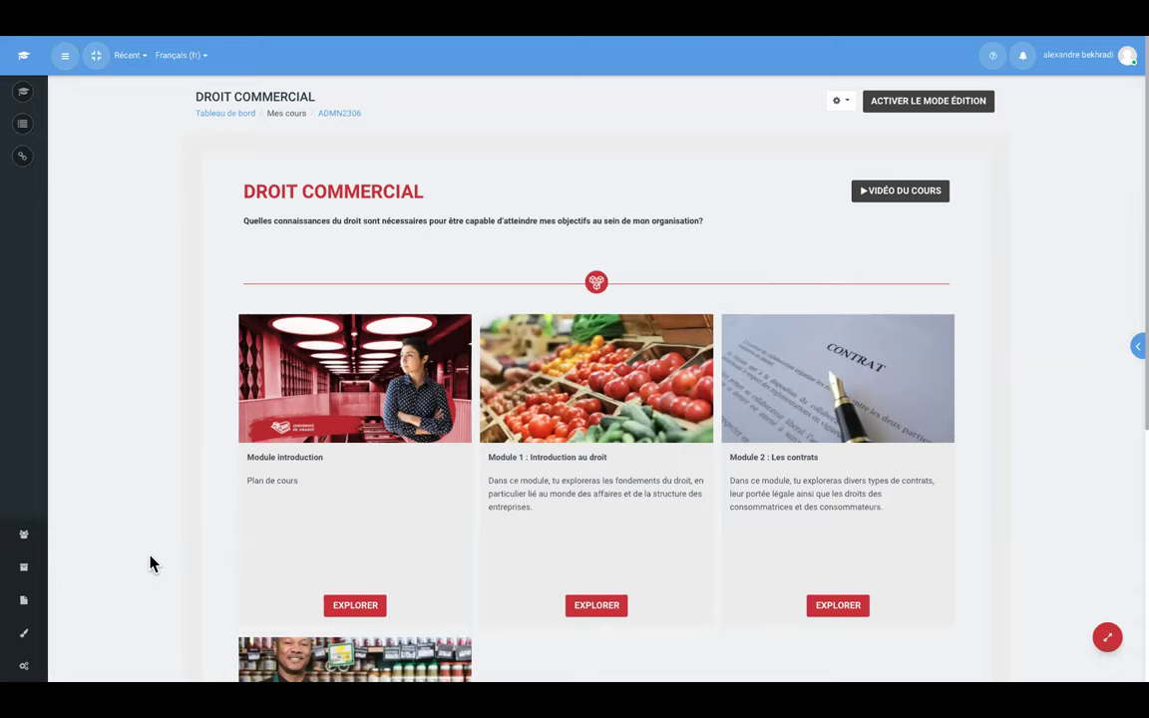
{"action": "scroll", "coordinate": [149, 563], "scroll_direction": "down", "scroll_amount": 2}
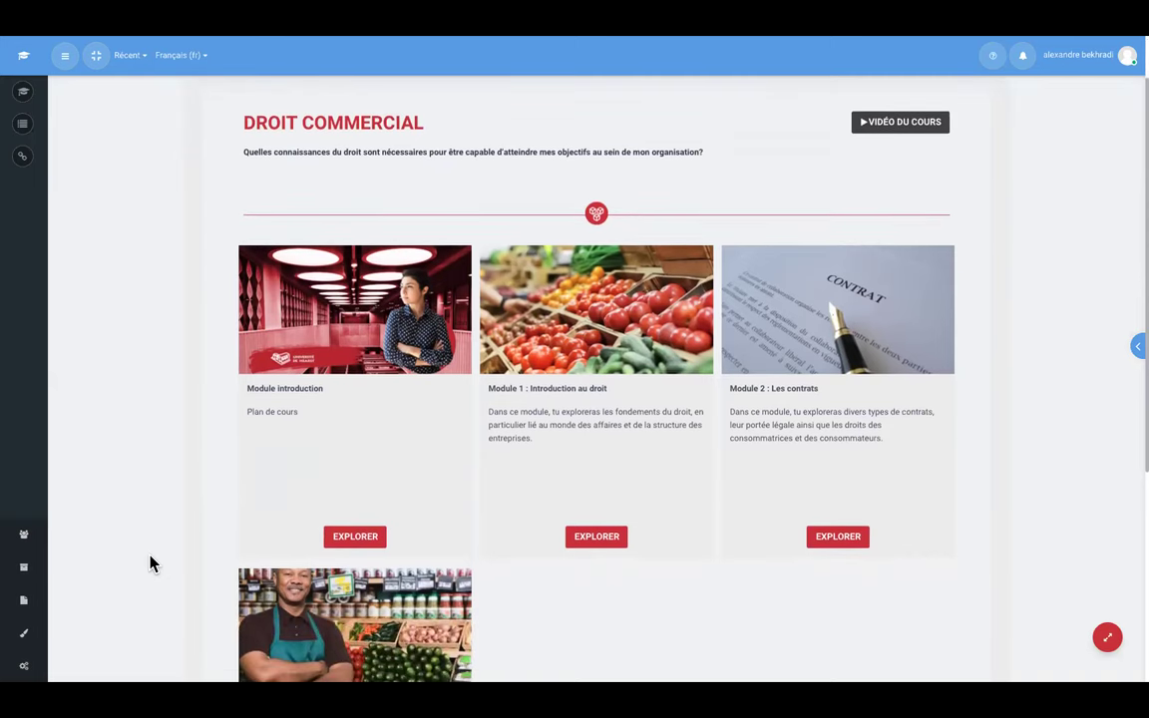
{"action": "scroll", "coordinate": [150, 564], "scroll_direction": "down", "scroll_amount": 2}
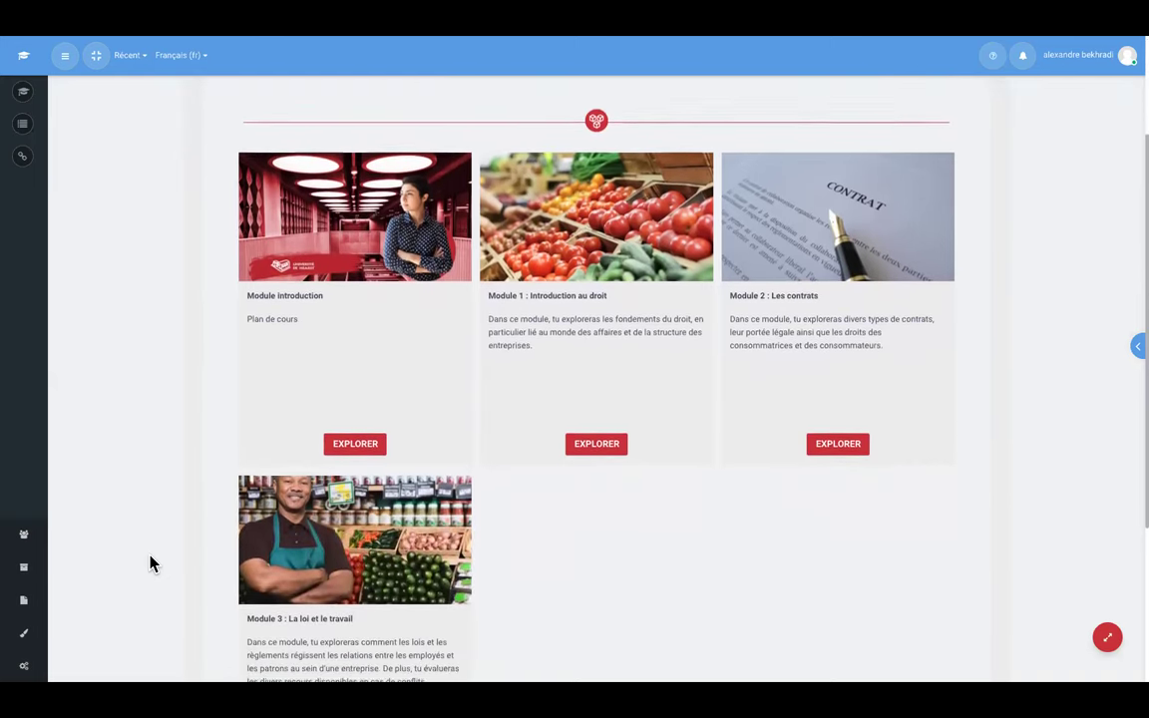
{"action": "scroll", "coordinate": [149, 564], "scroll_direction": "down", "scroll_amount": 1}
{"action": "scroll", "coordinate": [149, 564], "scroll_direction": "up", "scroll_amount": 2}
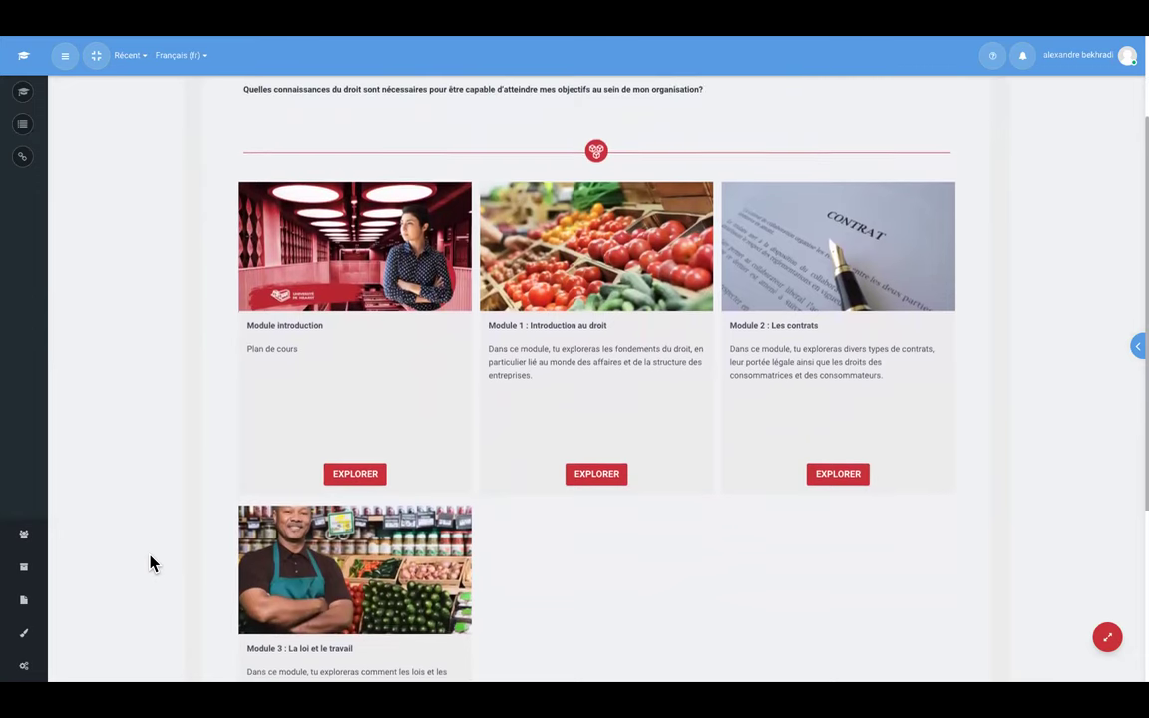
{"action": "scroll", "coordinate": [150, 564], "scroll_direction": "up", "scroll_amount": 1}
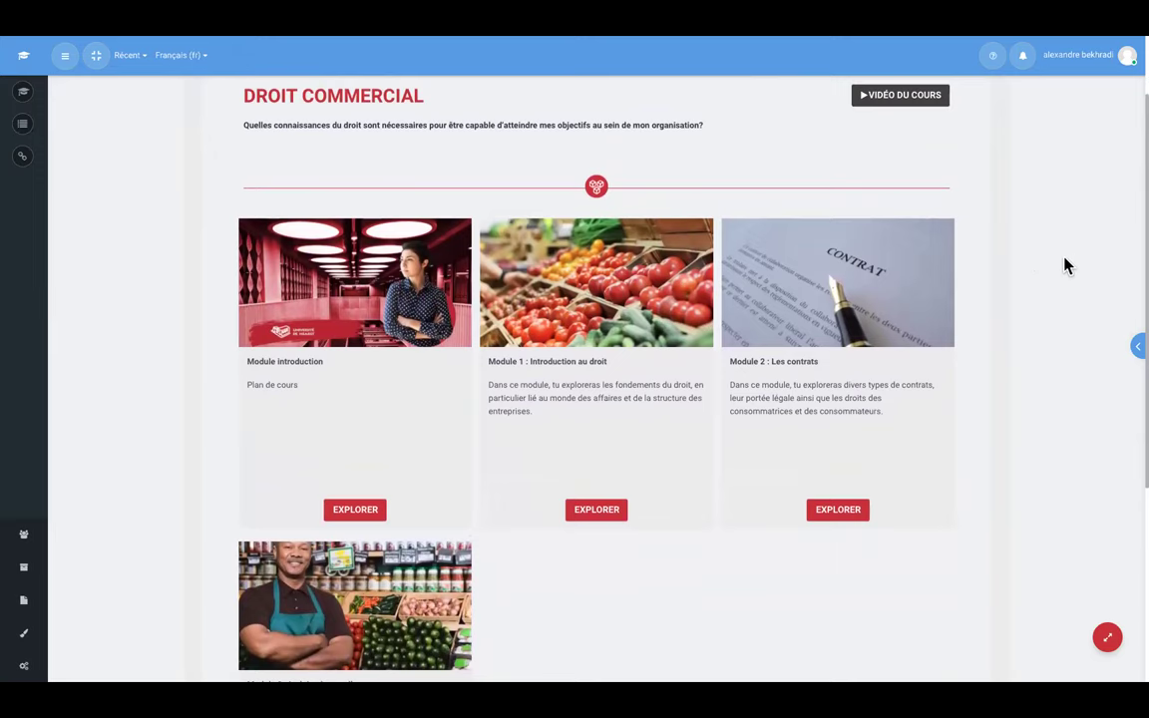
Open the course video, start and pause its playback, and close the video.
{"action": "left_click", "coordinate": [892, 97]}
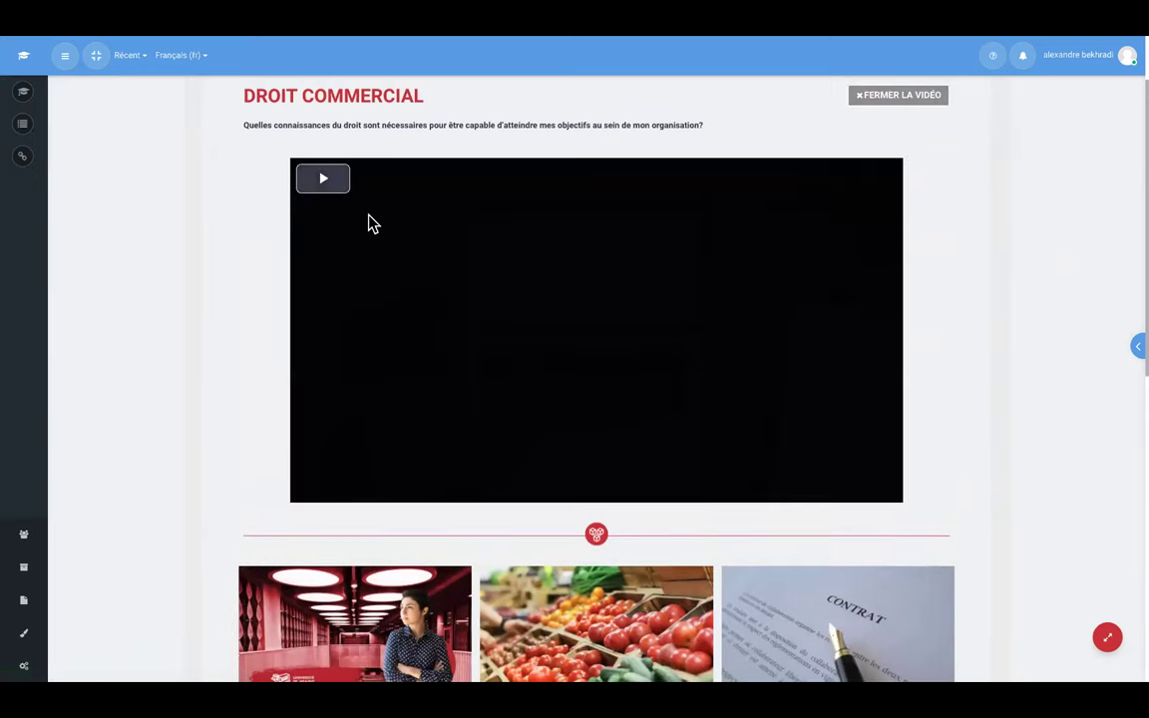
{"action": "left_click", "coordinate": [331, 184]}
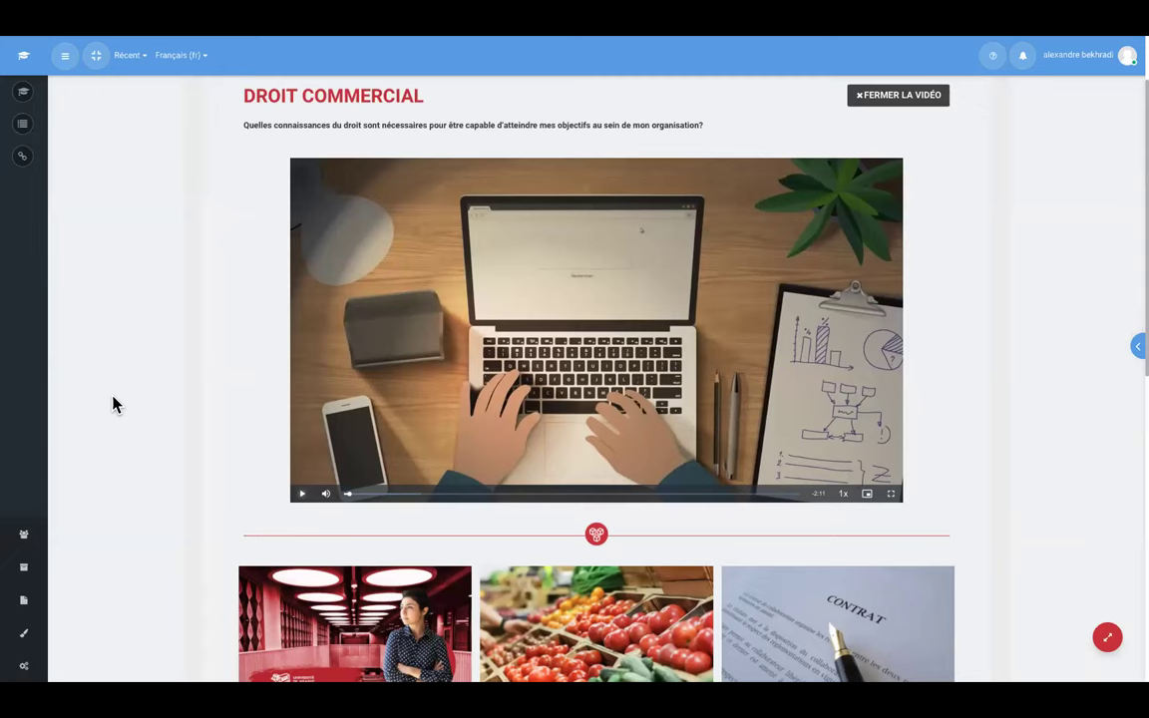
{"action": "scroll", "coordinate": [114, 403], "scroll_direction": "down", "scroll_amount": 1}
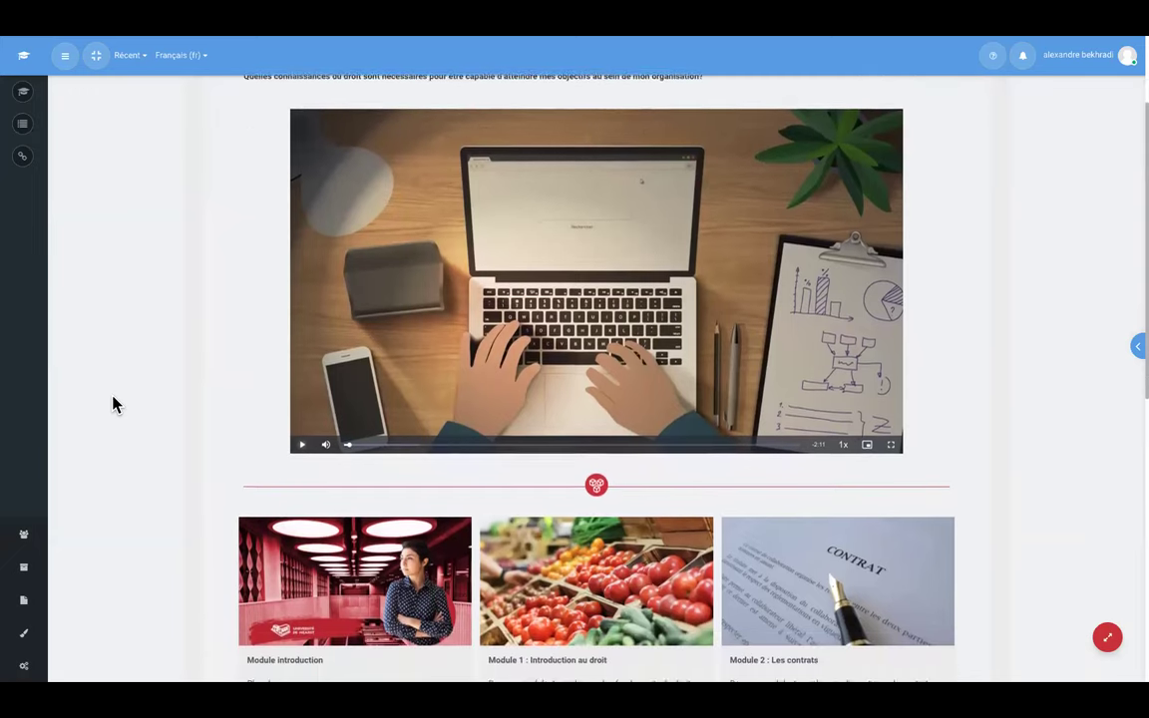
{"action": "scroll", "coordinate": [113, 403], "scroll_direction": "up", "scroll_amount": 1}
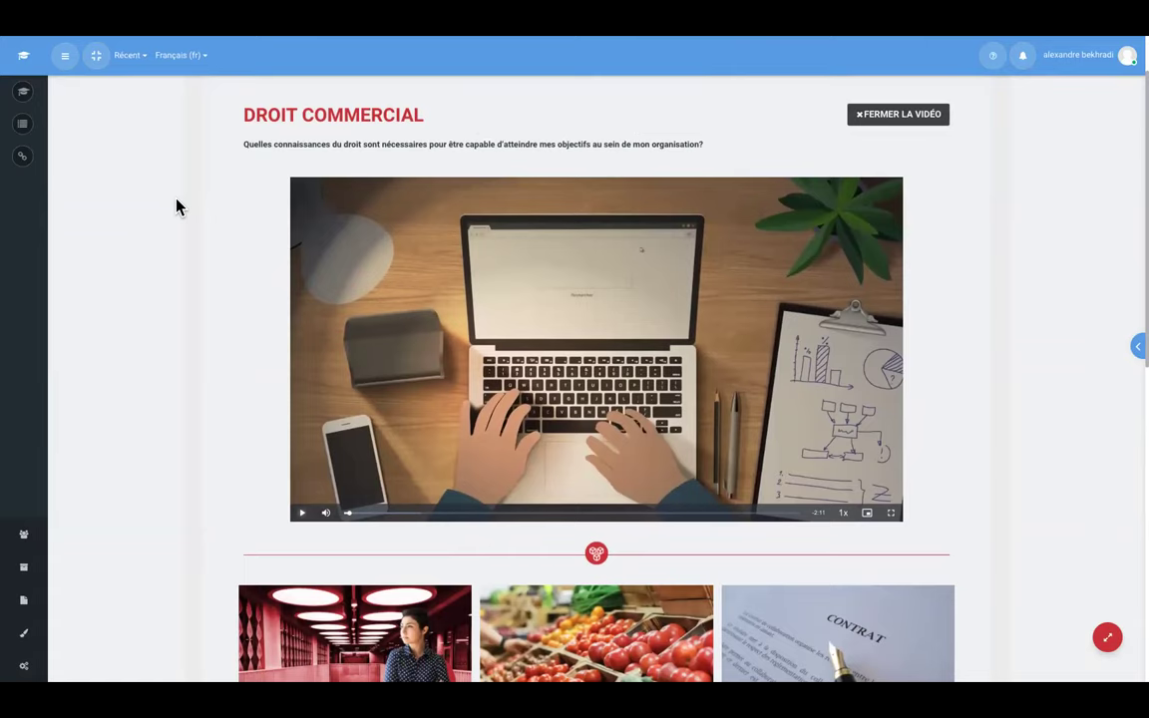
{"action": "scroll", "coordinate": [175, 210], "scroll_direction": "down", "scroll_amount": 1}
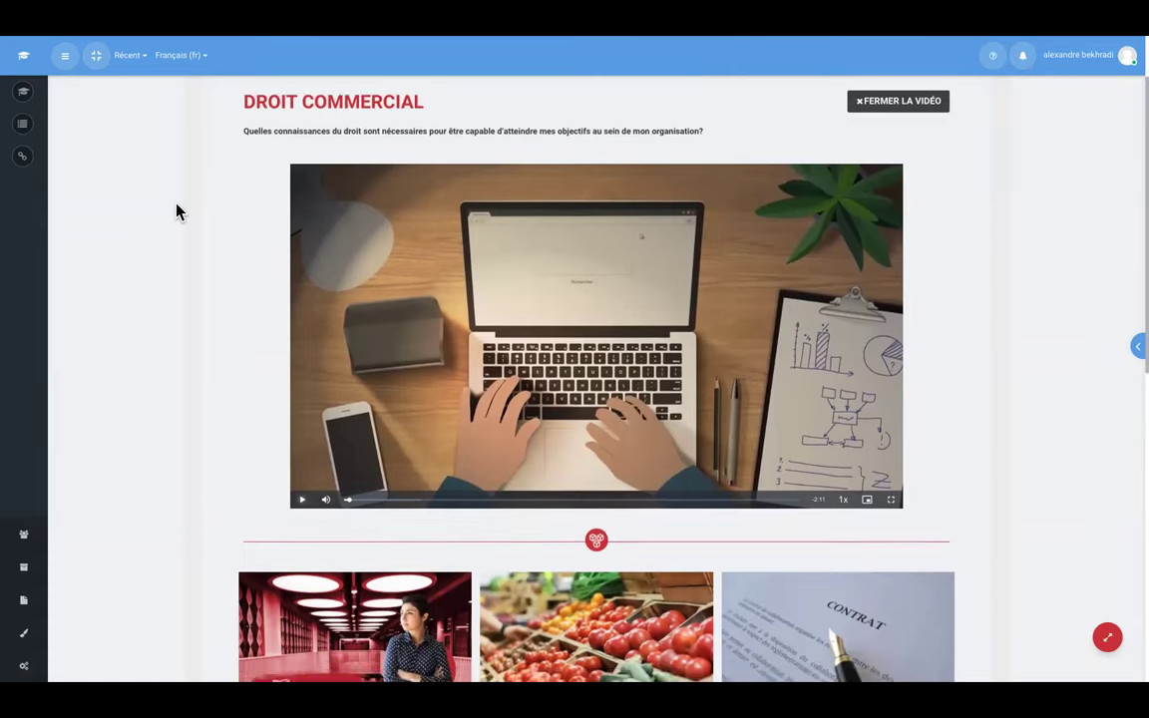
{"action": "scroll", "coordinate": [175, 210], "scroll_direction": "up", "scroll_amount": 1}
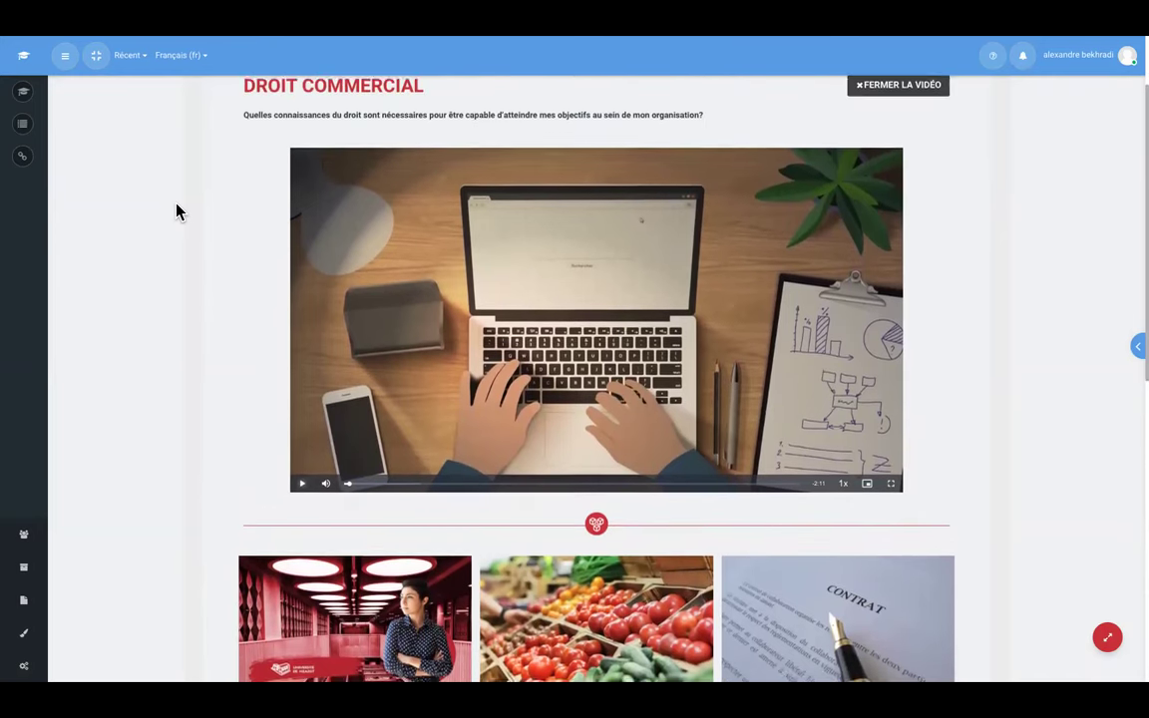
{"action": "left_click", "coordinate": [892, 106]}
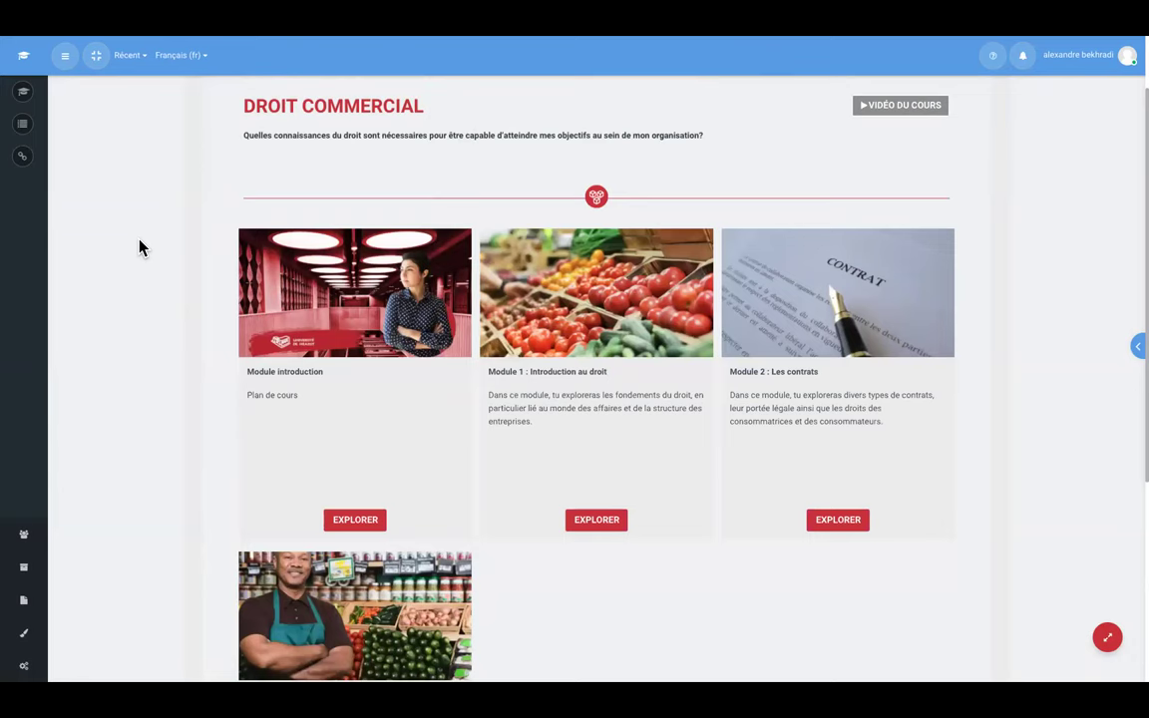
Open the Plan de cours page by exploring the Module introduction card on the course home page.
{"action": "scroll", "coordinate": [140, 248], "scroll_direction": "down", "scroll_amount": 1}
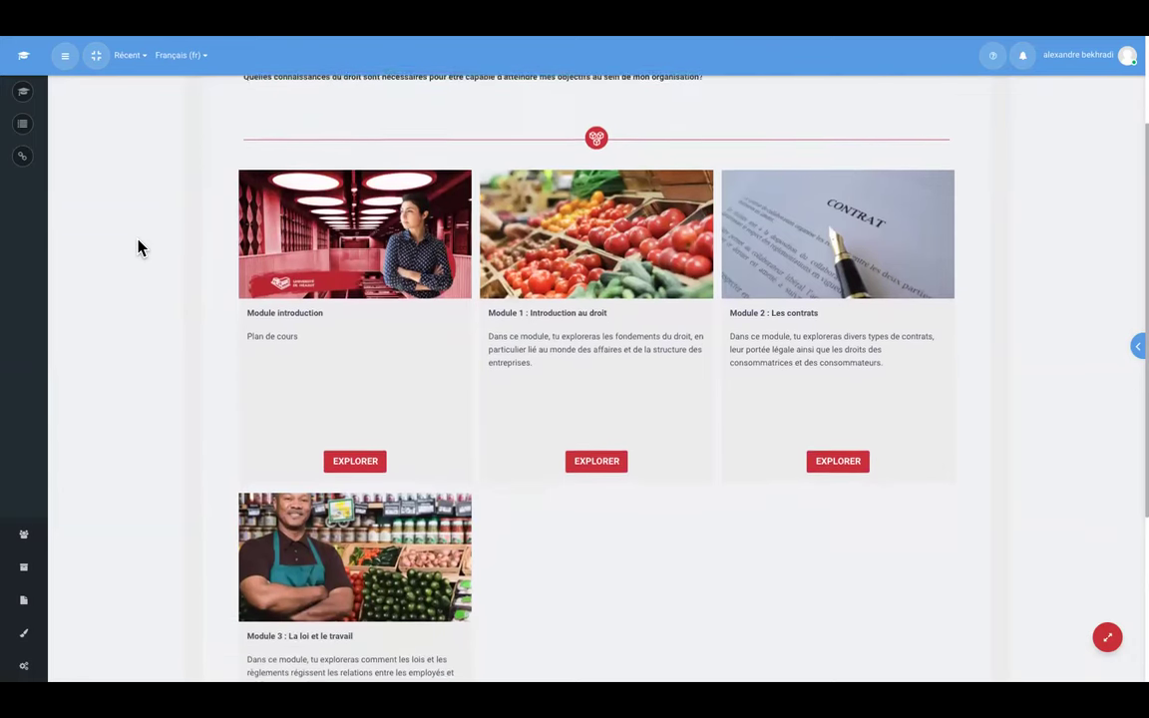
{"action": "scroll", "coordinate": [140, 247], "scroll_direction": "down", "scroll_amount": 1}
{"action": "scroll", "coordinate": [139, 247], "scroll_direction": "down", "scroll_amount": 1}
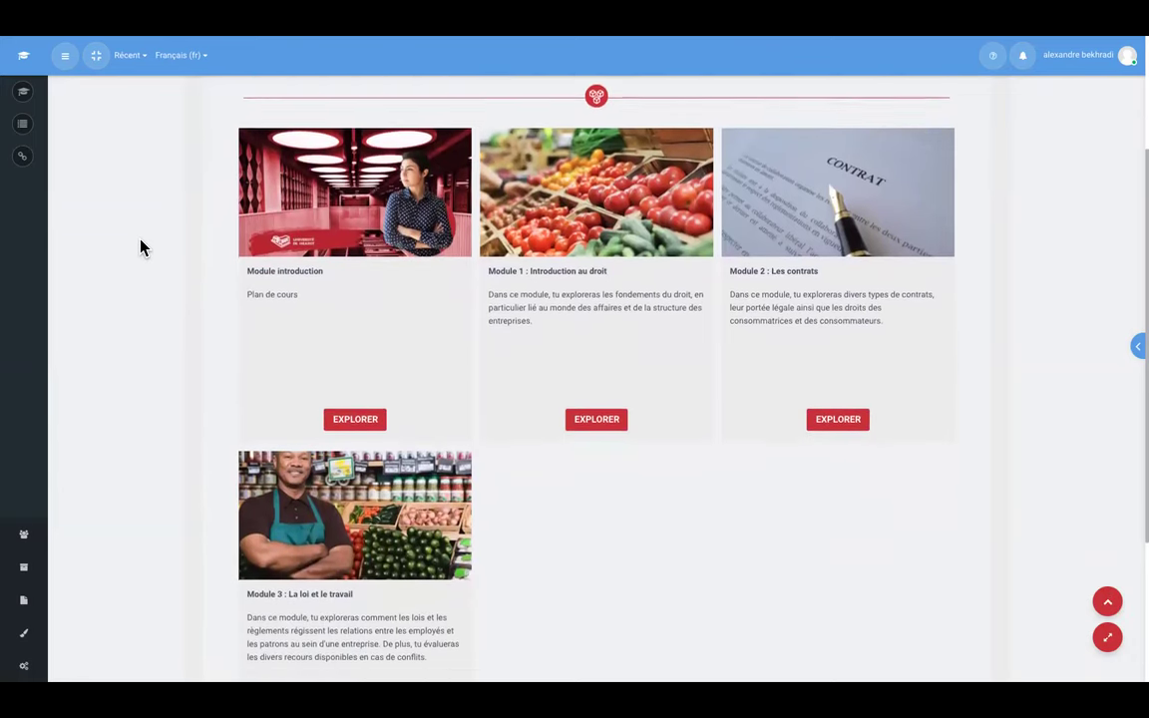
{"action": "scroll", "coordinate": [245, 299], "scroll_direction": "down", "scroll_amount": 1}
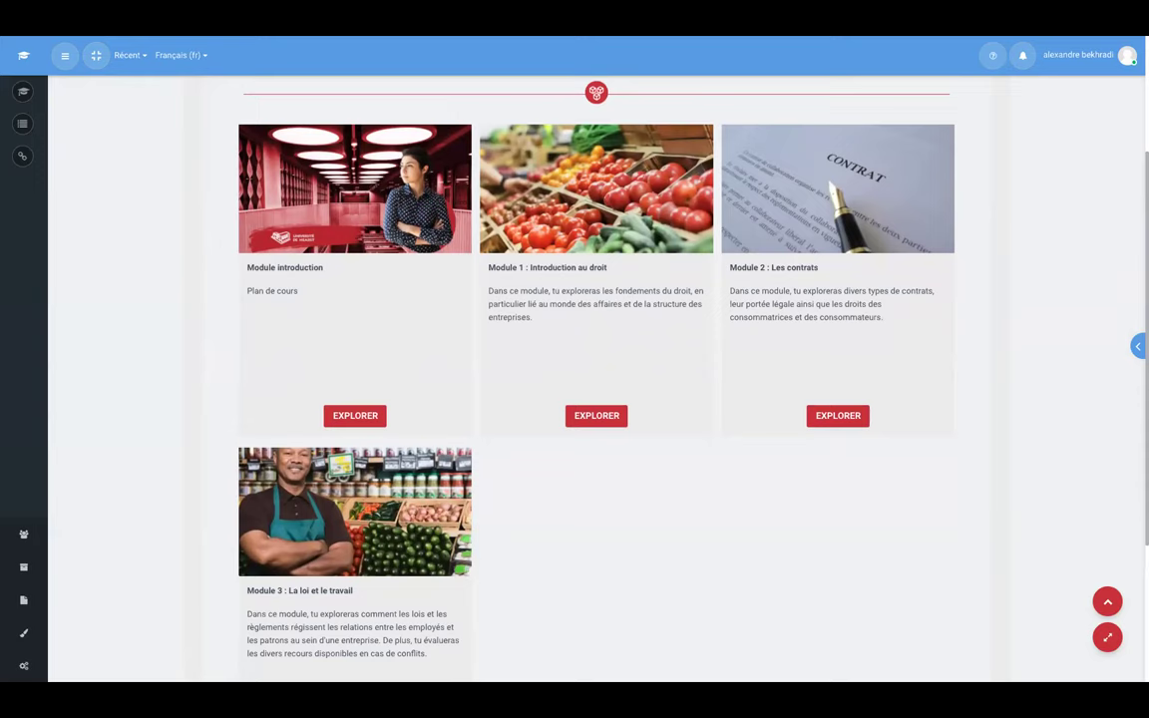
{"action": "left_click", "coordinate": [342, 417]}
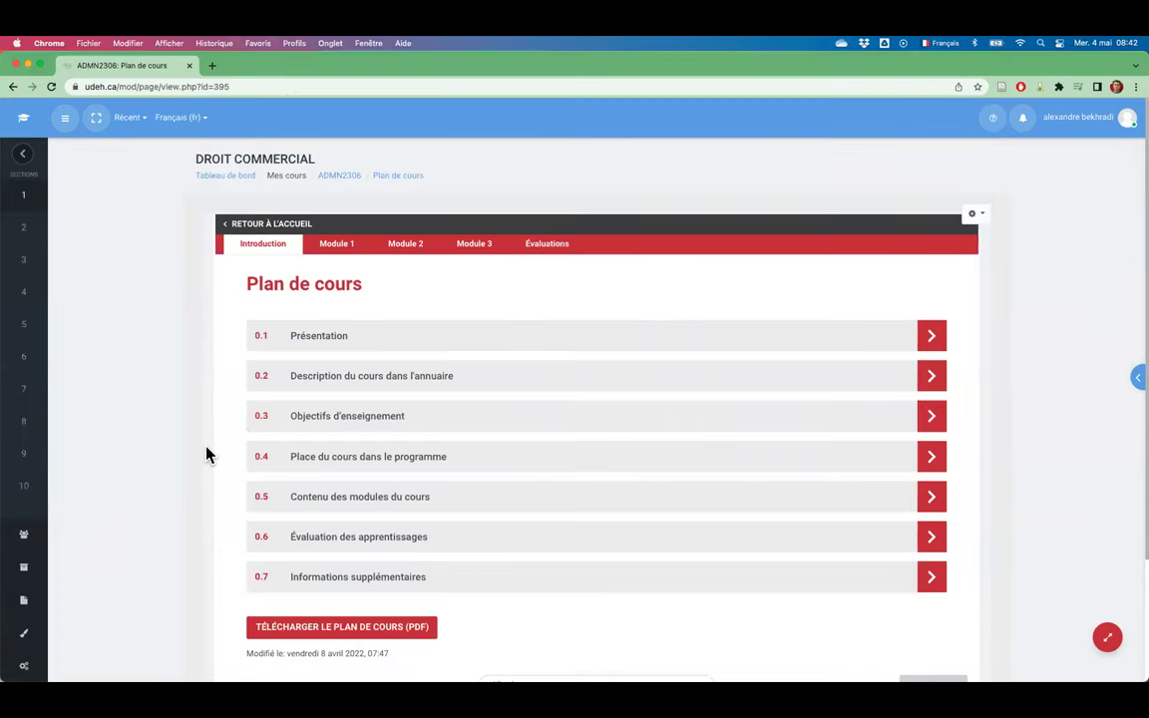
View the course plan's sections 0.1 Présentation and 0.2 Description du cours dans l'annuaire.
{"action": "scroll", "coordinate": [165, 491], "scroll_direction": "down", "scroll_amount": 2}
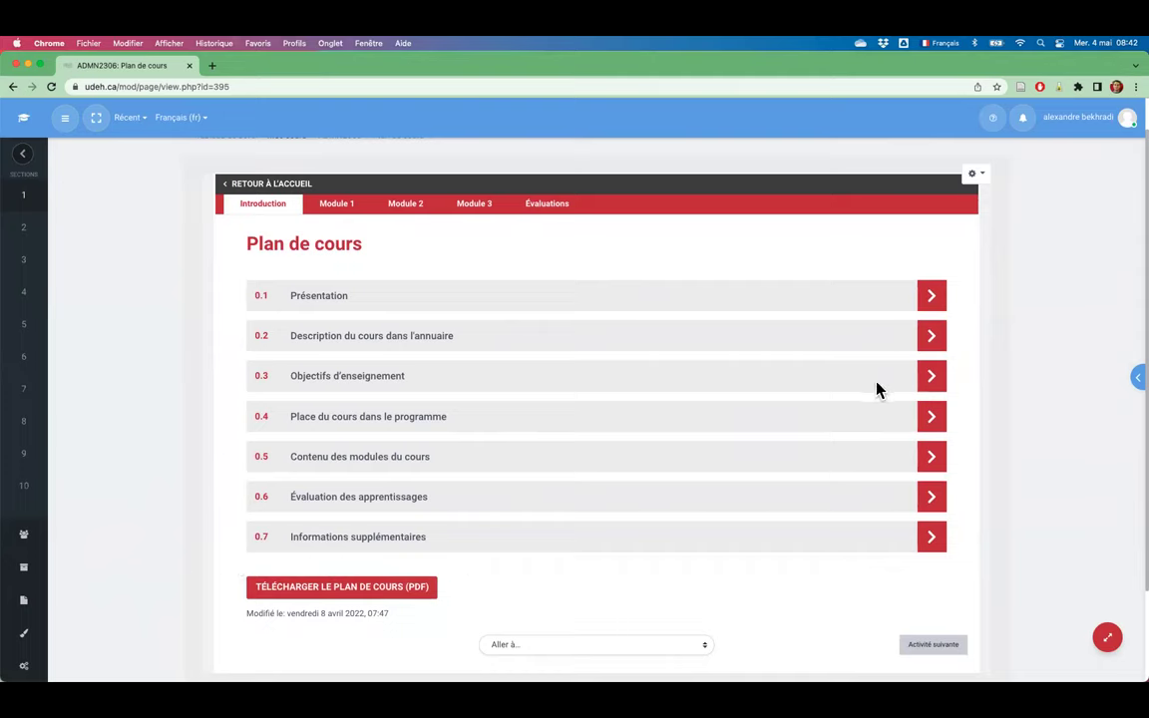
{"action": "left_click", "coordinate": [933, 307]}
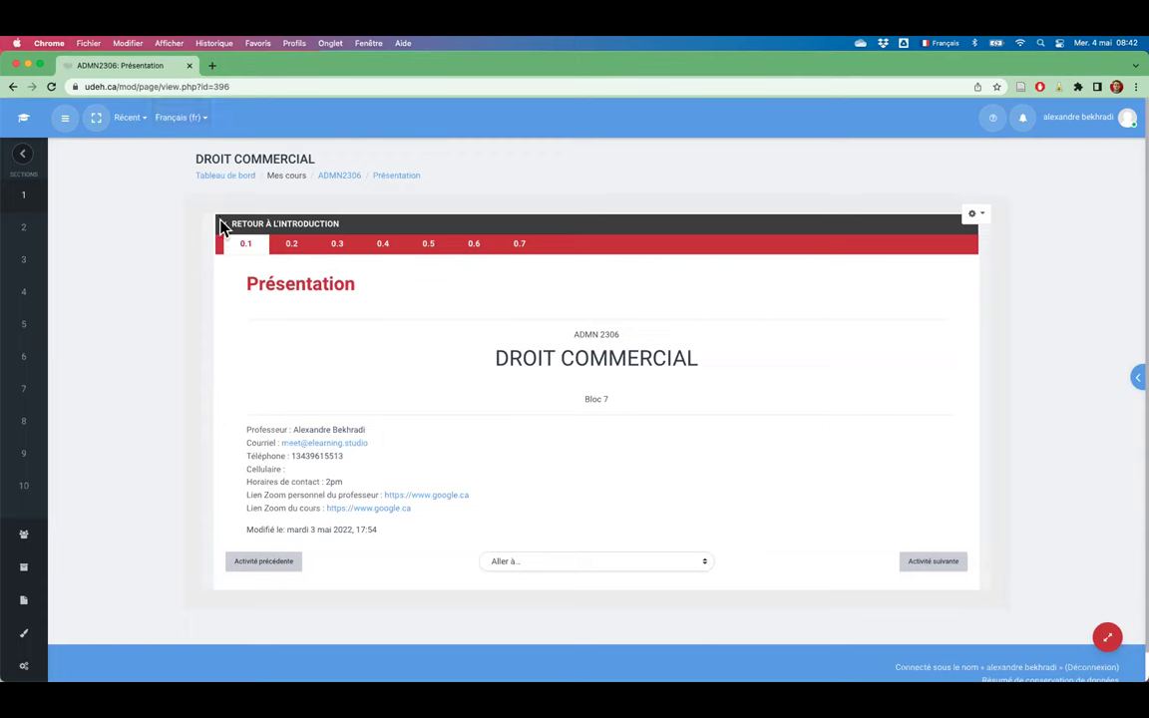
{"action": "left_click", "coordinate": [291, 245]}
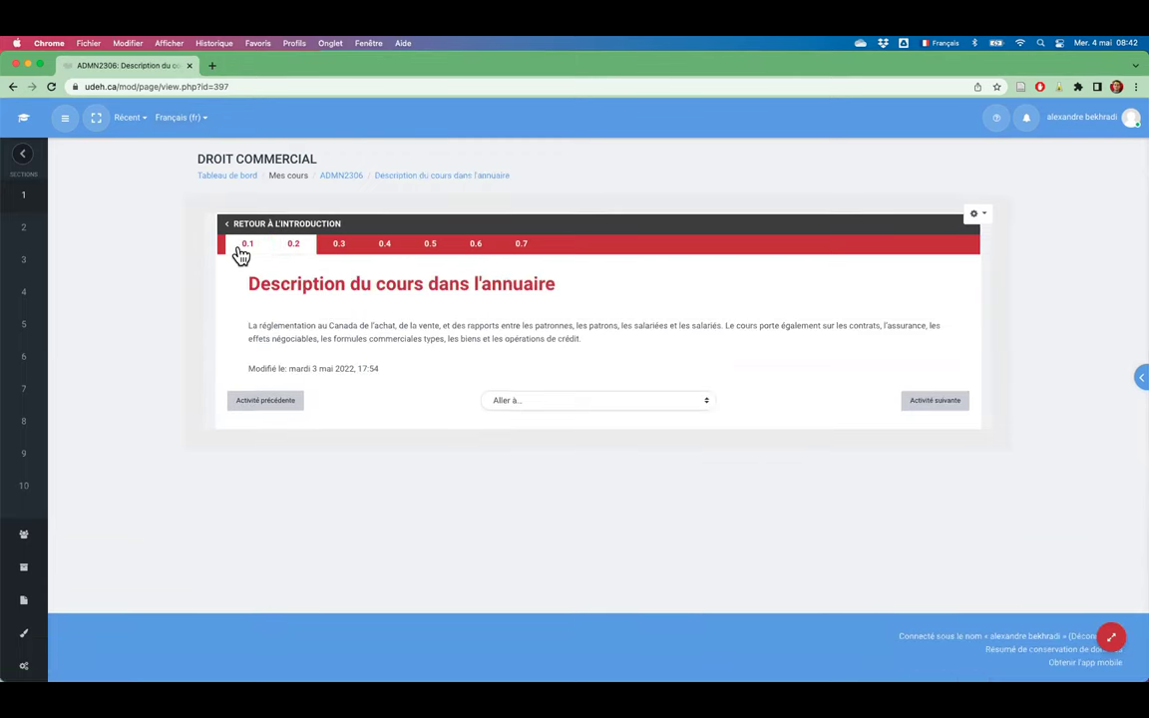
{"action": "left_click", "coordinate": [242, 246]}
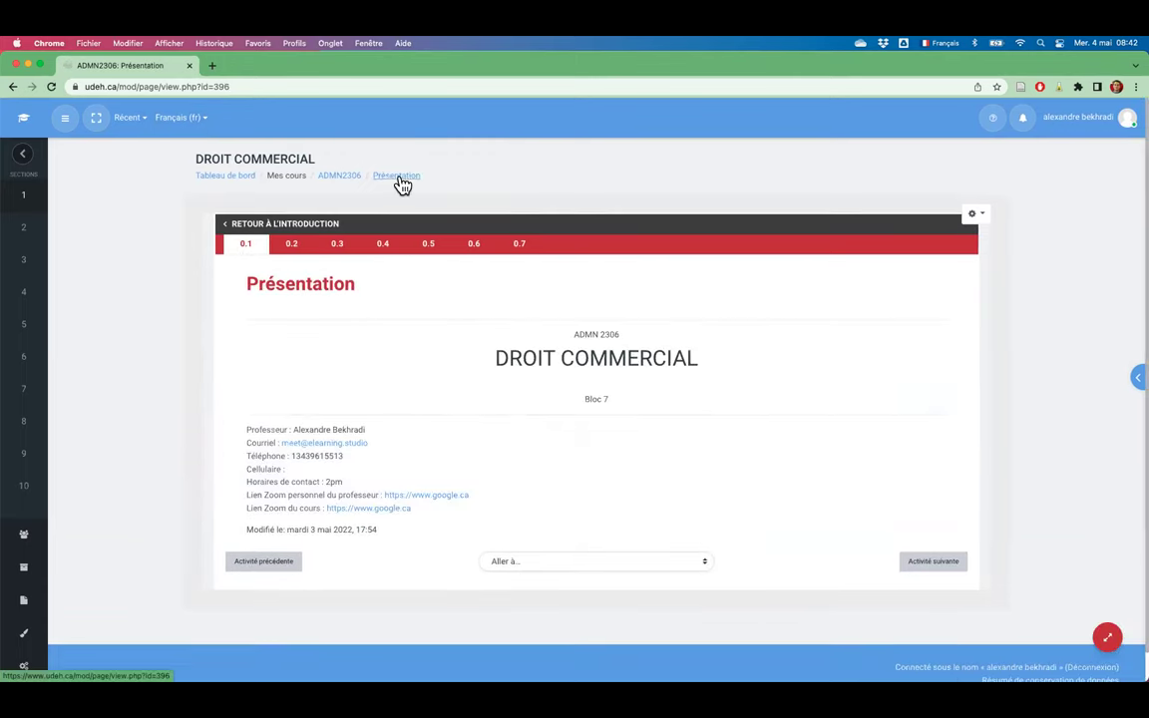
{"action": "left_click", "coordinate": [12, 88]}
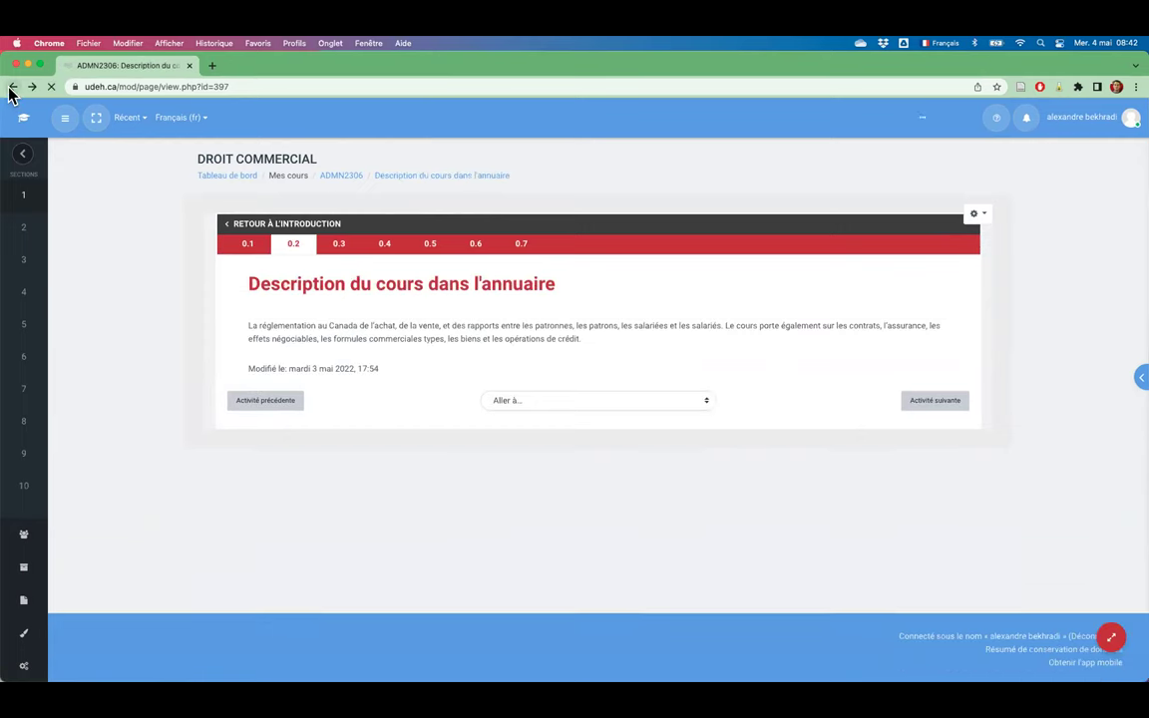
Return to the ADMN2306 course home page and explore Module 1 : Introduction au droit.
{"action": "left_click", "coordinate": [353, 176]}
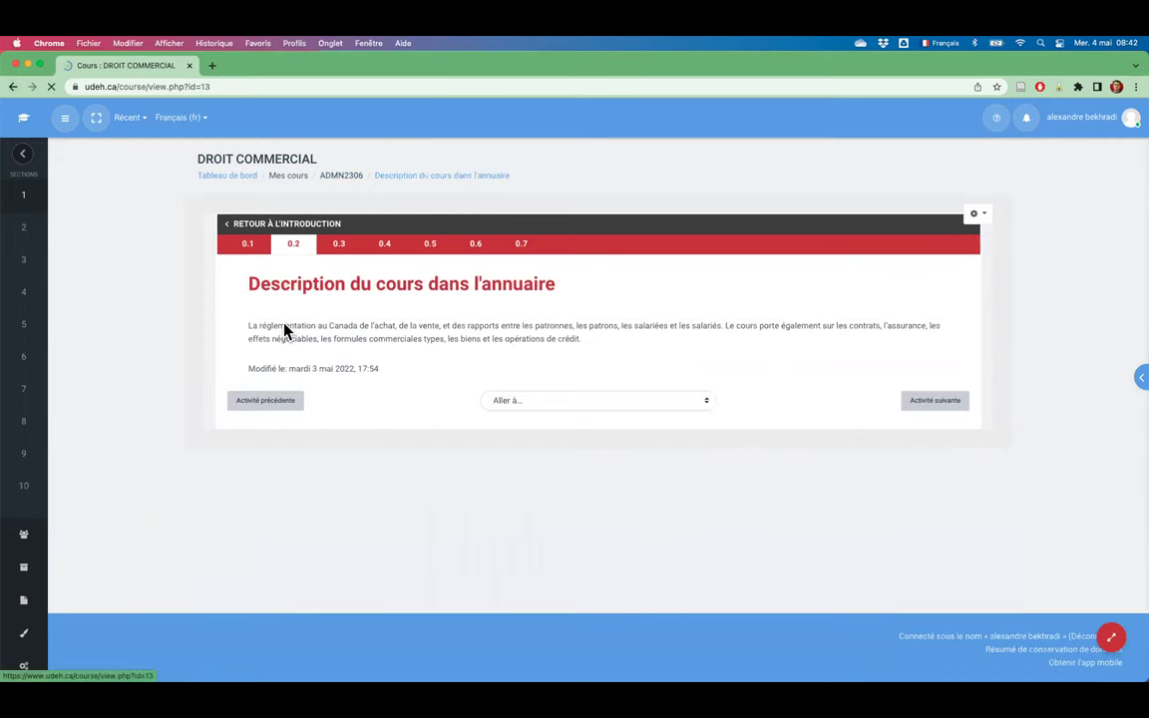
{"action": "scroll", "coordinate": [167, 371], "scroll_direction": "down", "scroll_amount": 3}
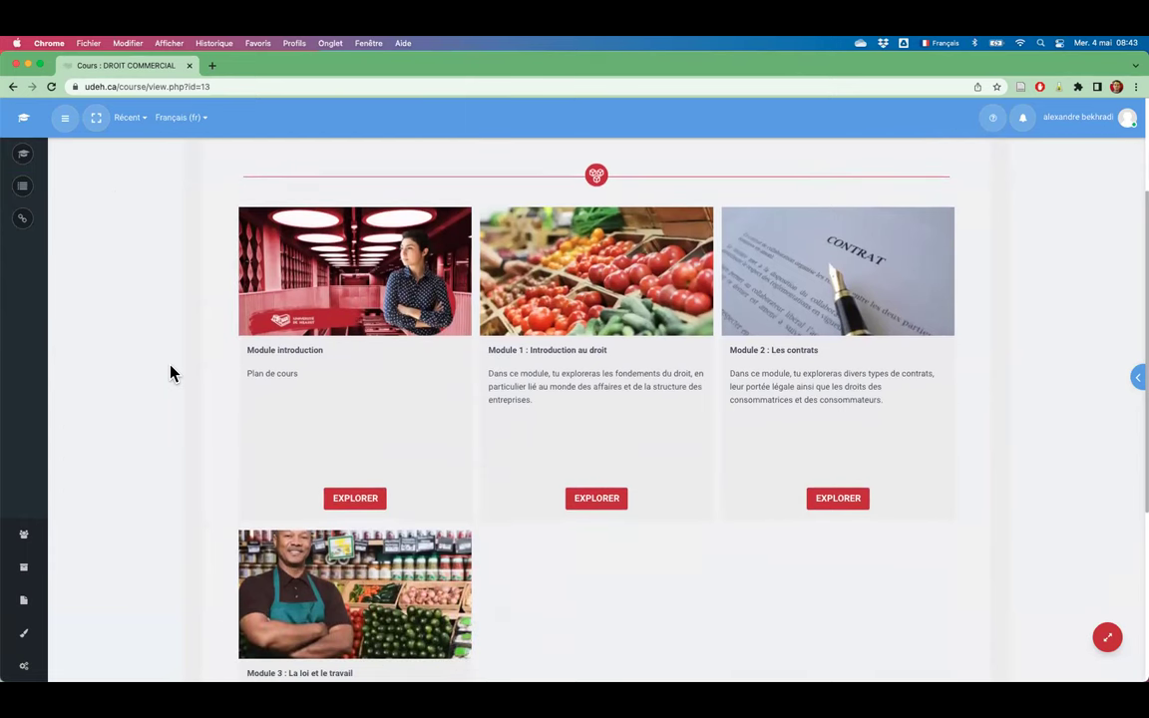
{"action": "left_click", "coordinate": [605, 506]}
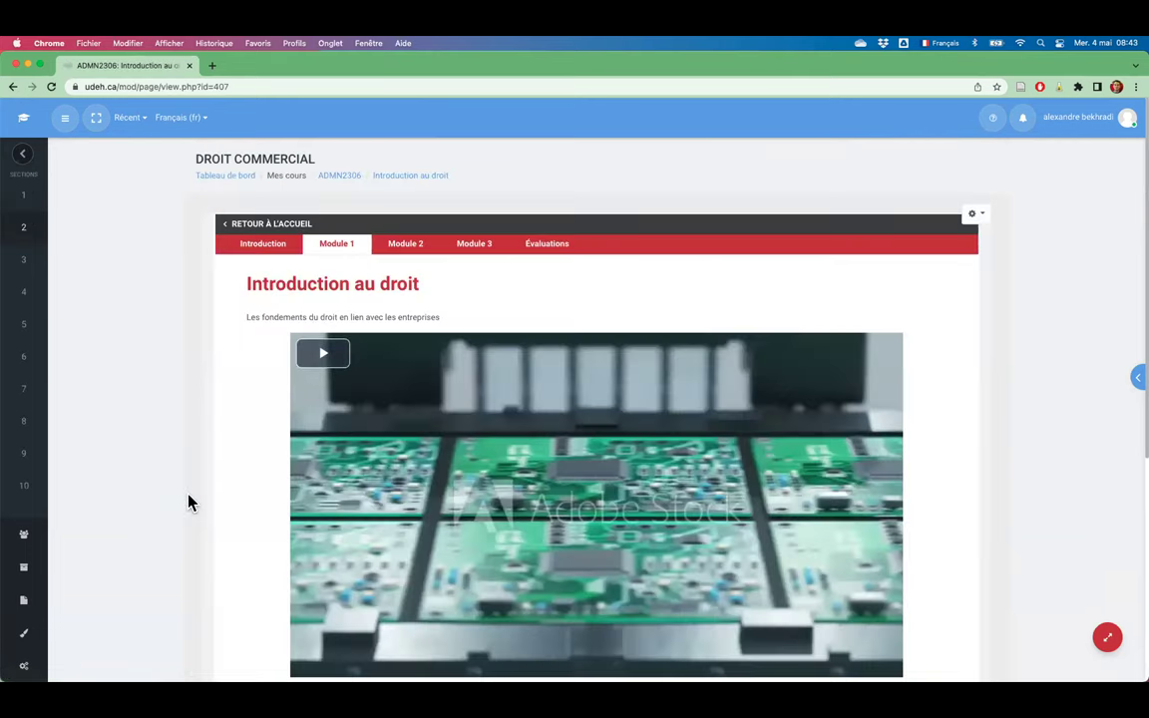
Look over the Introduction au droit page, including its video, Question de réflexion 1 and Tâche d'évaluation sommative 1.
{"action": "scroll", "coordinate": [190, 501], "scroll_direction": "down", "scroll_amount": 2}
{"action": "scroll", "coordinate": [189, 502], "scroll_direction": "down", "scroll_amount": 2}
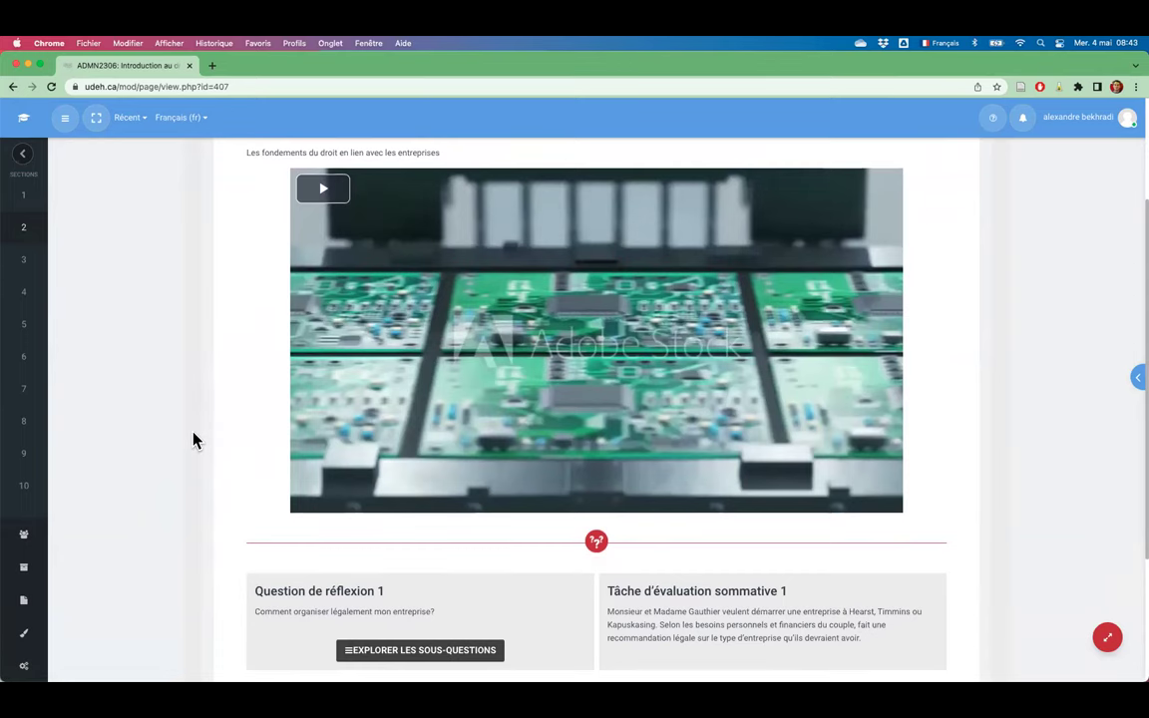
{"action": "scroll", "coordinate": [196, 440], "scroll_direction": "up", "scroll_amount": 2}
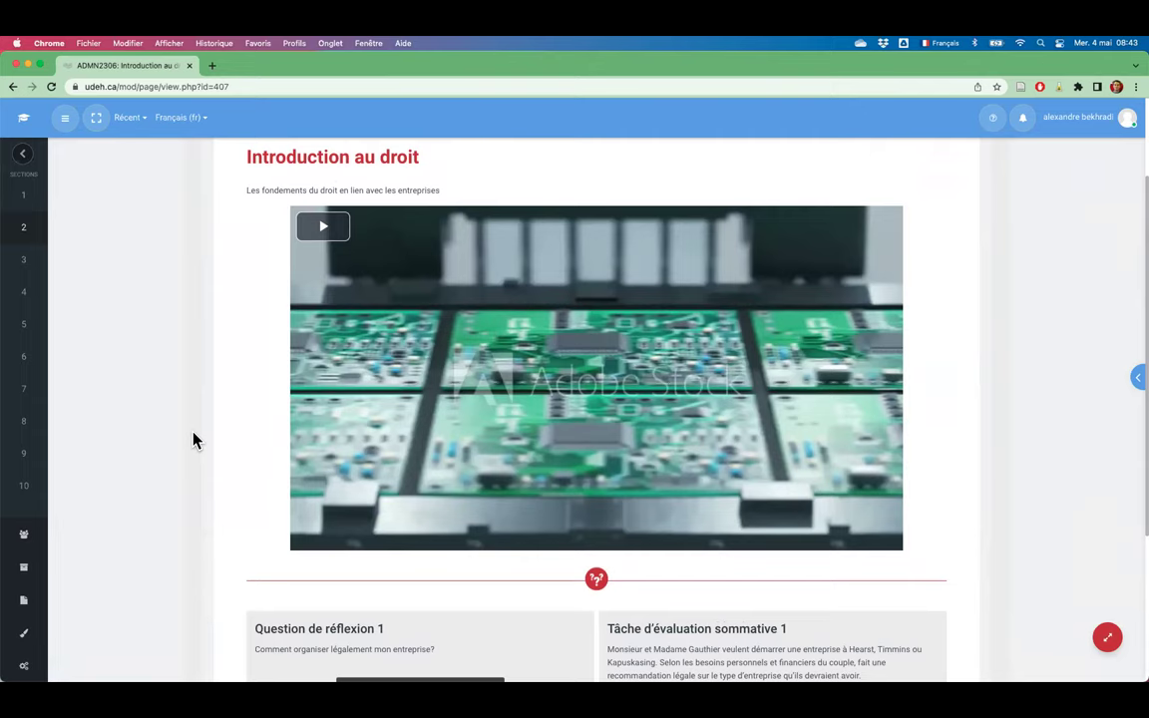
{"action": "scroll", "coordinate": [194, 440], "scroll_direction": "up", "scroll_amount": 1}
{"action": "scroll", "coordinate": [194, 440], "scroll_direction": "down", "scroll_amount": 2}
{"action": "scroll", "coordinate": [194, 440], "scroll_direction": "up", "scroll_amount": 3}
{"action": "scroll", "coordinate": [194, 440], "scroll_direction": "up", "scroll_amount": 1}
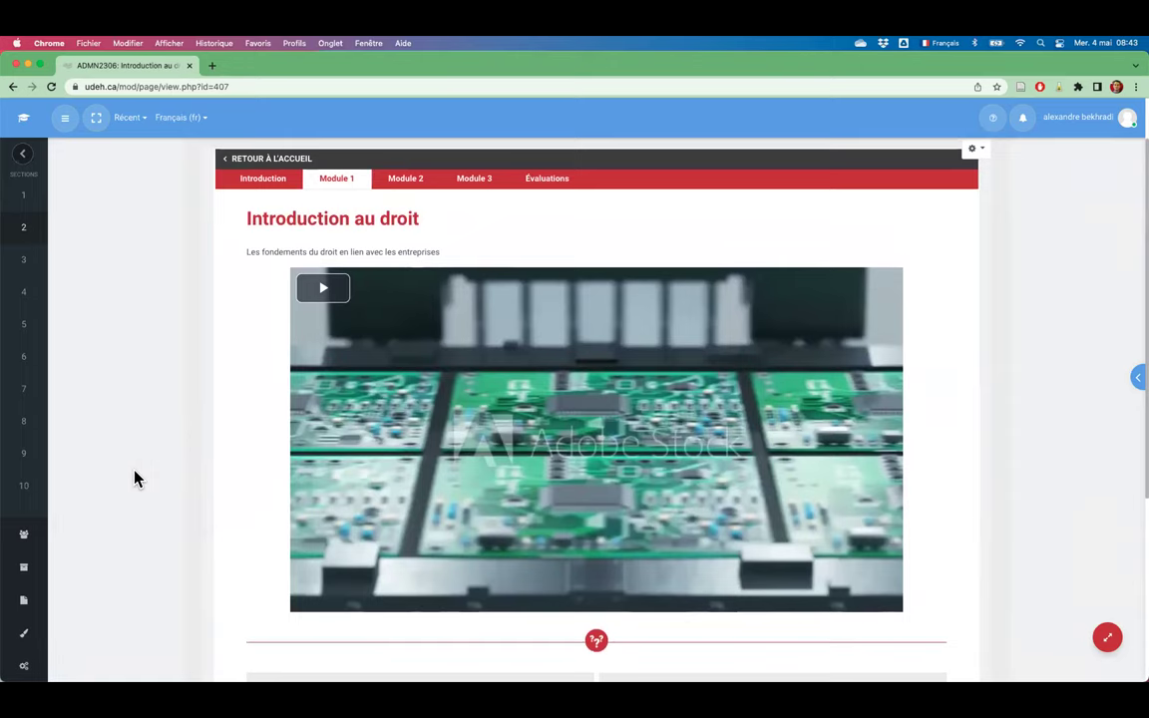
Show the sub-questions of Question de réflexion 1 and review them along with the rest of the module page.
{"action": "scroll", "coordinate": [136, 479], "scroll_direction": "down", "scroll_amount": 5}
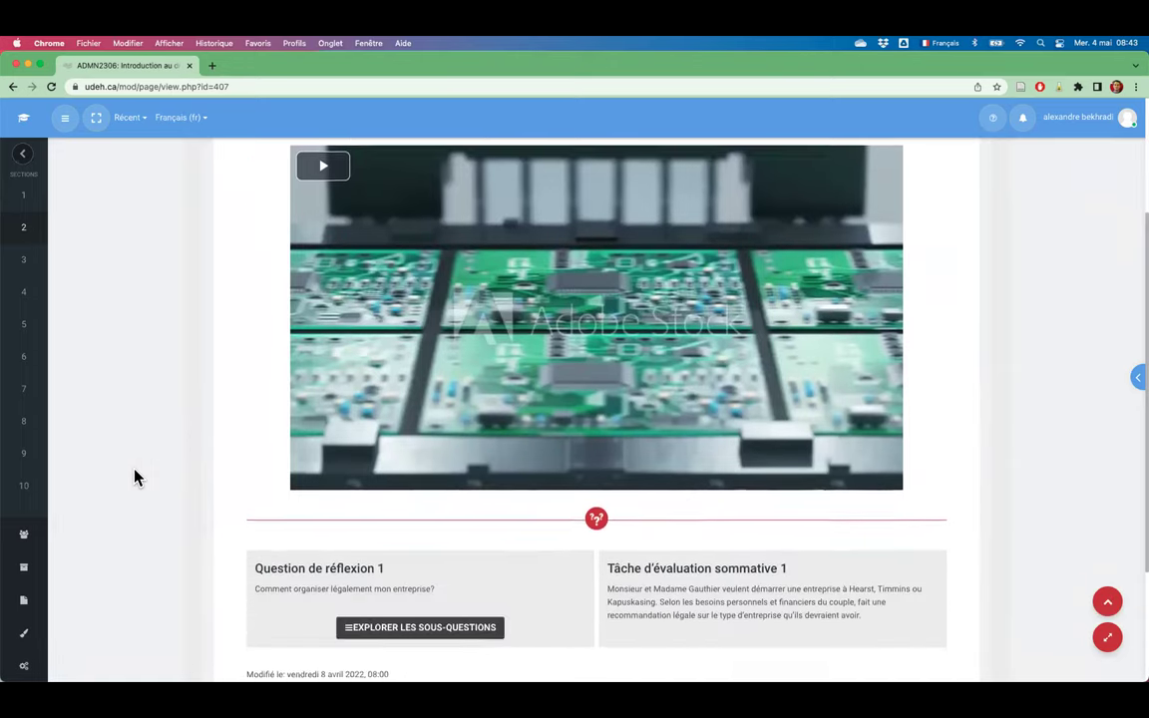
{"action": "scroll", "coordinate": [135, 477], "scroll_direction": "down", "scroll_amount": 3}
{"action": "left_click", "coordinate": [374, 575]}
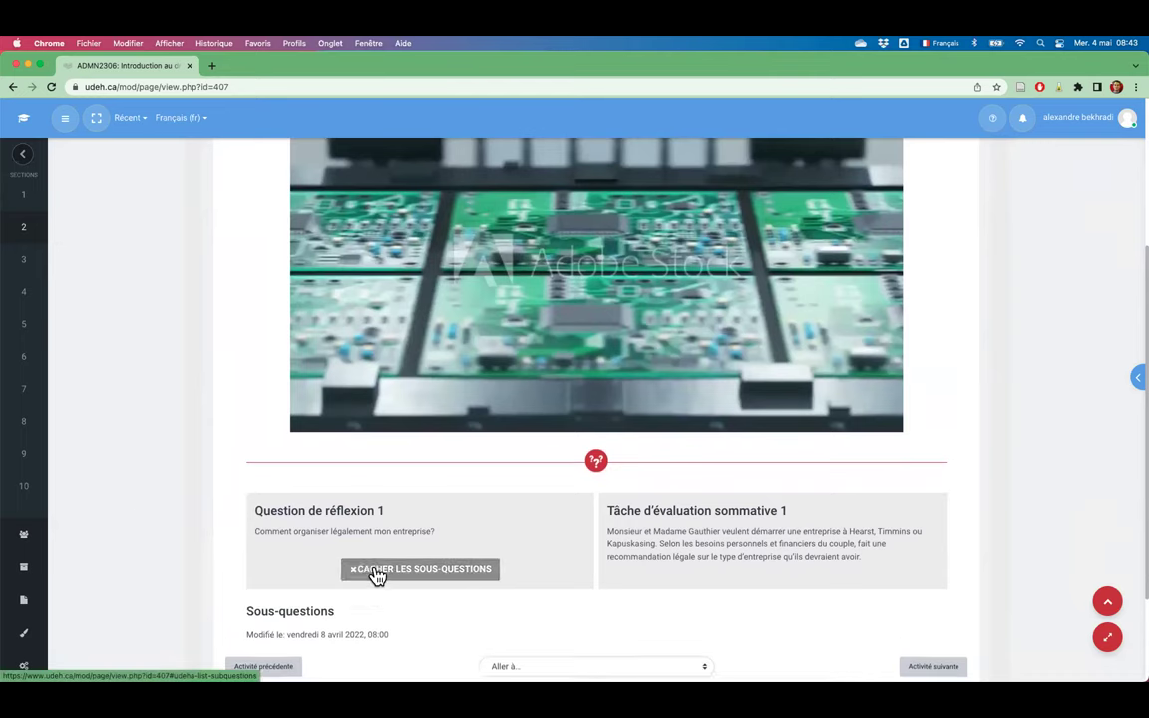
{"action": "scroll", "coordinate": [121, 547], "scroll_direction": "down", "scroll_amount": 2}
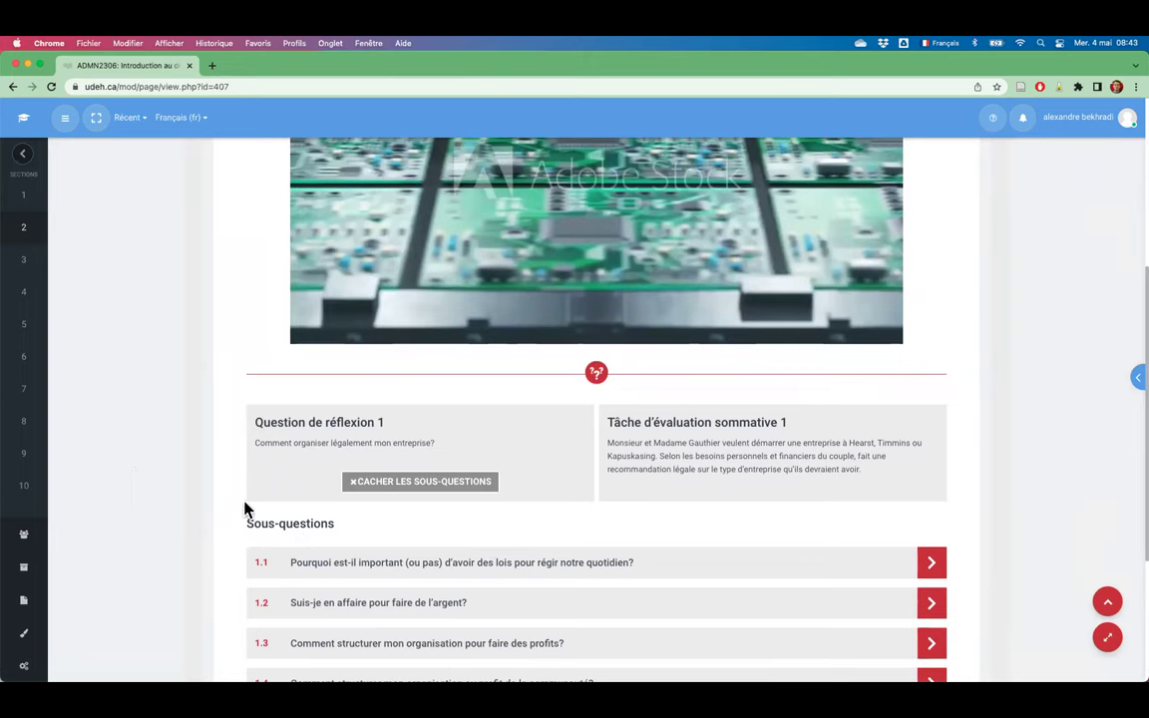
{"action": "scroll", "coordinate": [226, 507], "scroll_direction": "up", "scroll_amount": 3}
{"action": "scroll", "coordinate": [227, 507], "scroll_direction": "up", "scroll_amount": 2}
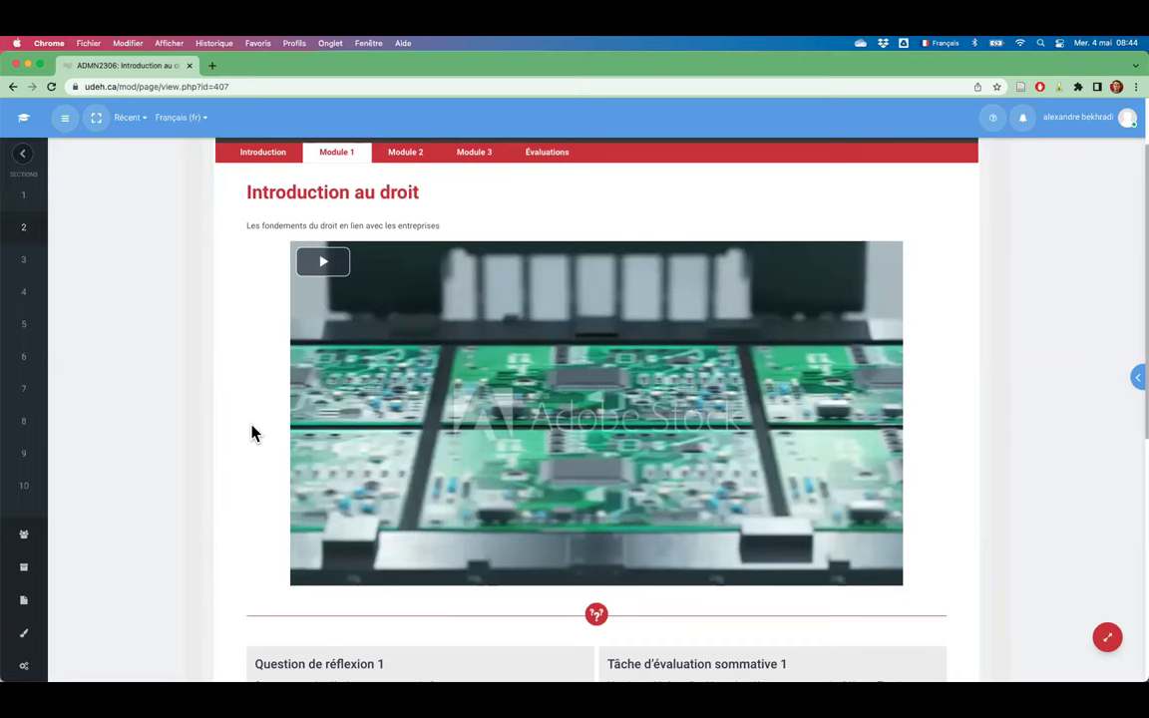
{"action": "scroll", "coordinate": [247, 431], "scroll_direction": "down", "scroll_amount": 3}
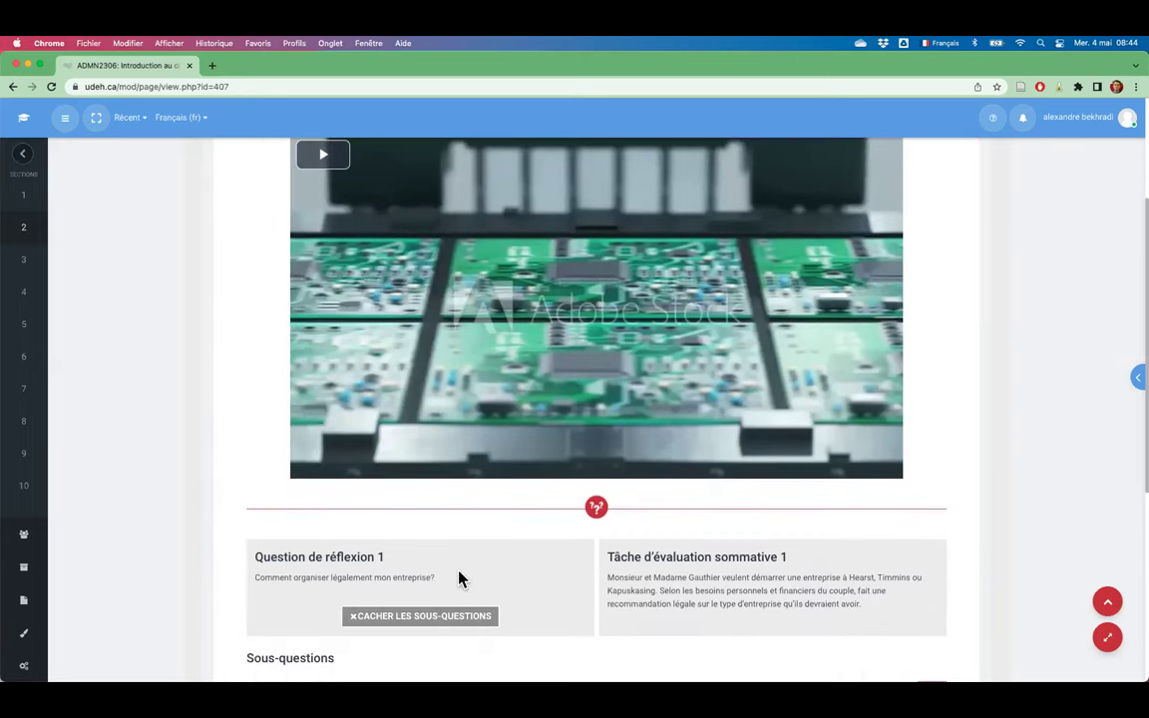
{"action": "scroll", "coordinate": [471, 618], "scroll_direction": "down", "scroll_amount": 3}
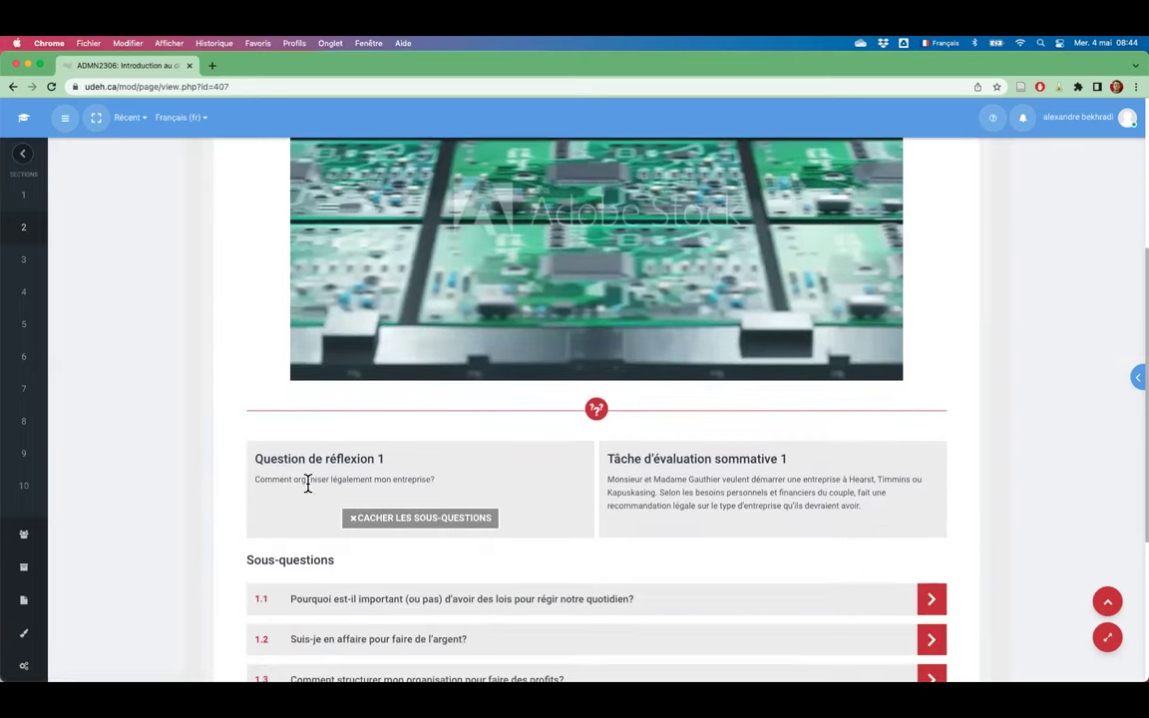
Open sub-question 1.1 of Question de réflexion 1 and look over its Activités synchrones and Activités asynchrones.
{"action": "scroll", "coordinate": [364, 514], "scroll_direction": "down", "scroll_amount": 2}
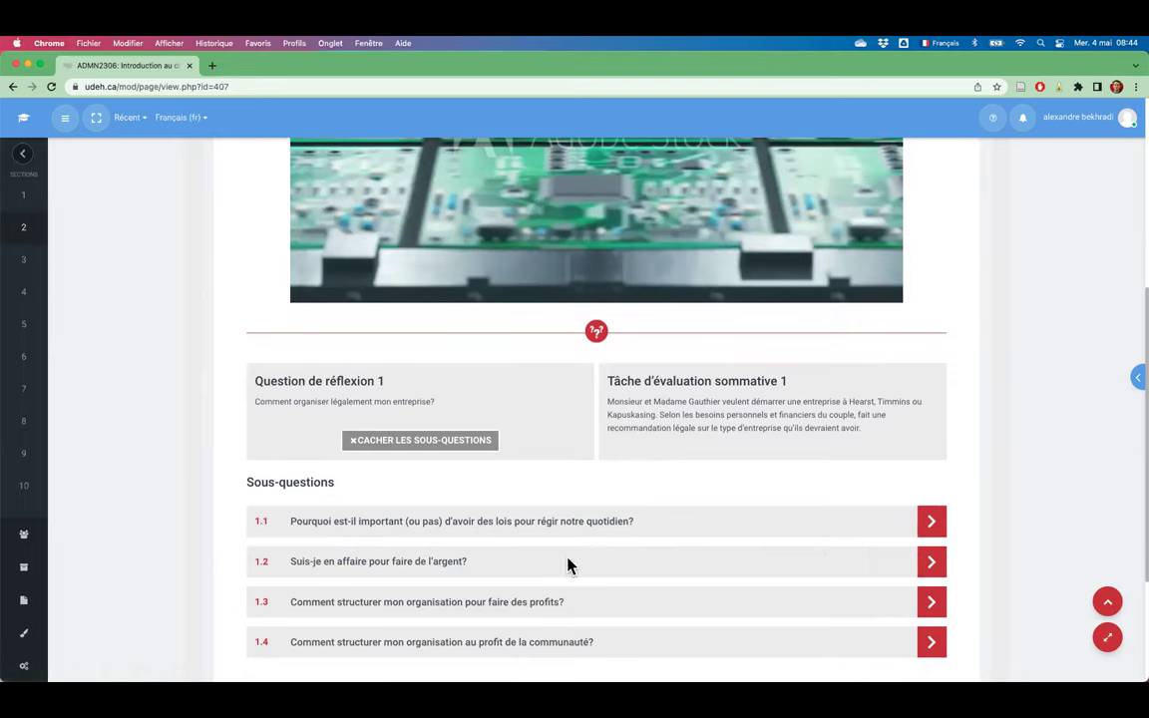
{"action": "left_click", "coordinate": [930, 525]}
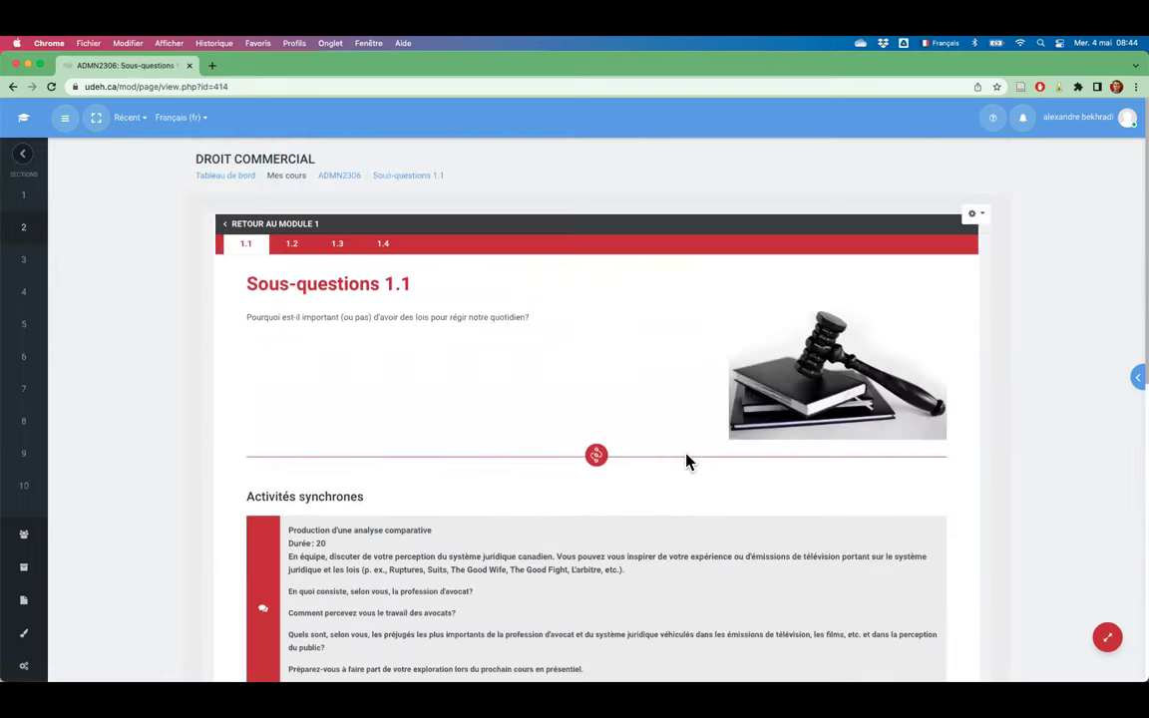
{"action": "scroll", "coordinate": [686, 460], "scroll_direction": "down", "scroll_amount": 1}
{"action": "scroll", "coordinate": [686, 461], "scroll_direction": "down", "scroll_amount": 1}
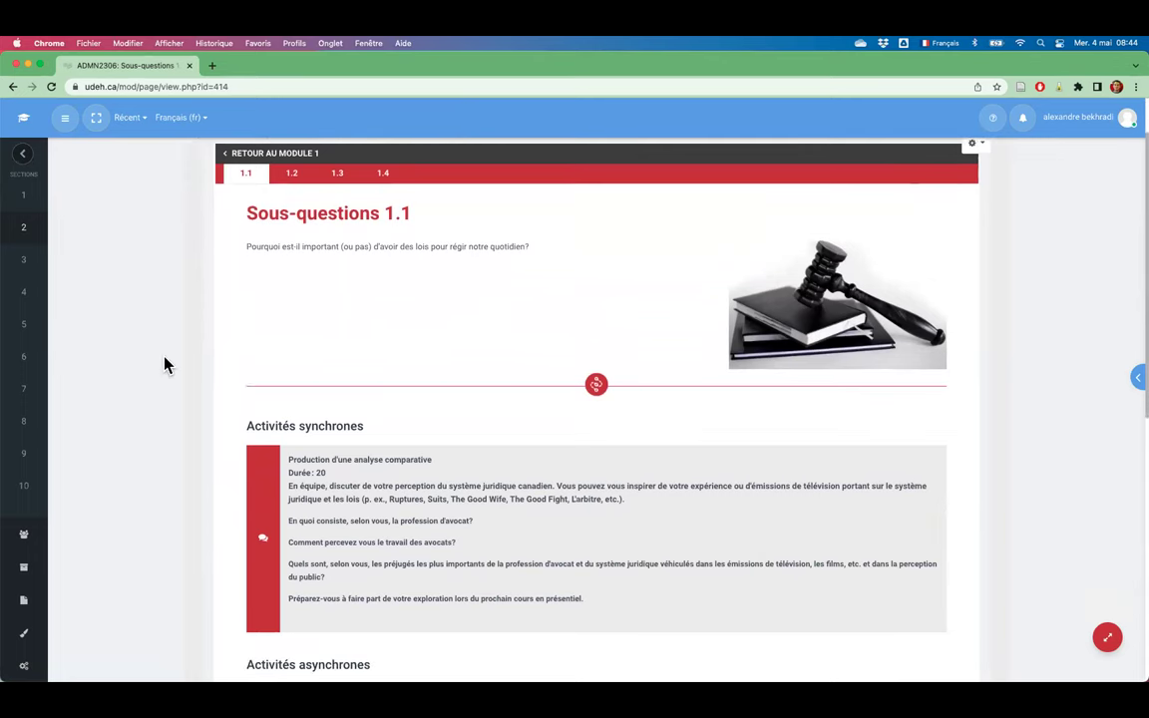
{"action": "scroll", "coordinate": [169, 364], "scroll_direction": "down", "scroll_amount": 3}
{"action": "scroll", "coordinate": [174, 365], "scroll_direction": "down", "scroll_amount": 3}
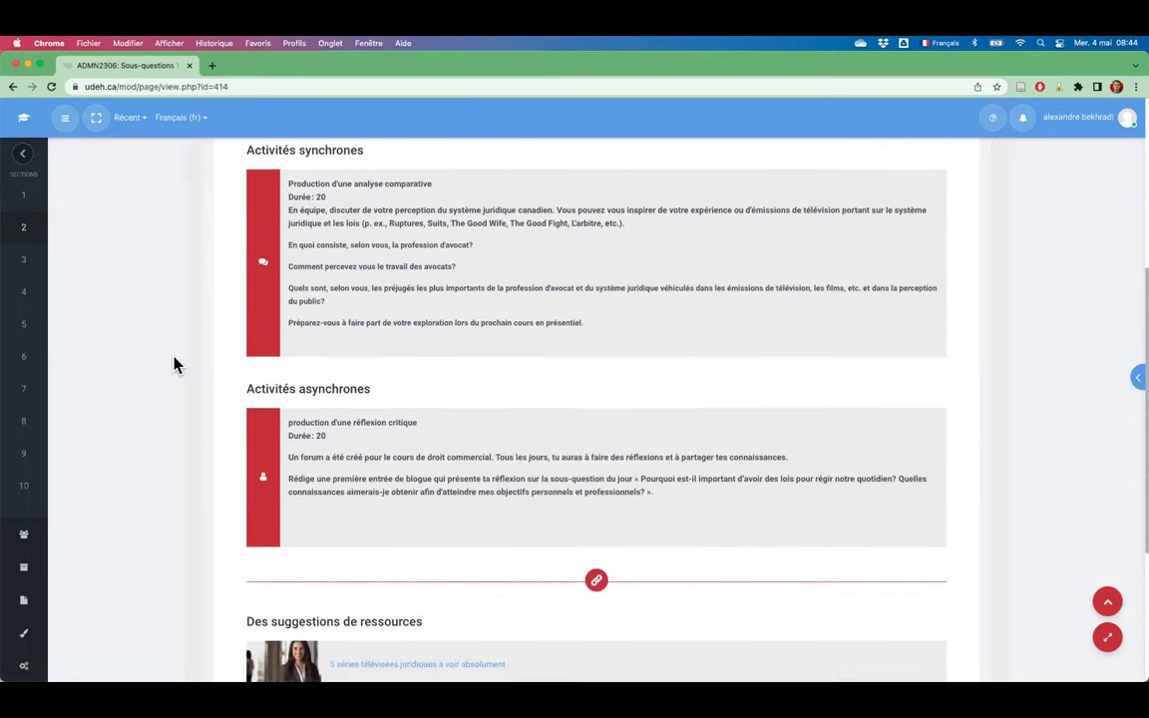
Review the Sous-questions 1.1 page from its activities to Des suggestions de ressources and back to the heading.
{"action": "scroll", "coordinate": [173, 365], "scroll_direction": "up", "scroll_amount": 1}
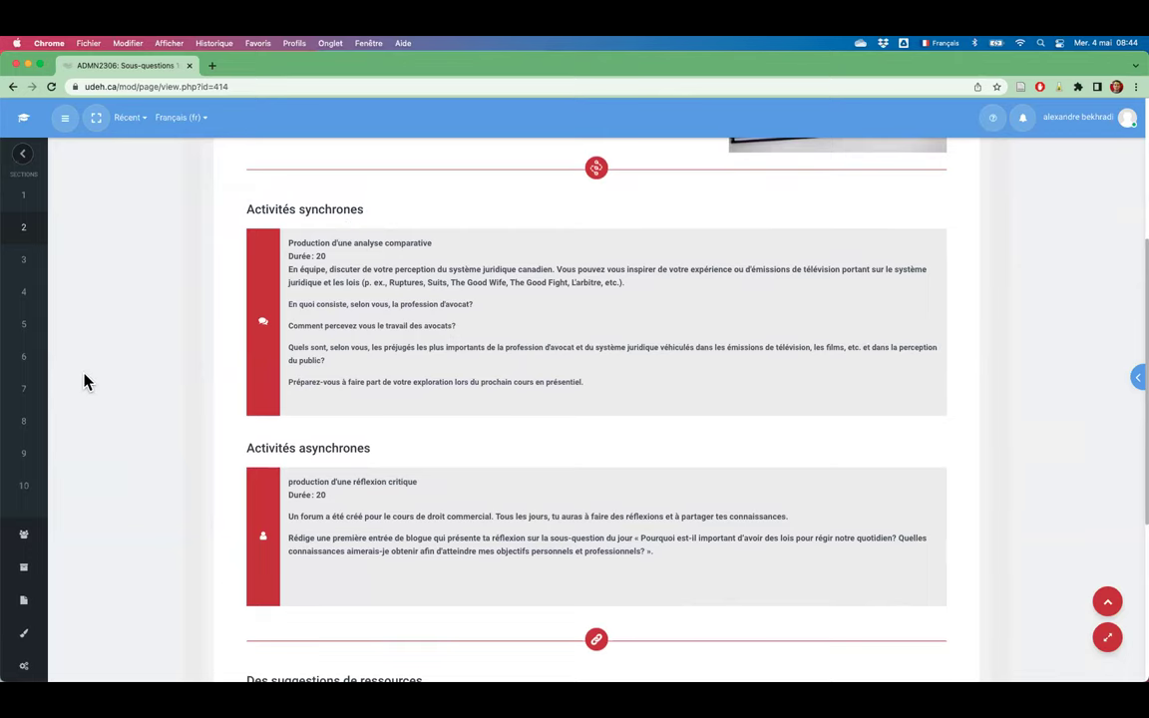
{"action": "scroll", "coordinate": [255, 480], "scroll_direction": "down", "scroll_amount": 2}
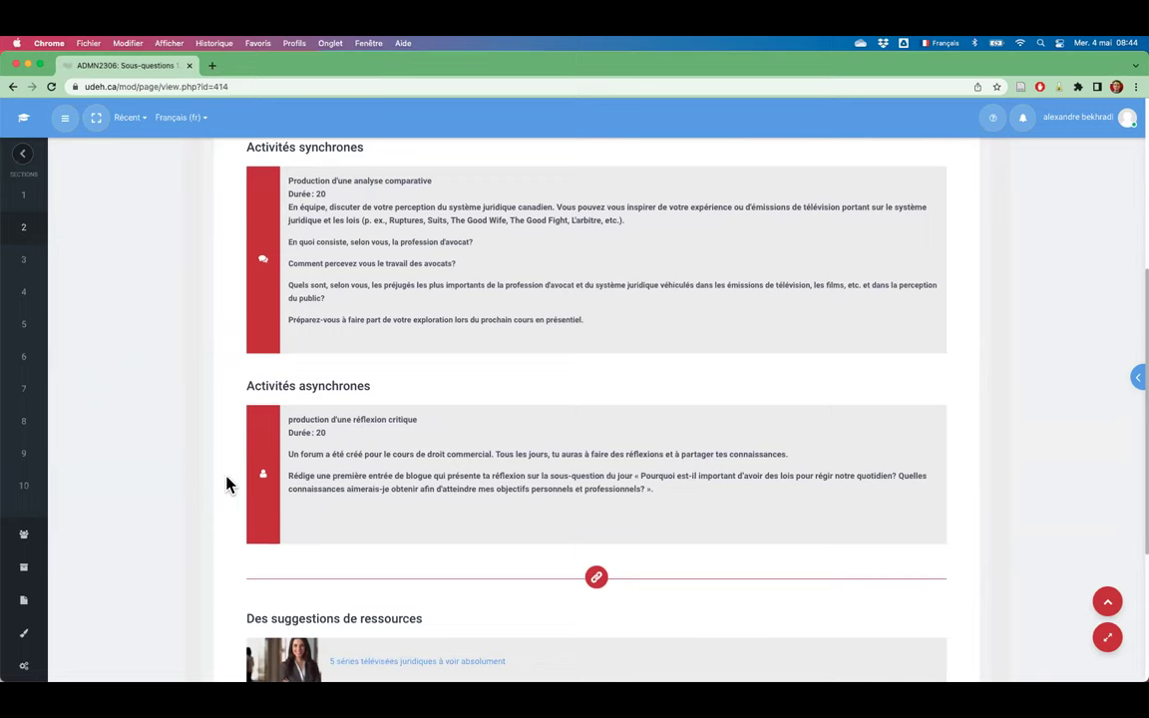
{"action": "scroll", "coordinate": [193, 465], "scroll_direction": "down", "scroll_amount": 5}
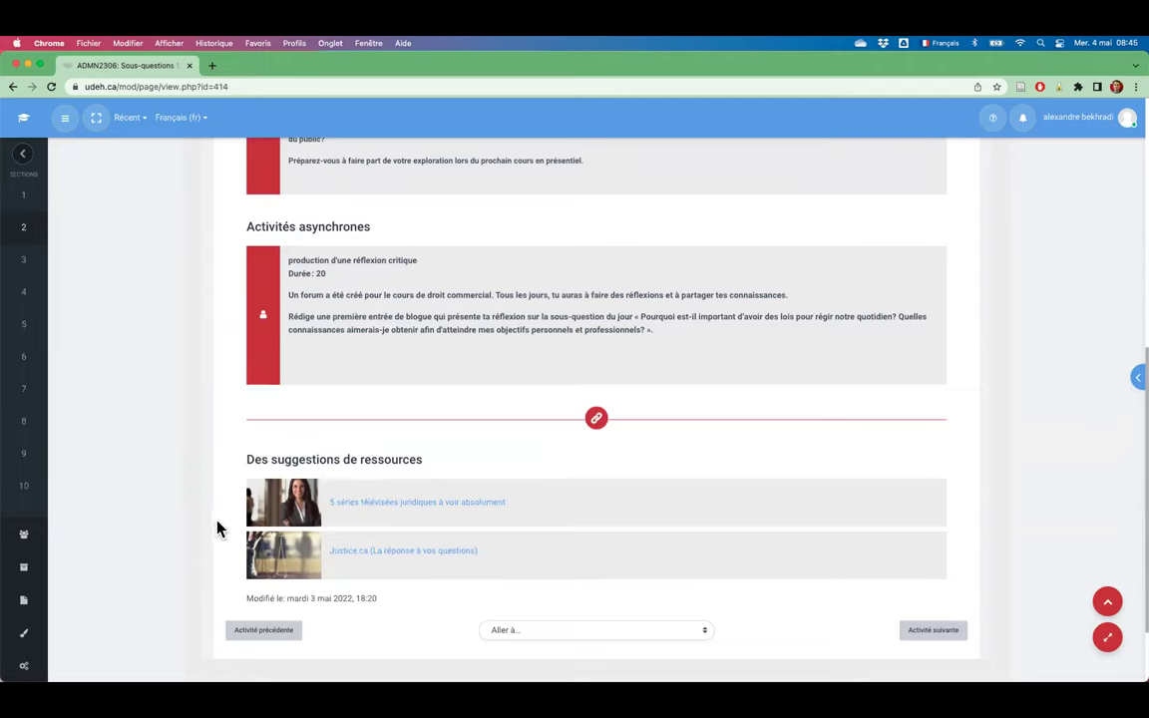
{"action": "scroll", "coordinate": [178, 539], "scroll_direction": "up", "scroll_amount": 5}
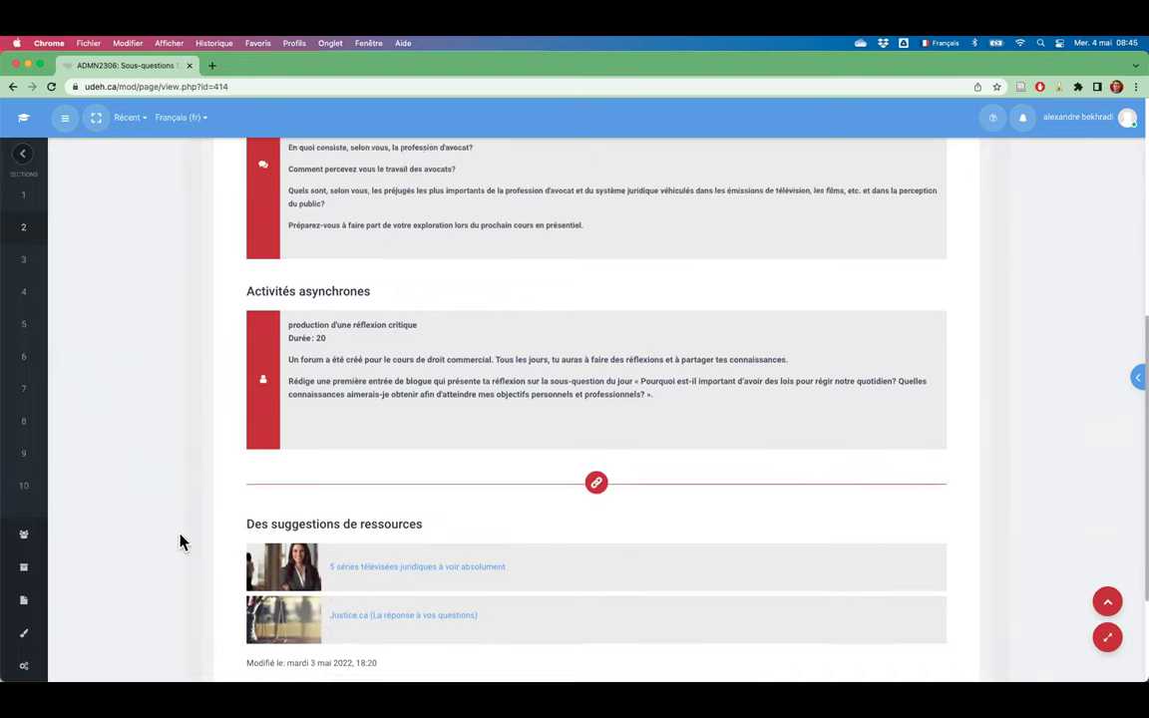
{"action": "scroll", "coordinate": [180, 541], "scroll_direction": "up", "scroll_amount": 1}
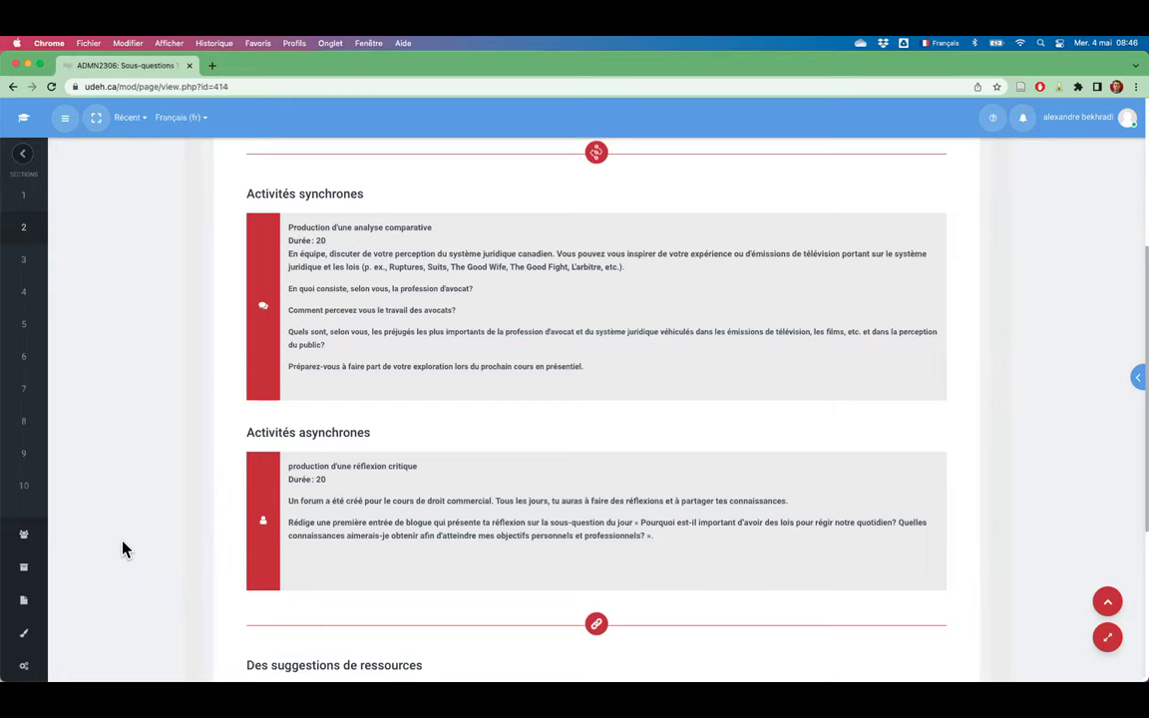
{"action": "scroll", "coordinate": [123, 548], "scroll_direction": "up", "scroll_amount": 1}
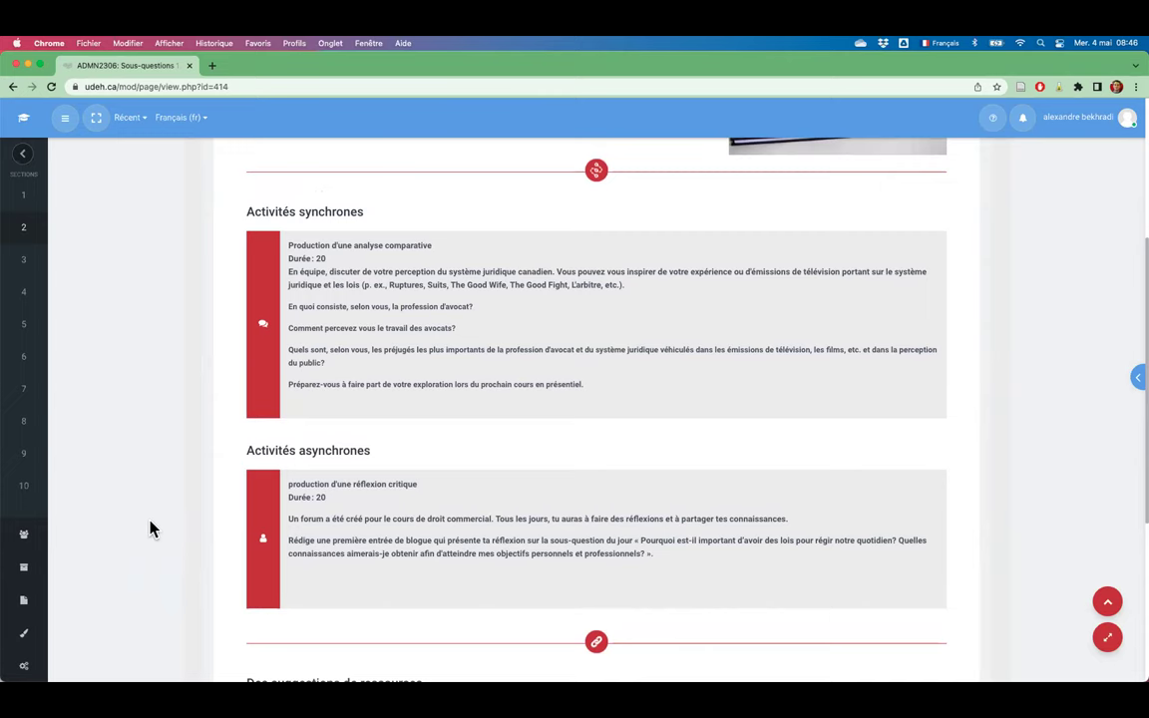
{"action": "scroll", "coordinate": [143, 510], "scroll_direction": "up", "scroll_amount": 5}
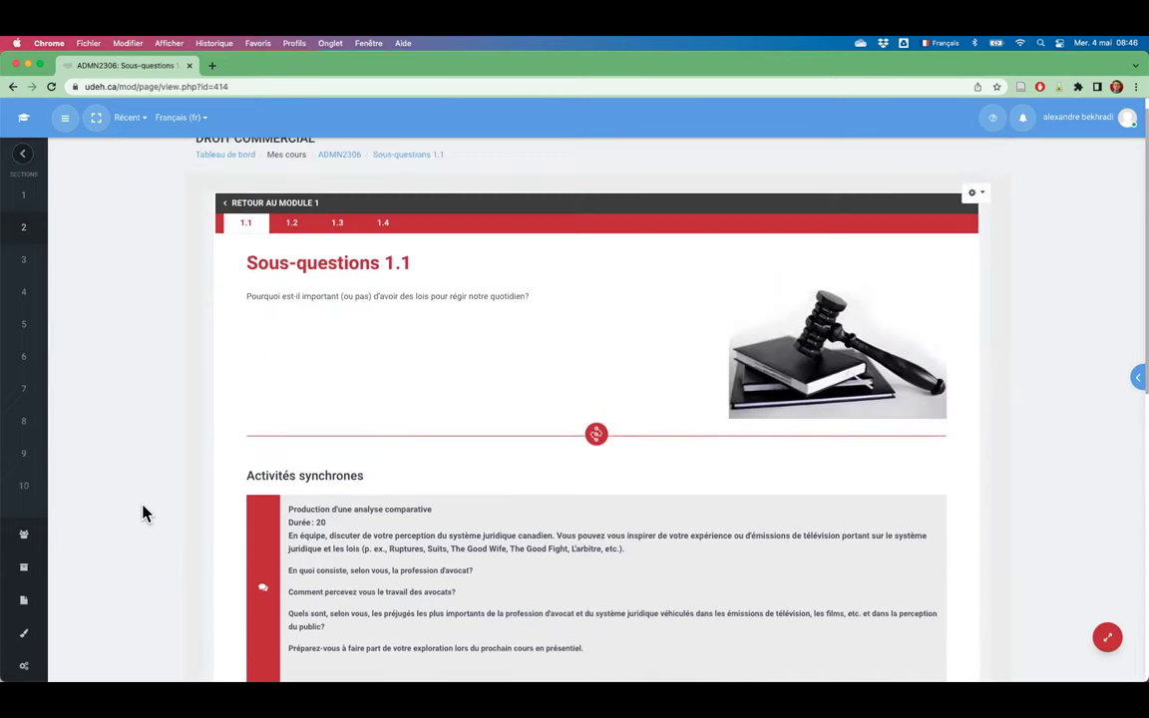
Return to the course home page and briefly show it beside the Outil Auteur window before restoring it to full size.
{"action": "left_click", "coordinate": [25, 158]}
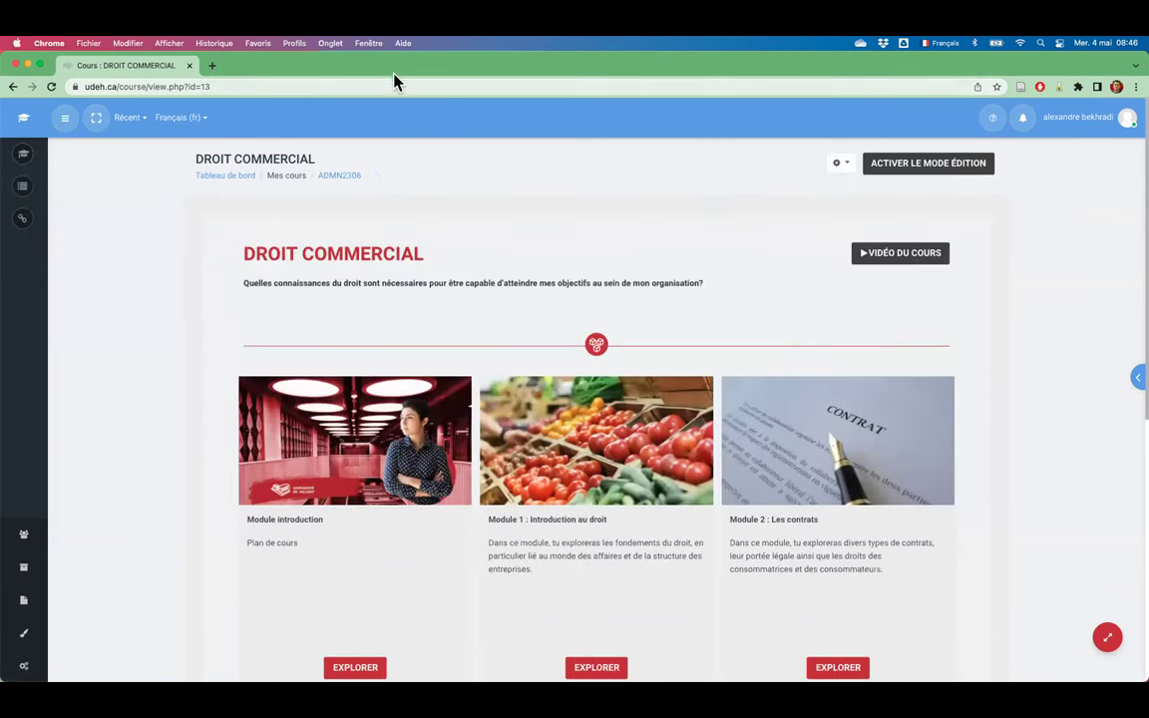
{"action": "key", "text": "ctrl+alt+Left"}
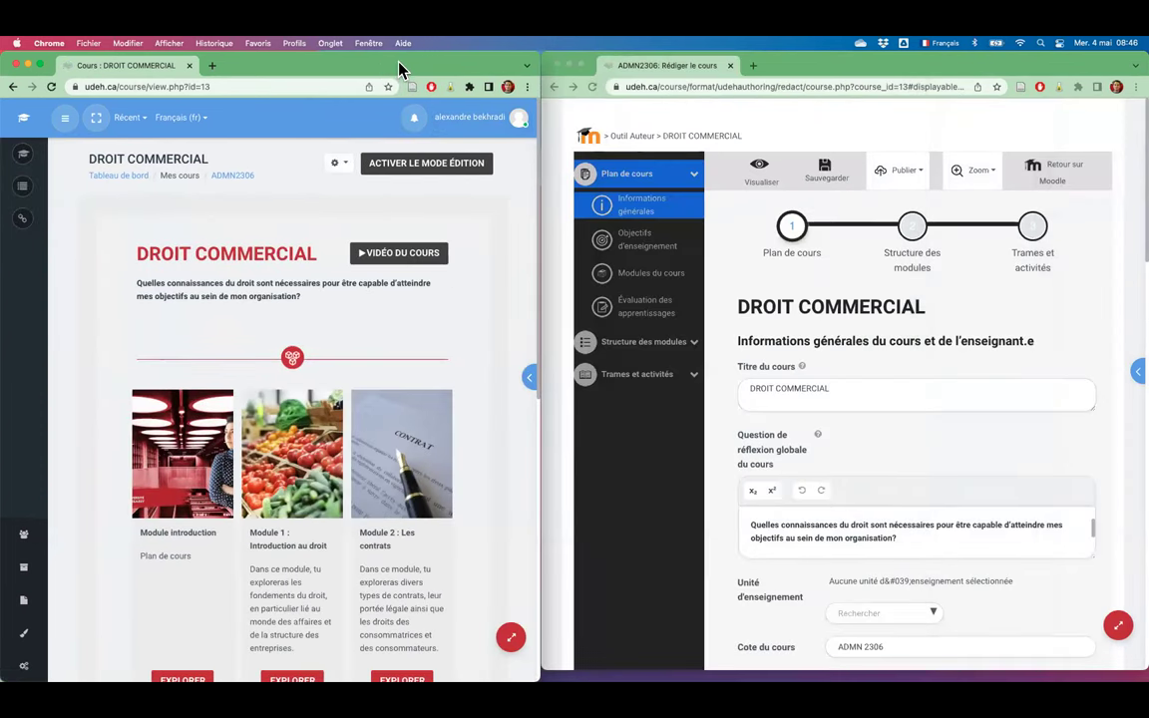
{"action": "key", "text": "ctrl+alt+Return"}
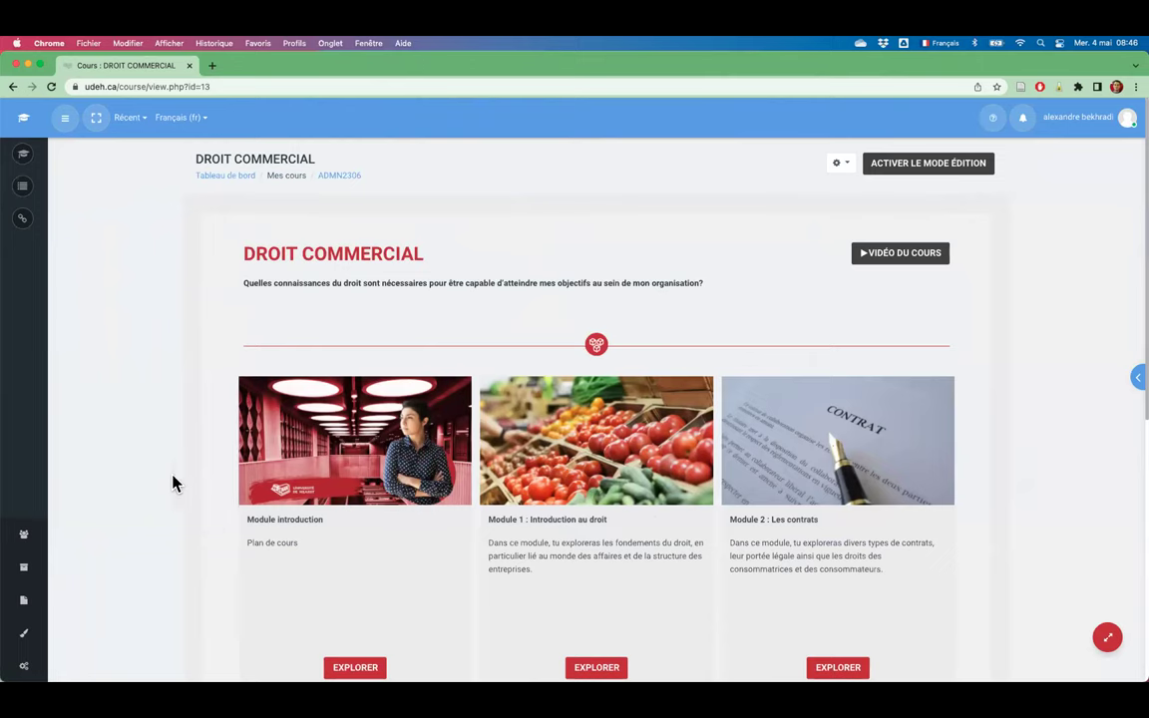
Explore Module 1 : Introduction au droit from the home page and open sub-question 1.1 of Question de réflexion 1.
{"action": "scroll", "coordinate": [172, 433], "scroll_direction": "down", "scroll_amount": 2}
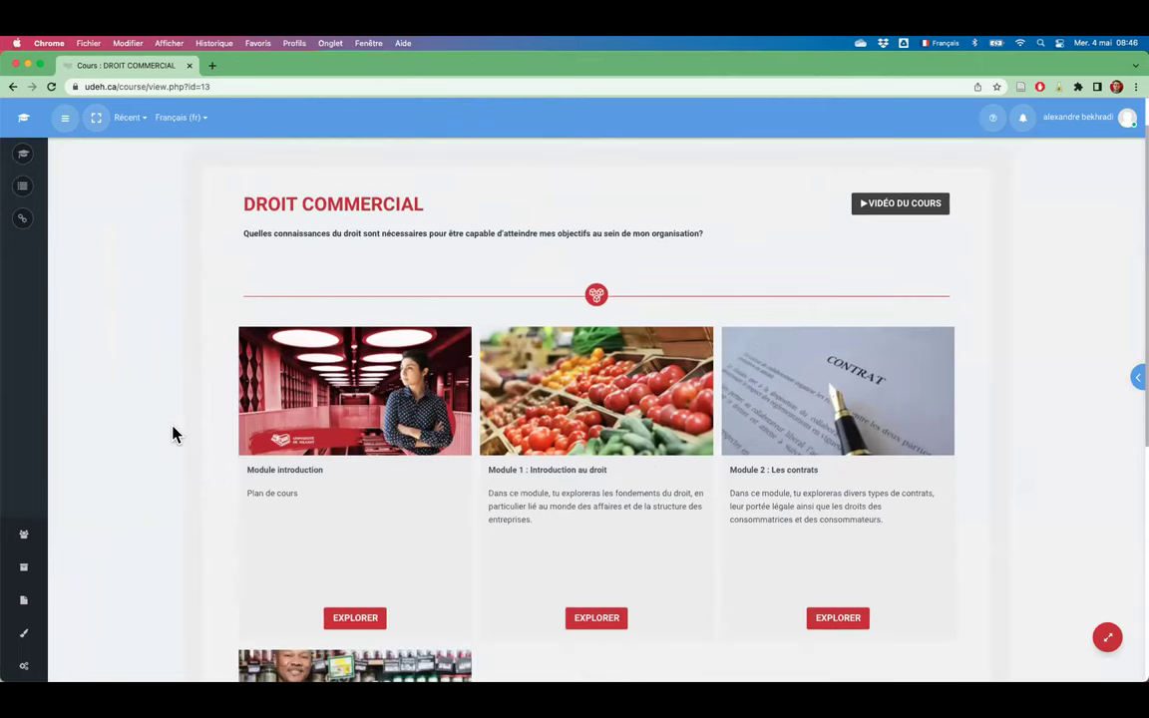
{"action": "scroll", "coordinate": [172, 433], "scroll_direction": "down", "scroll_amount": 2}
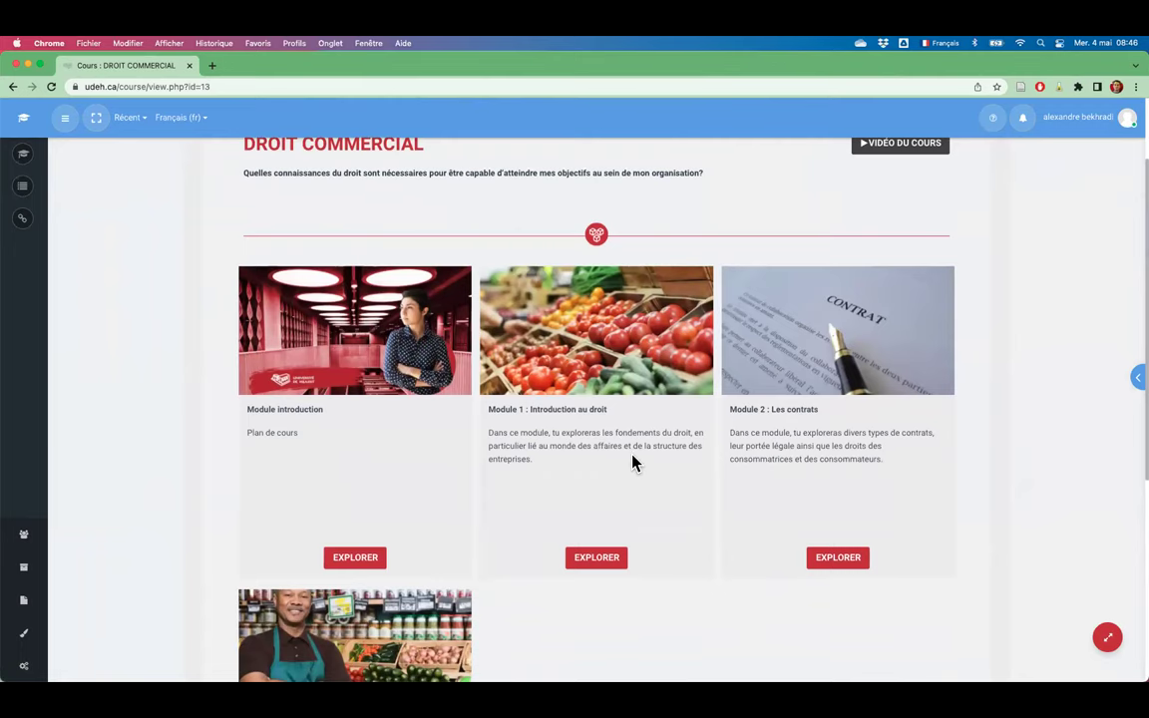
{"action": "scroll", "coordinate": [750, 513], "scroll_direction": "down", "scroll_amount": 3}
{"action": "left_click", "coordinate": [608, 493]}
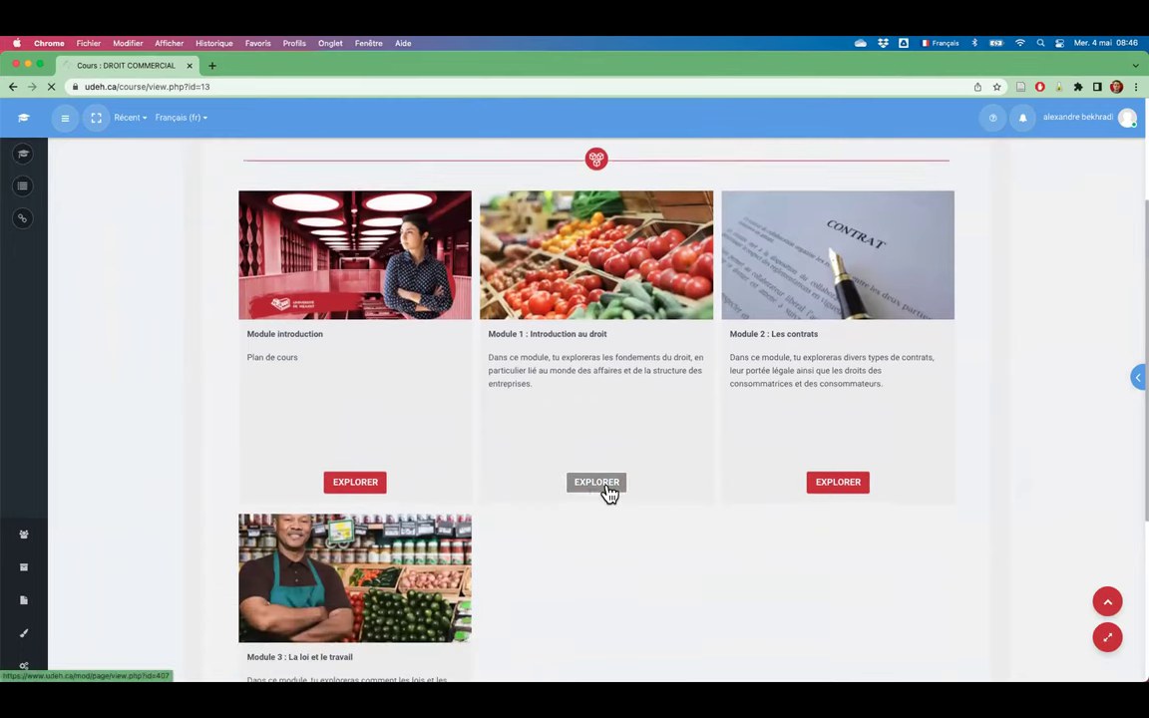
{"action": "scroll", "coordinate": [528, 519], "scroll_direction": "down", "scroll_amount": 5}
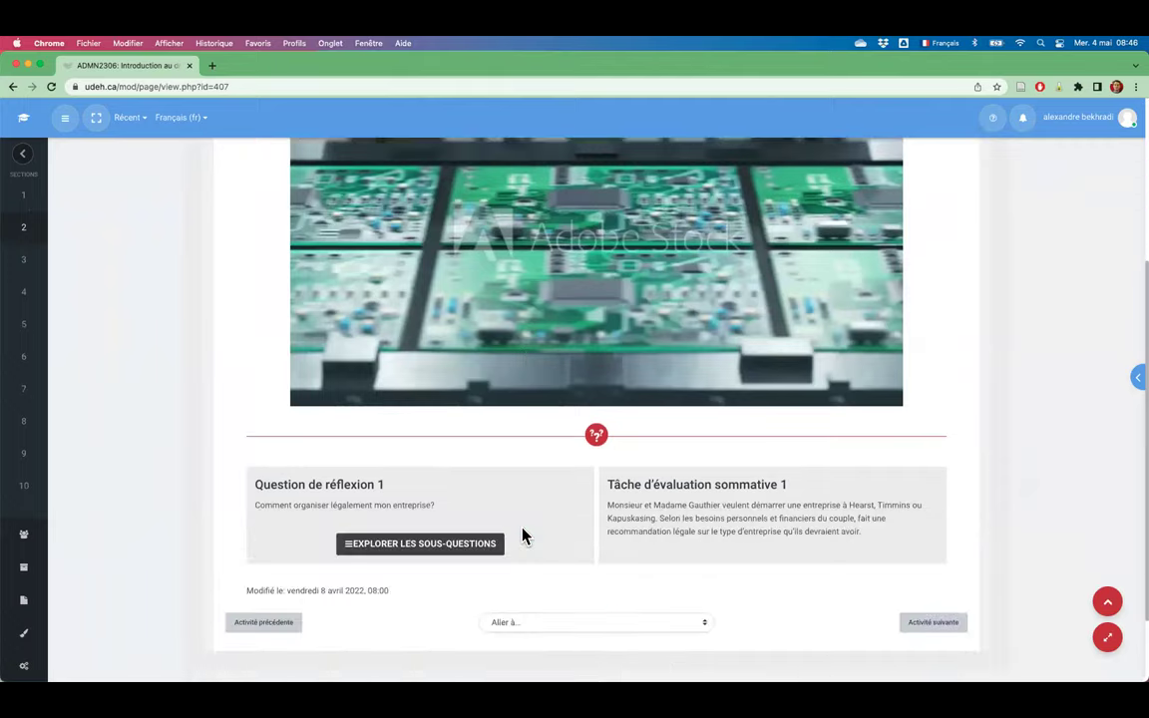
{"action": "left_click", "coordinate": [459, 511]}
{"action": "left_click", "coordinate": [903, 570]}
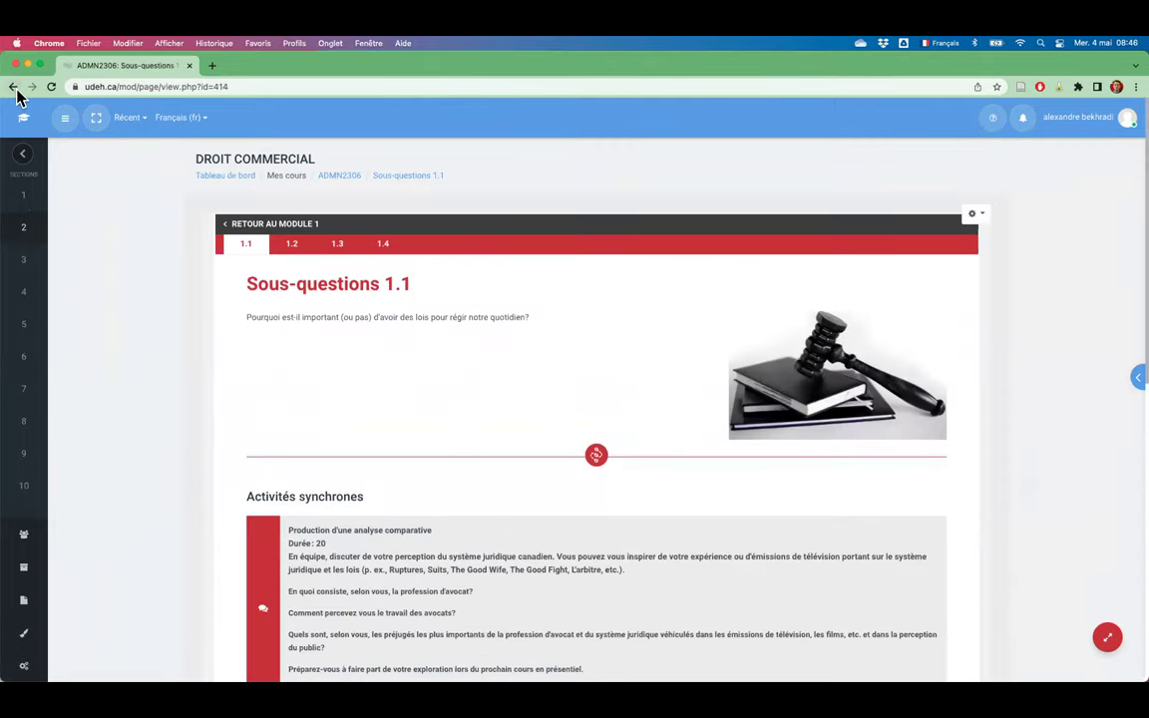
Go back through the Module 1 page to the course home page and tile it beside the Outil Auteur window.
{"action": "left_click", "coordinate": [13, 86]}
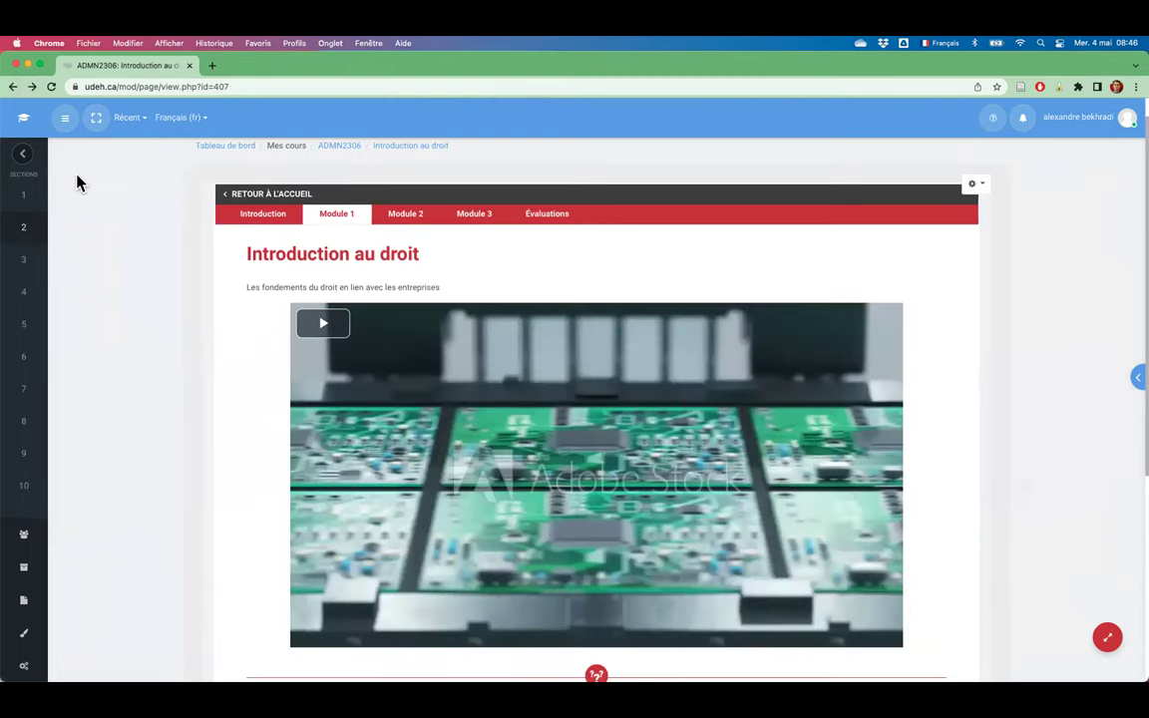
{"action": "left_click", "coordinate": [22, 159]}
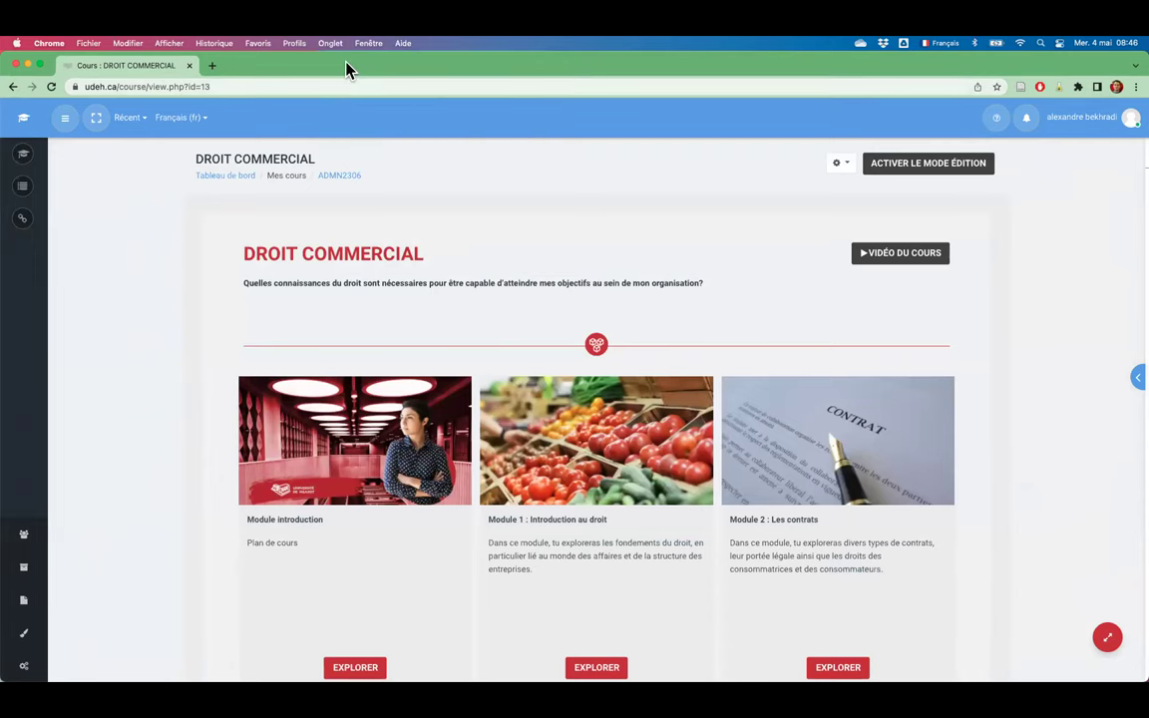
{"action": "key", "text": "ctrl+alt+Left"}
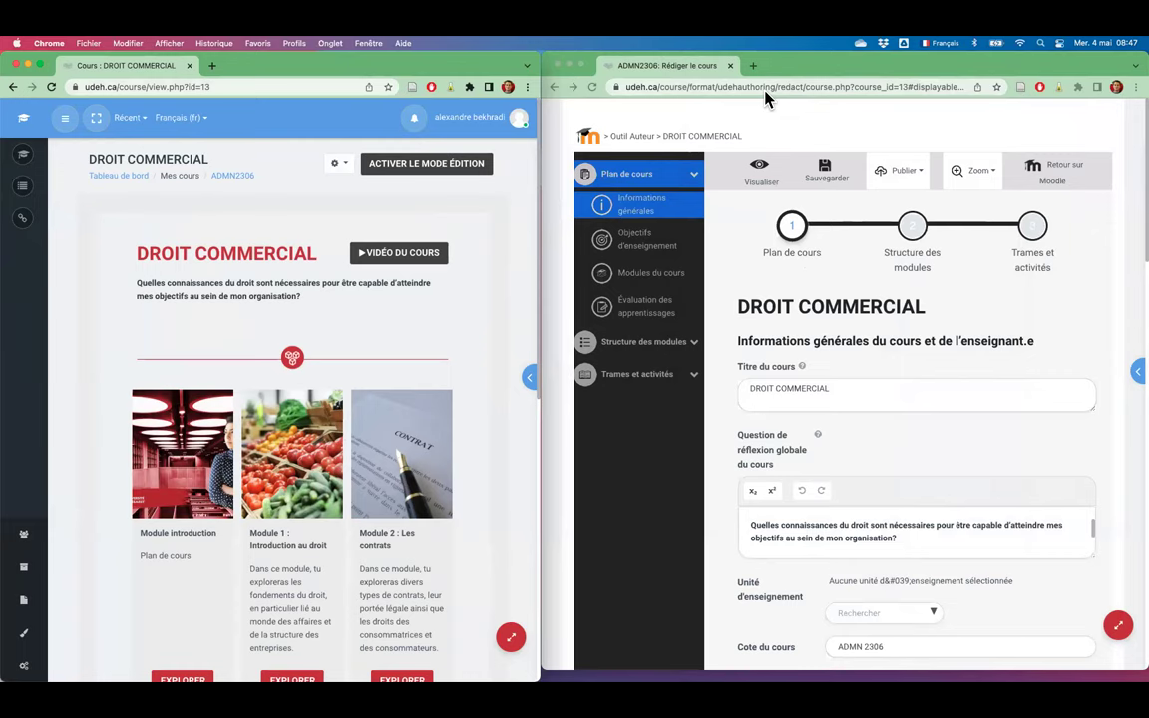
Enlarge the Outil Auteur window to view it, restore its size, and enlarge the course home page window instead.
{"action": "double_click", "coordinate": [835, 75]}
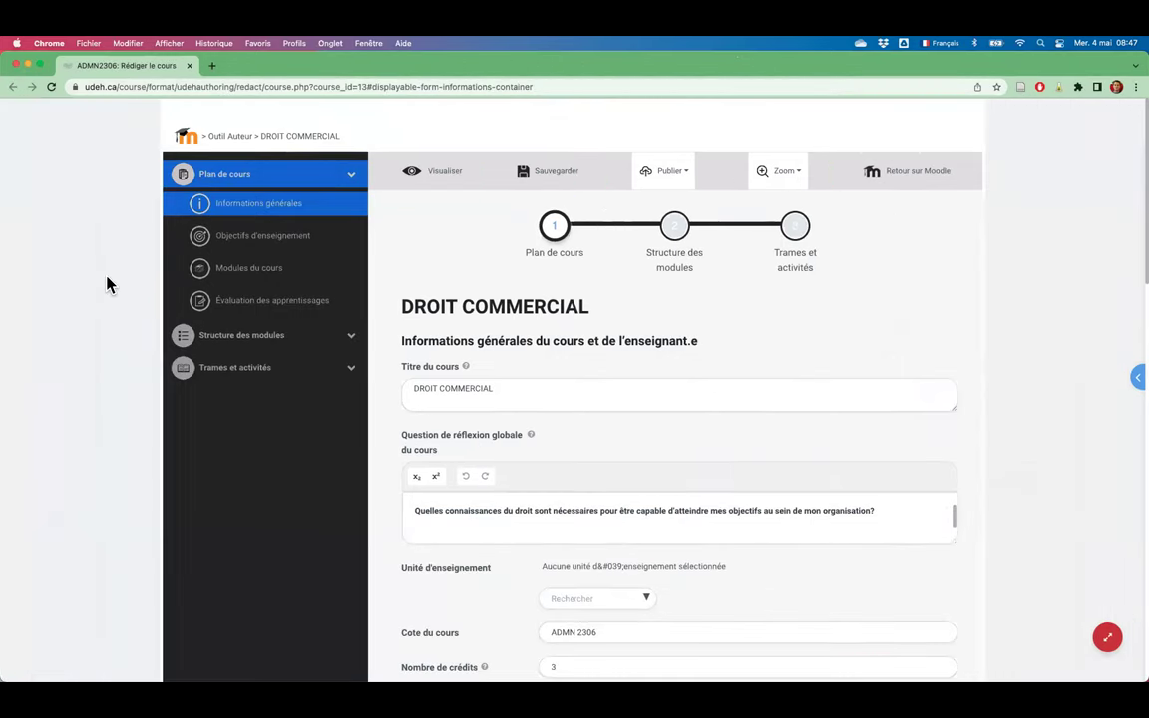
{"action": "double_click", "coordinate": [244, 63]}
{"action": "double_click", "coordinate": [305, 63]}
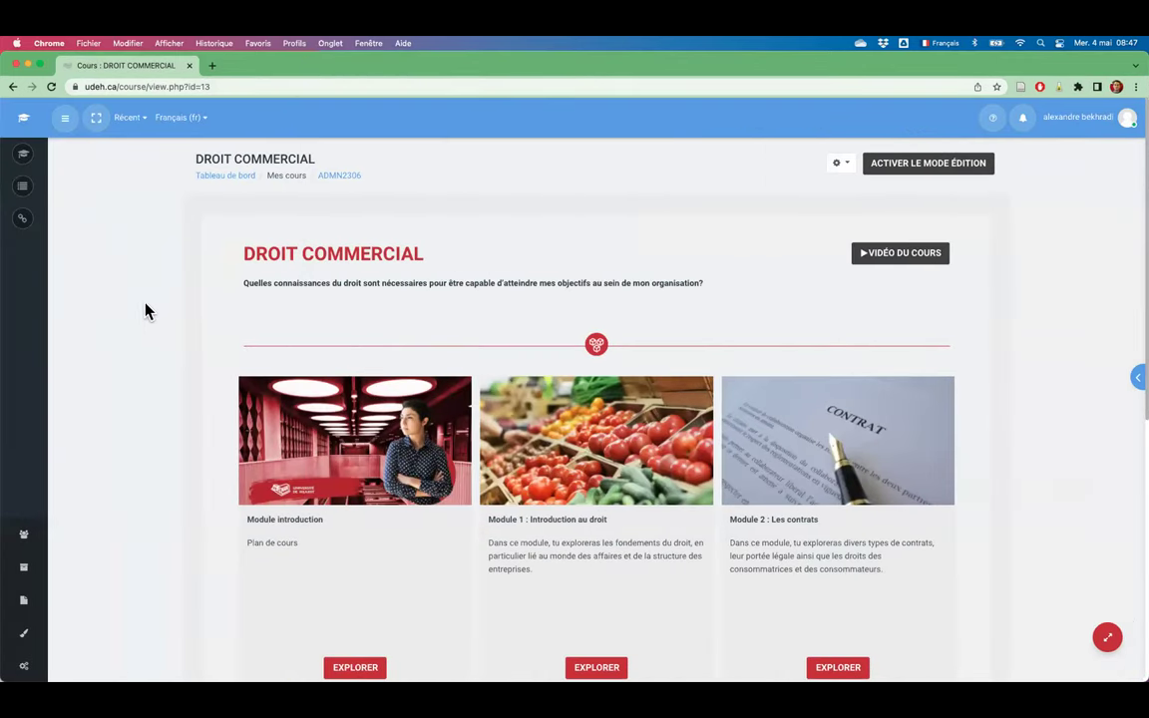
Open Rédiger le cours from the site navigation, and collapse and re-expand the Plan de cours section.
{"action": "mouse_move", "coordinate": [28, 221]}
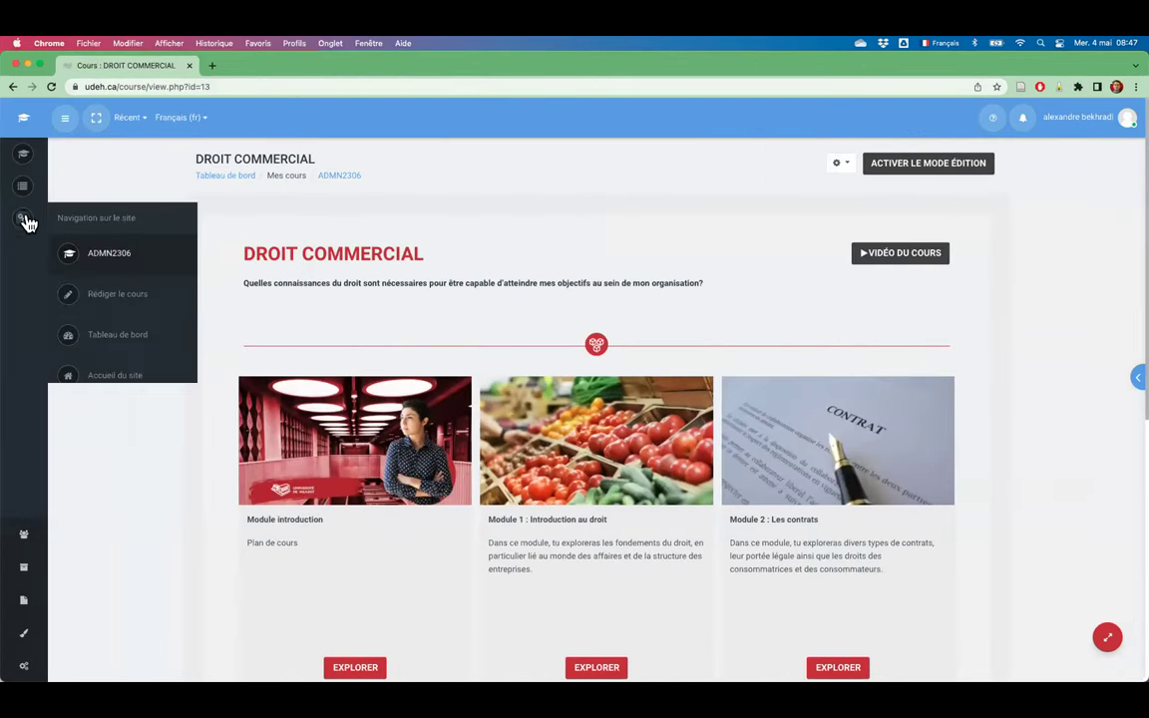
{"action": "left_click", "coordinate": [126, 307]}
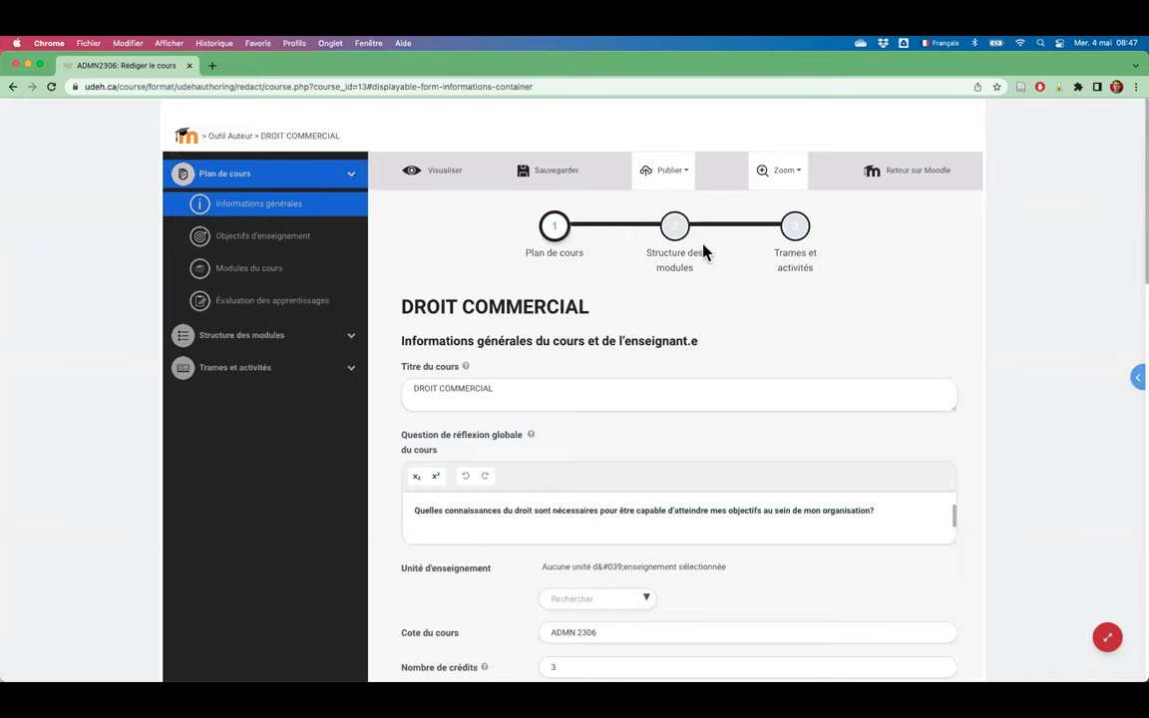
{"action": "left_click", "coordinate": [353, 178]}
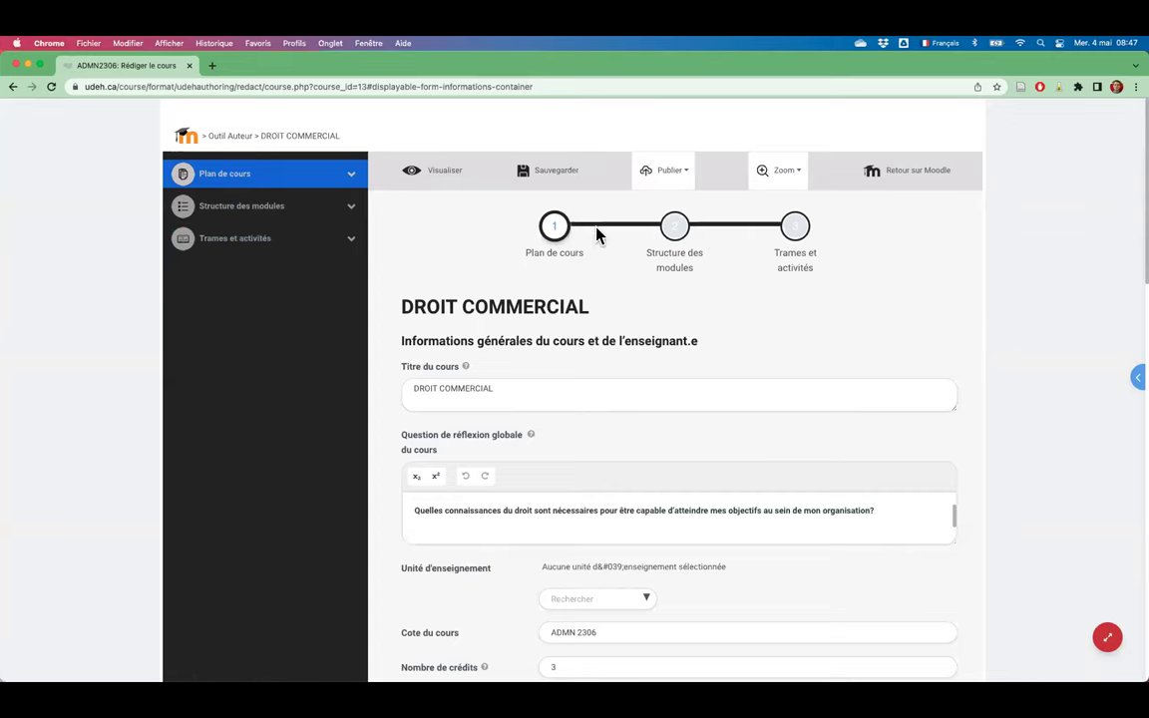
{"action": "left_click", "coordinate": [352, 178]}
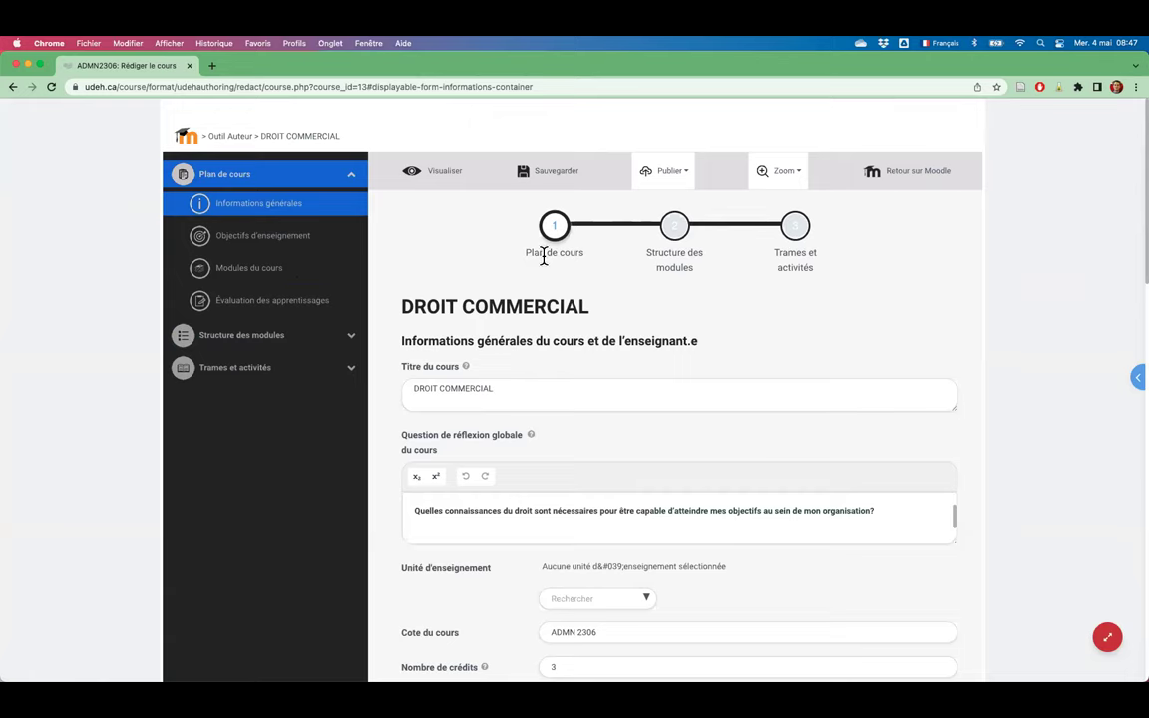
Show the help for Titre du cours and Question de réflexion globale du cours in the Informations générales form.
{"action": "scroll", "coordinate": [469, 262], "scroll_direction": "down", "scroll_amount": 1}
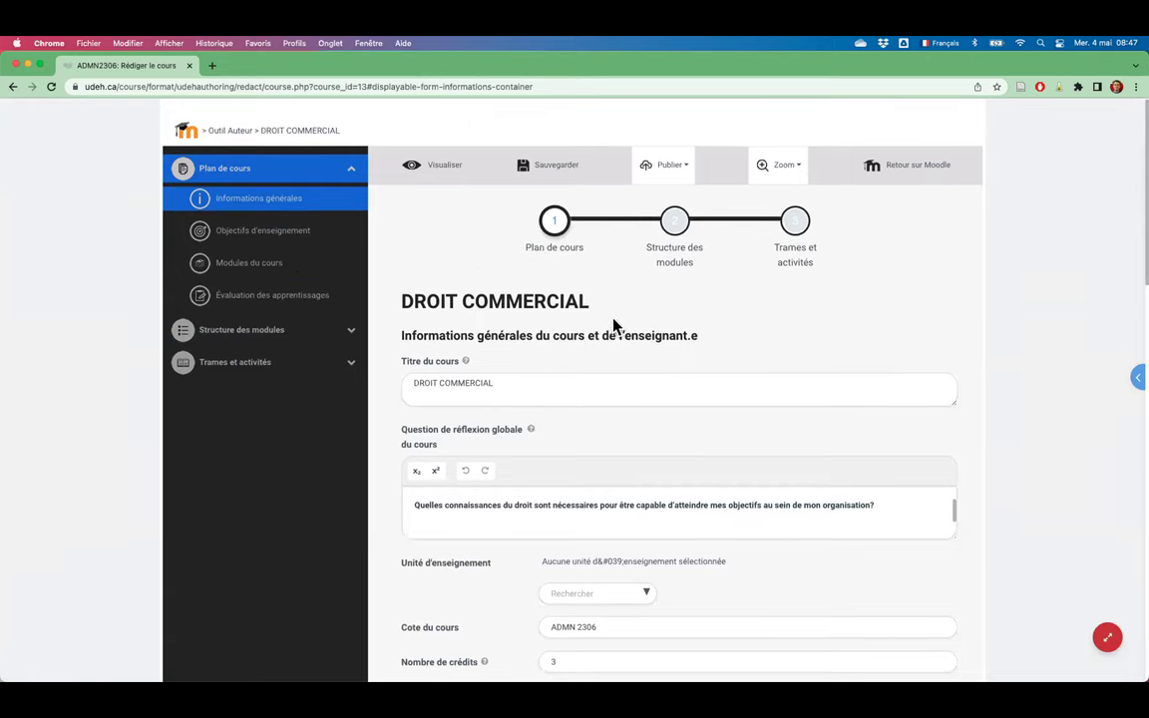
{"action": "scroll", "coordinate": [615, 325], "scroll_direction": "down", "scroll_amount": 2}
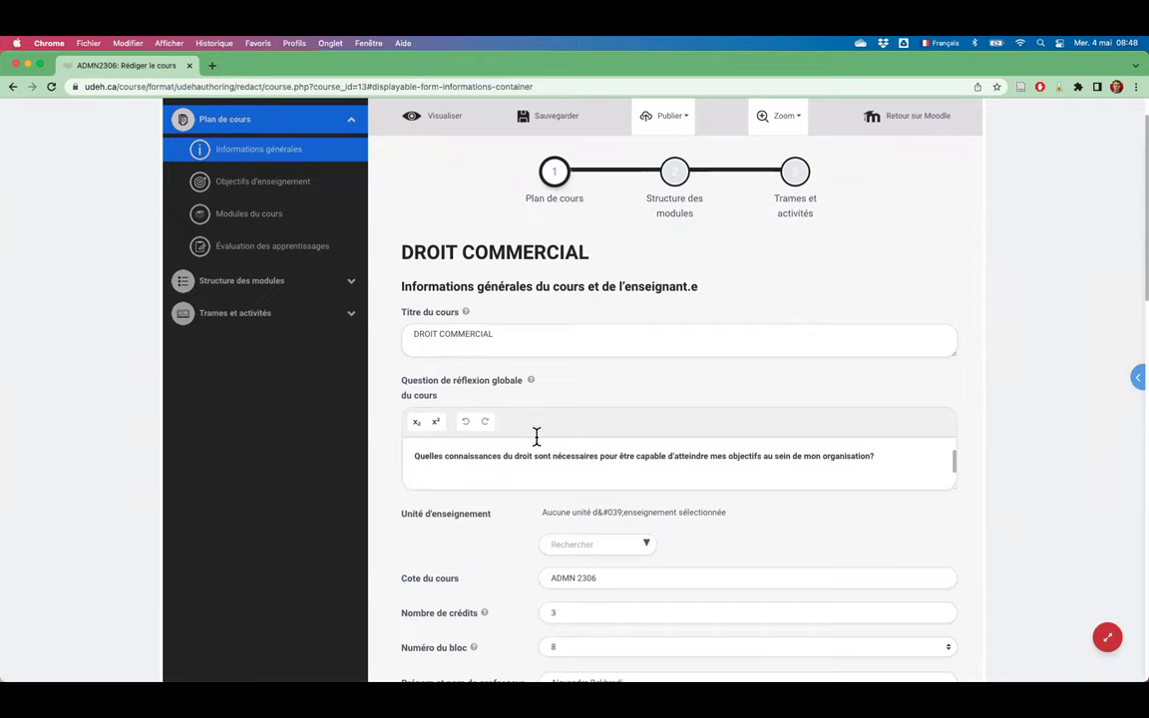
{"action": "scroll", "coordinate": [544, 423], "scroll_direction": "down", "scroll_amount": 2}
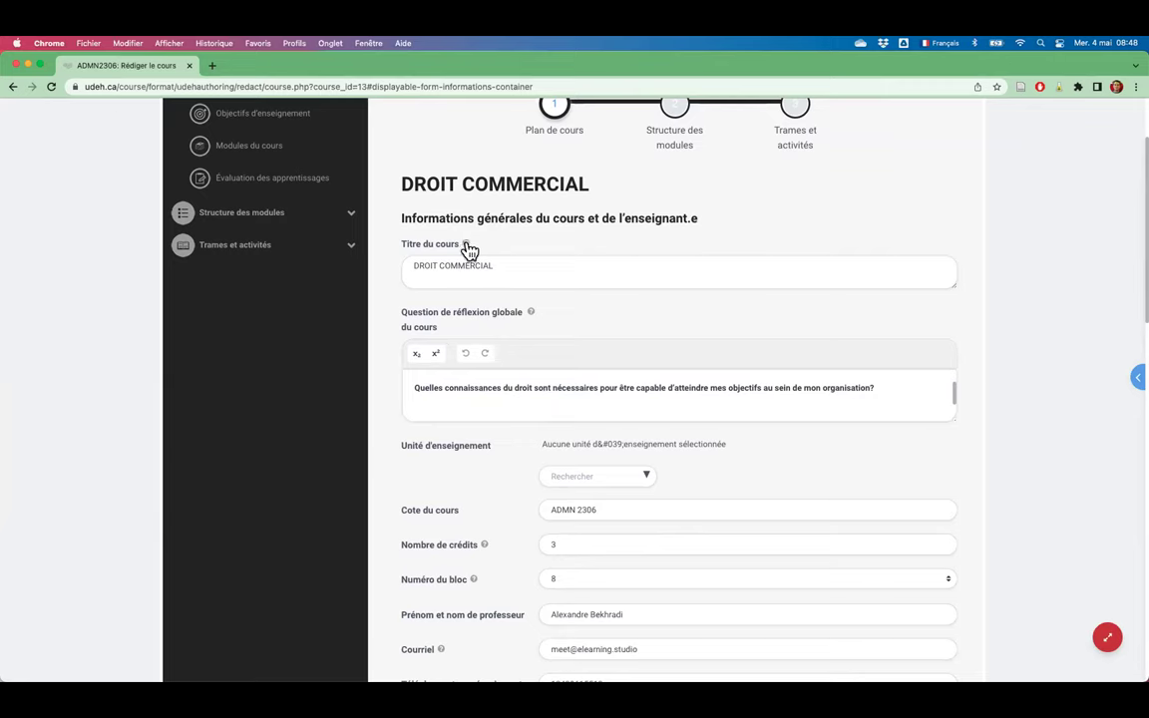
{"action": "mouse_move", "coordinate": [469, 250]}
{"action": "mouse_move", "coordinate": [533, 317]}
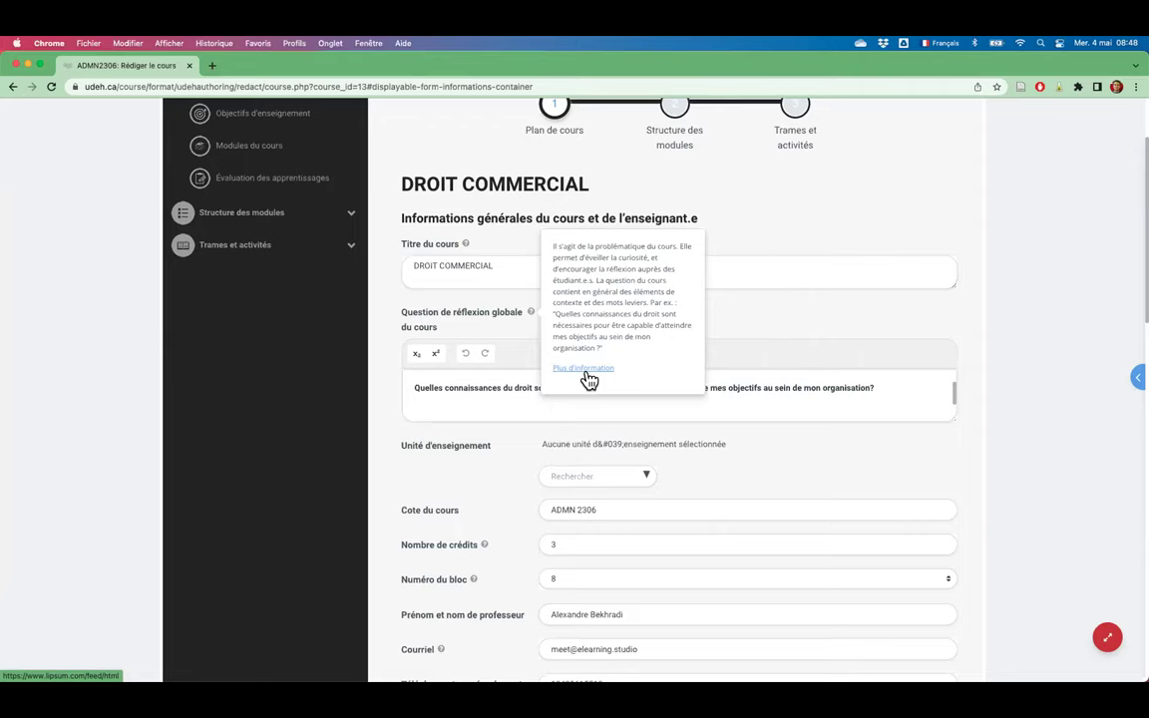
Activate the Question de réflexion globale field and look over the form's fields from Cote du cours to Lien Zoom du cours.
{"action": "left_click", "coordinate": [474, 405]}
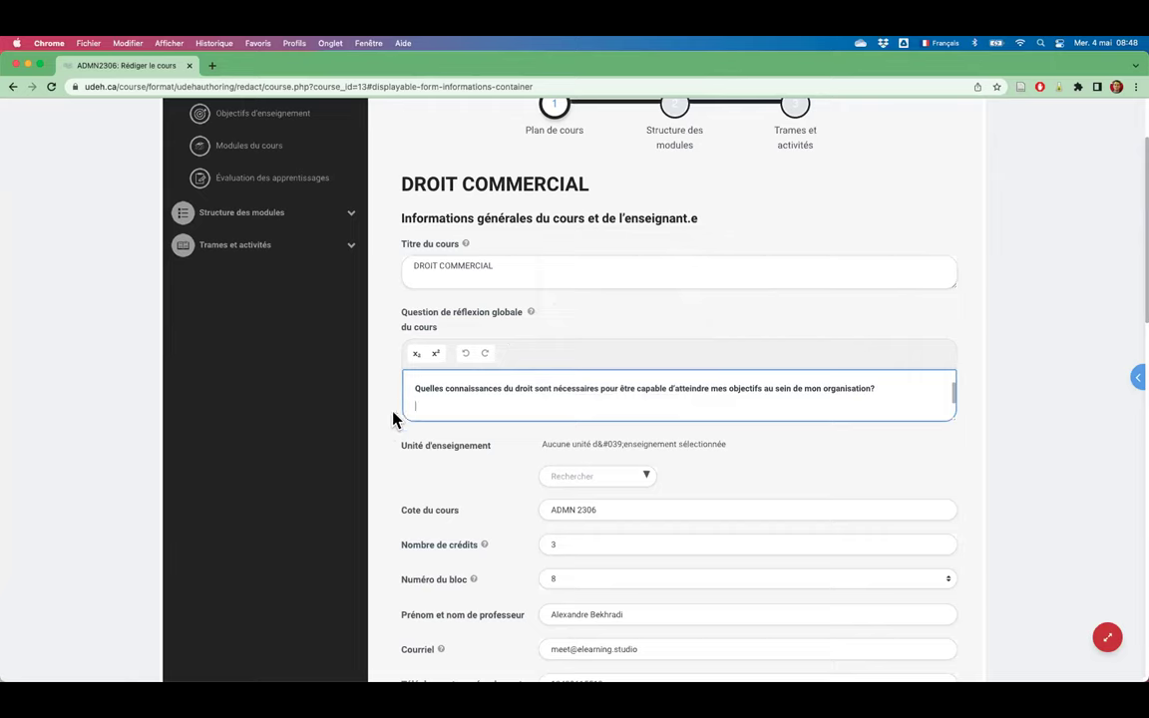
{"action": "scroll", "coordinate": [385, 429], "scroll_direction": "down", "scroll_amount": 3}
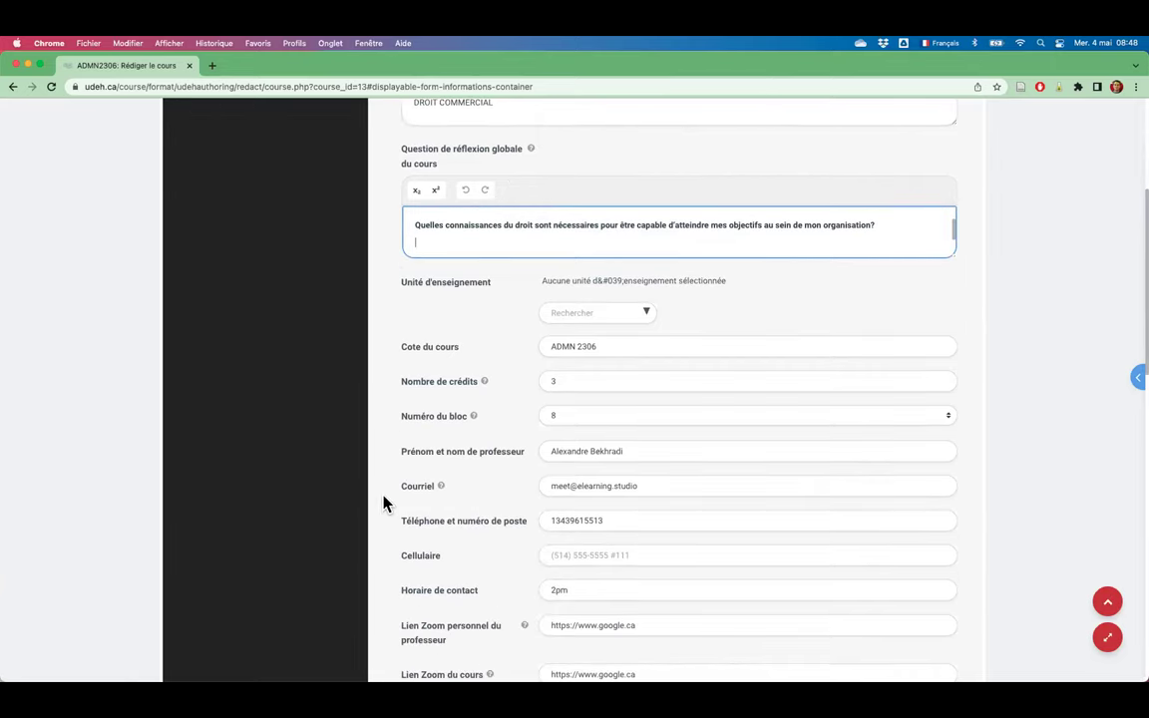
{"action": "scroll", "coordinate": [385, 504], "scroll_direction": "down", "scroll_amount": 1}
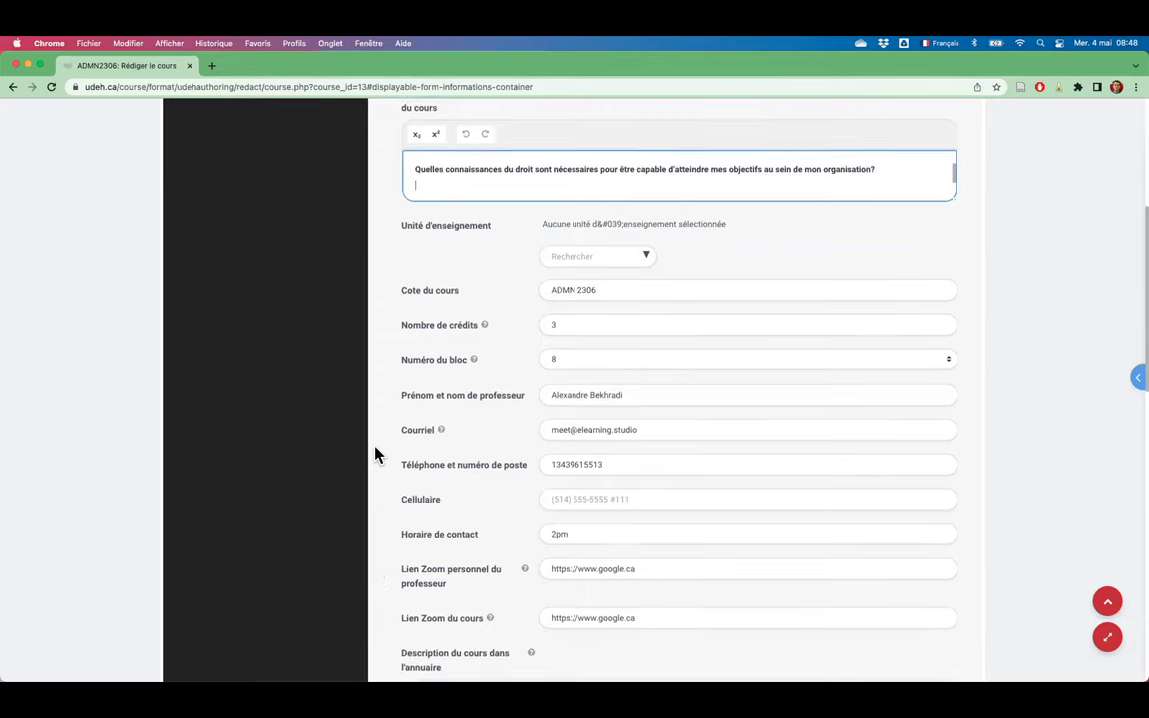
Examine the remaining Informations générales fields, from the professor's contact details and Zoom links down to Informations supplémentaires, and return to the form's start.
{"action": "scroll", "coordinate": [374, 454], "scroll_direction": "down", "scroll_amount": 2}
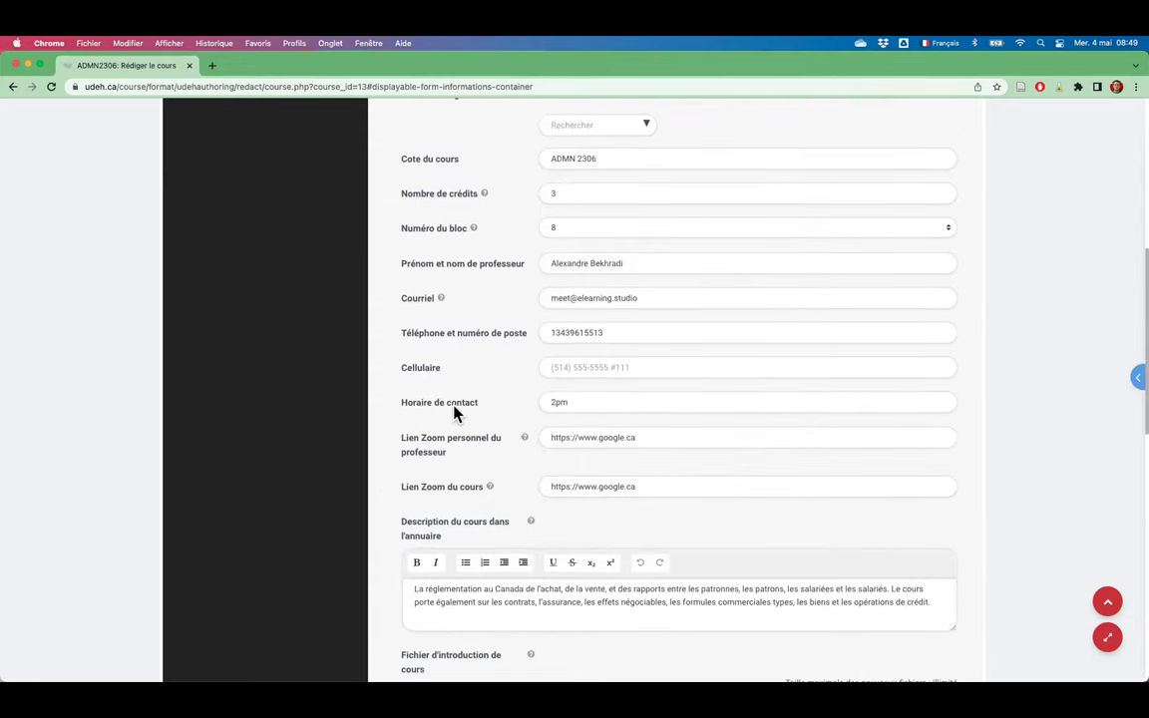
{"action": "scroll", "coordinate": [387, 431], "scroll_direction": "down", "scroll_amount": 4}
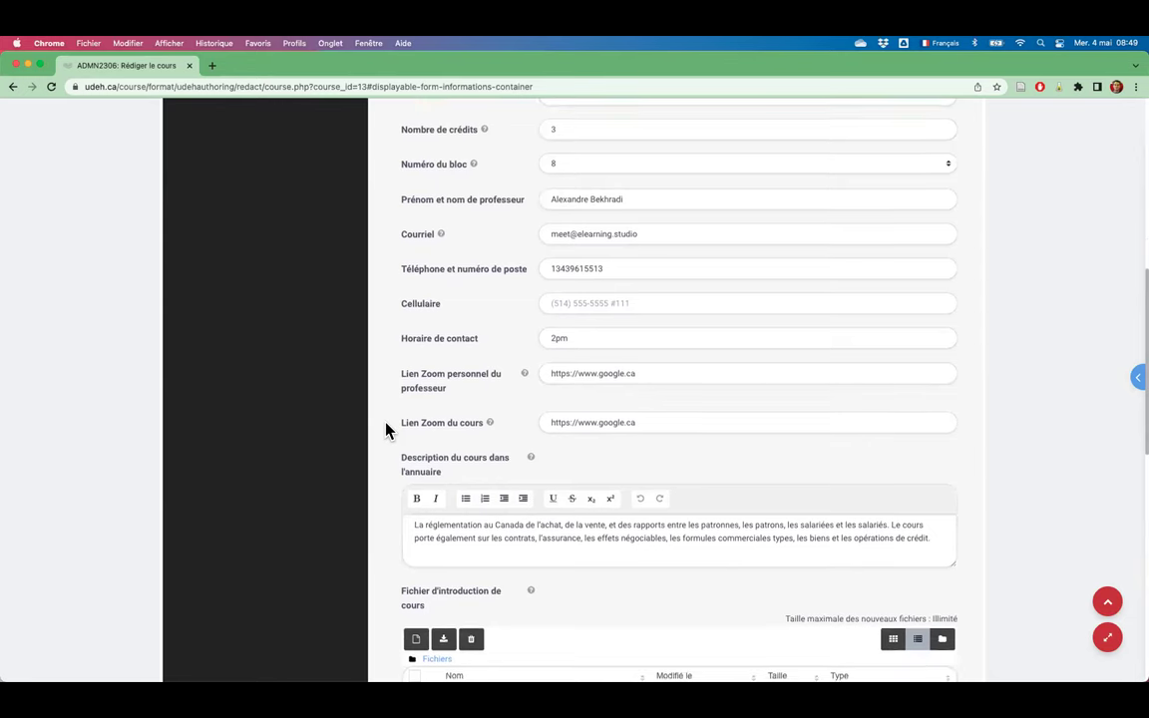
{"action": "scroll", "coordinate": [387, 430], "scroll_direction": "down", "scroll_amount": 3}
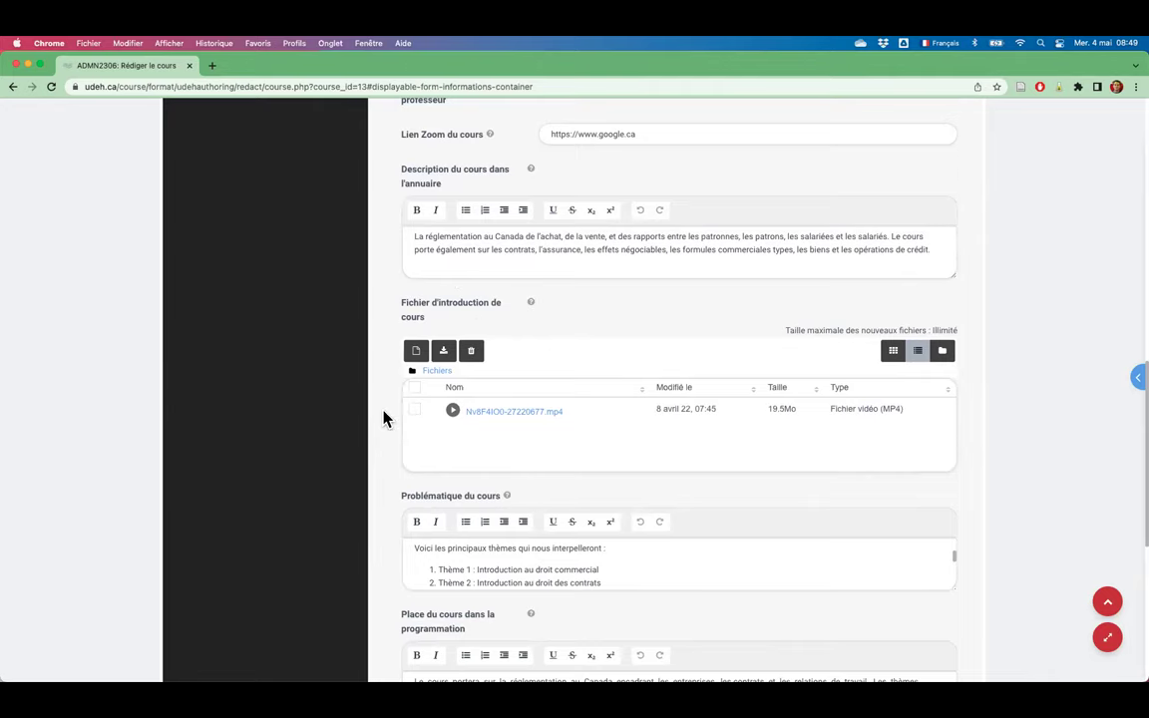
{"action": "scroll", "coordinate": [384, 418], "scroll_direction": "down", "scroll_amount": 5}
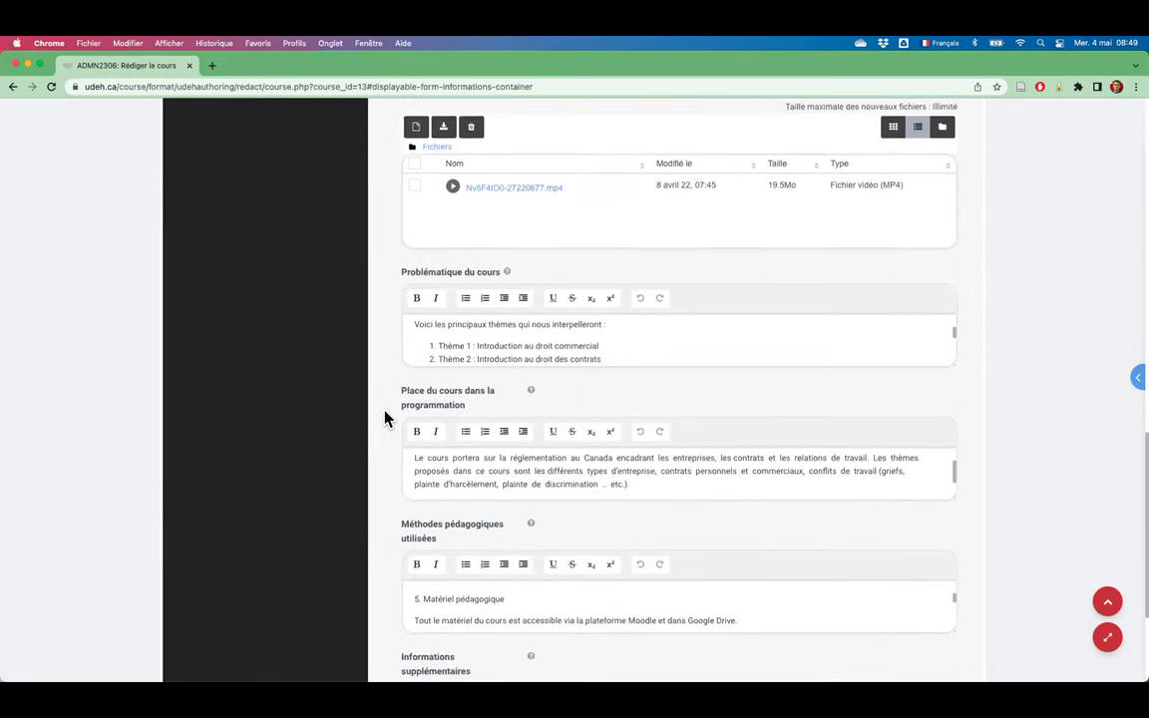
{"action": "scroll", "coordinate": [384, 417], "scroll_direction": "down", "scroll_amount": 1}
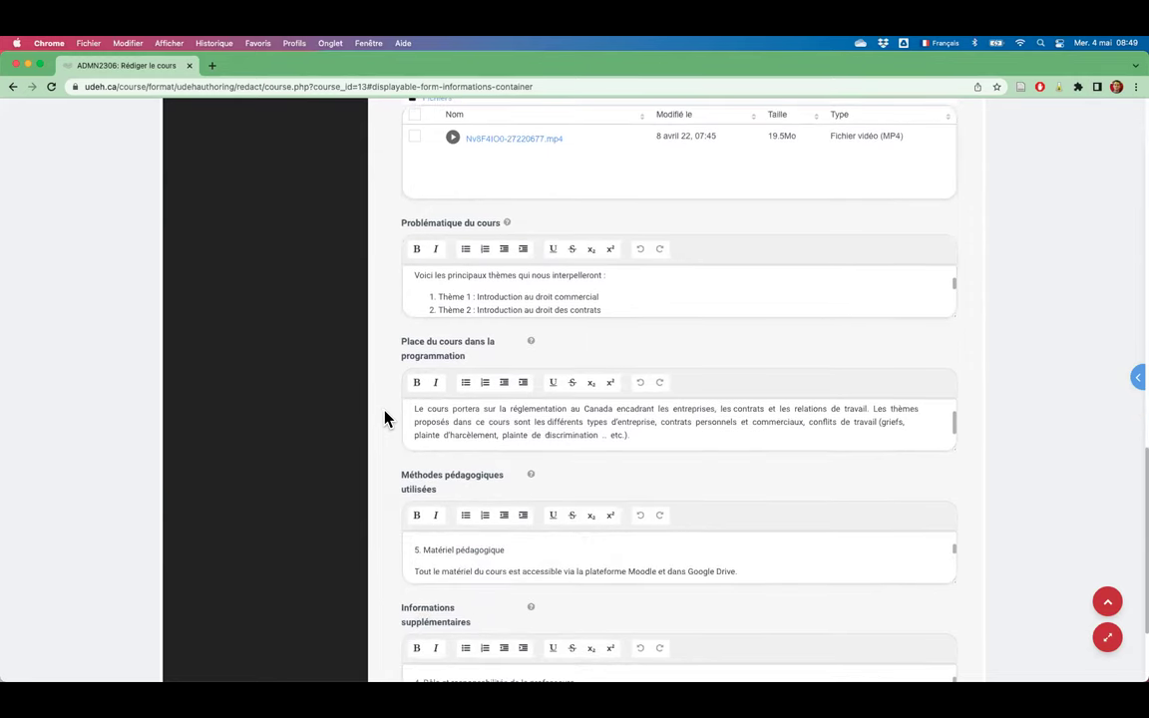
{"action": "scroll", "coordinate": [384, 417], "scroll_direction": "down", "scroll_amount": 3}
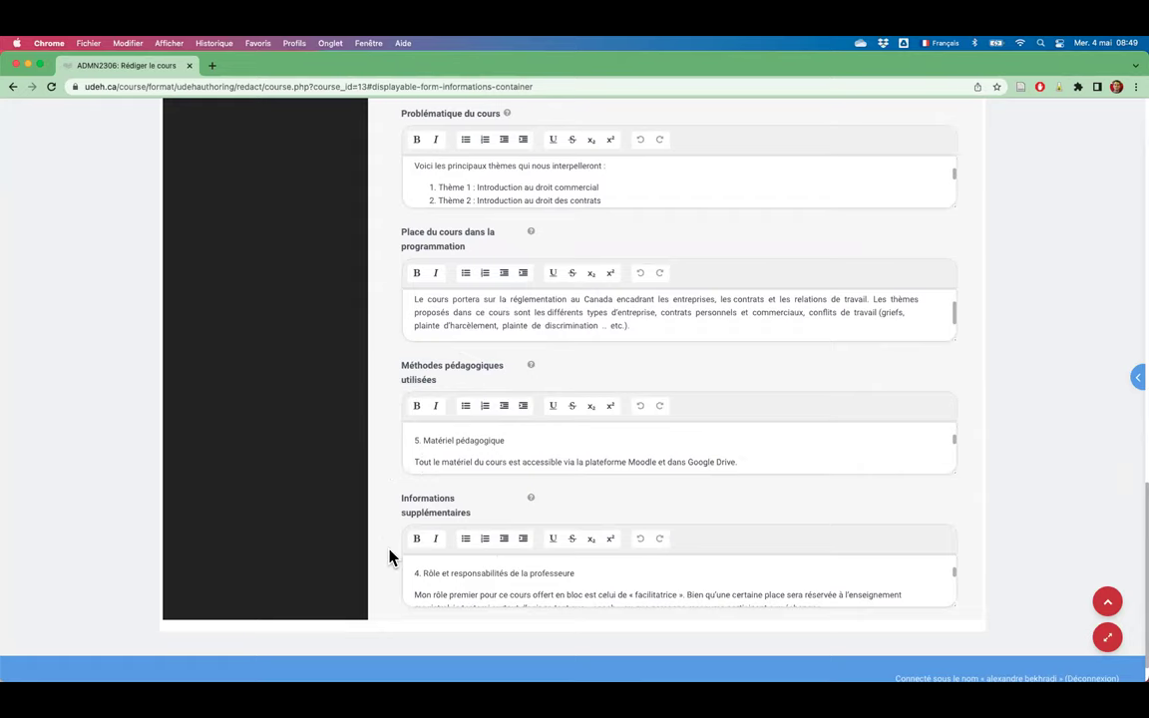
{"action": "scroll", "coordinate": [388, 559], "scroll_direction": "up", "scroll_amount": 15}
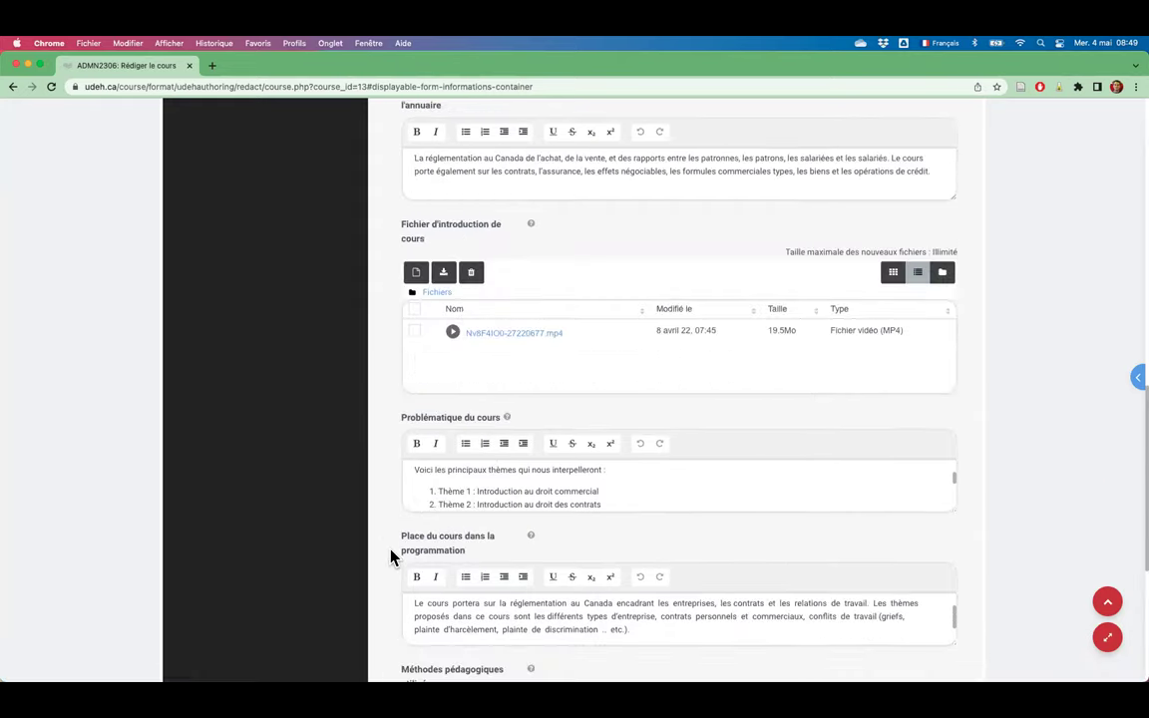
{"action": "scroll", "coordinate": [391, 557], "scroll_direction": "up", "scroll_amount": 5}
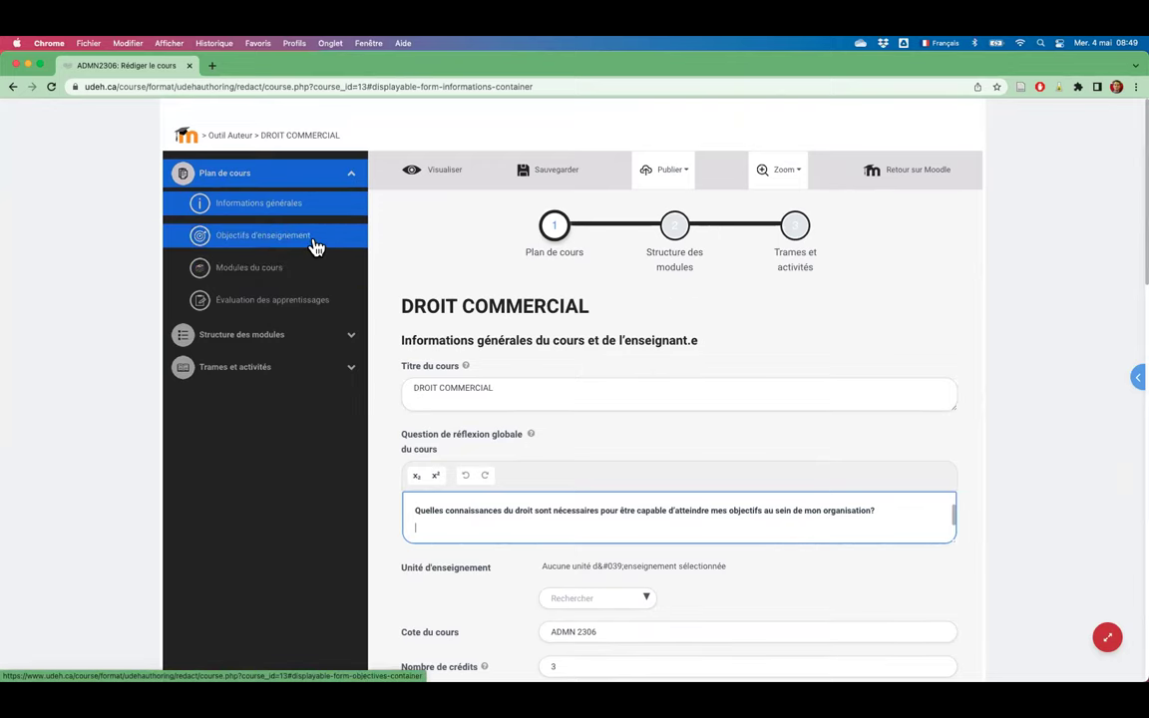
Open Objectifs d'enseignement in the Plan de cours and look over Objectif d'enseignement 1 with its Objectif d'apprentissage 1.1, activating the teaching objective's text field.
{"action": "left_click", "coordinate": [315, 248]}
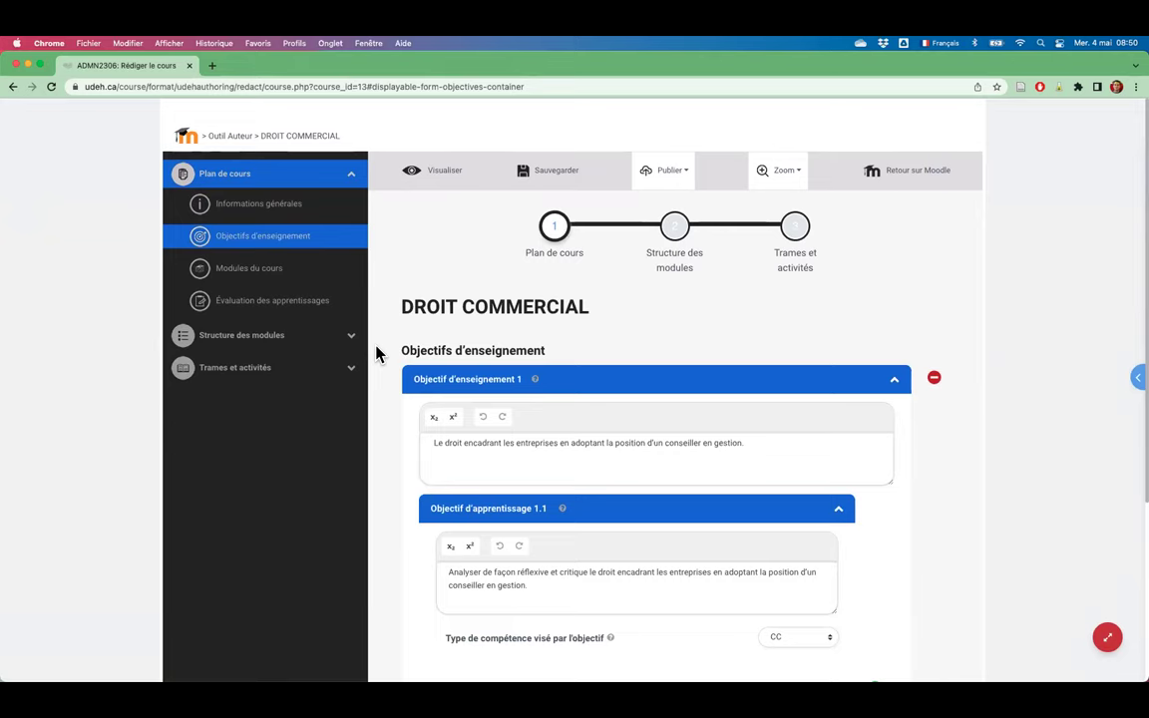
{"action": "scroll", "coordinate": [376, 351], "scroll_direction": "down", "scroll_amount": 2}
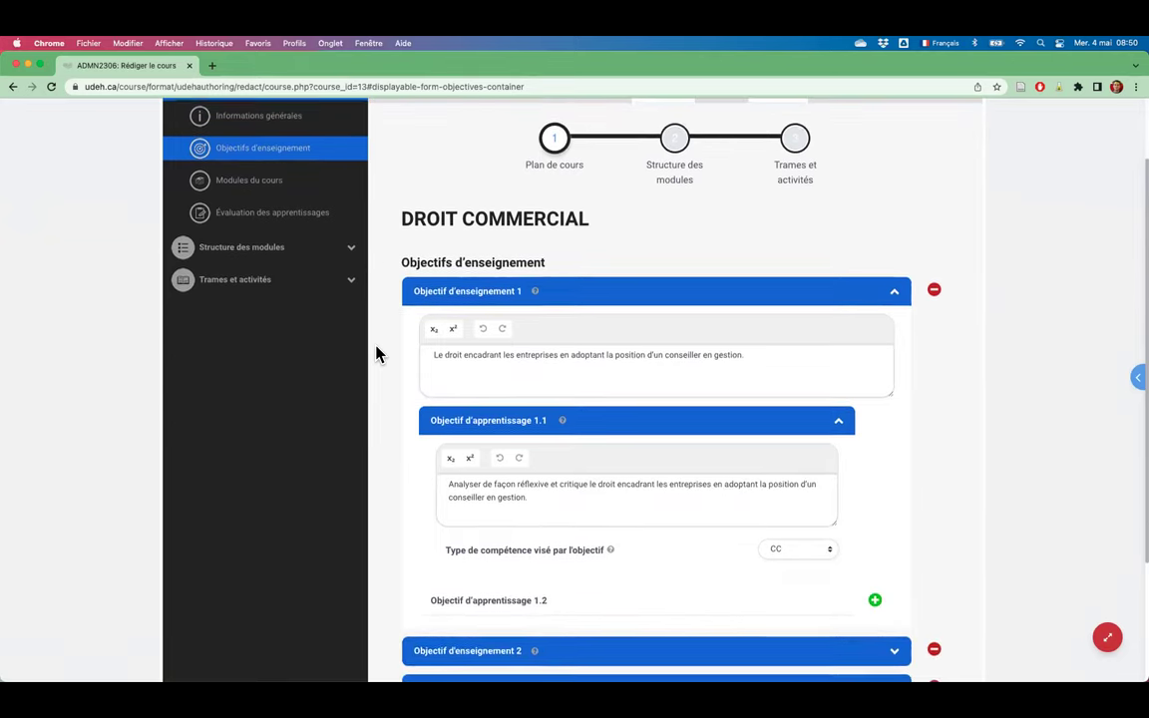
{"action": "scroll", "coordinate": [377, 353], "scroll_direction": "down", "scroll_amount": 1}
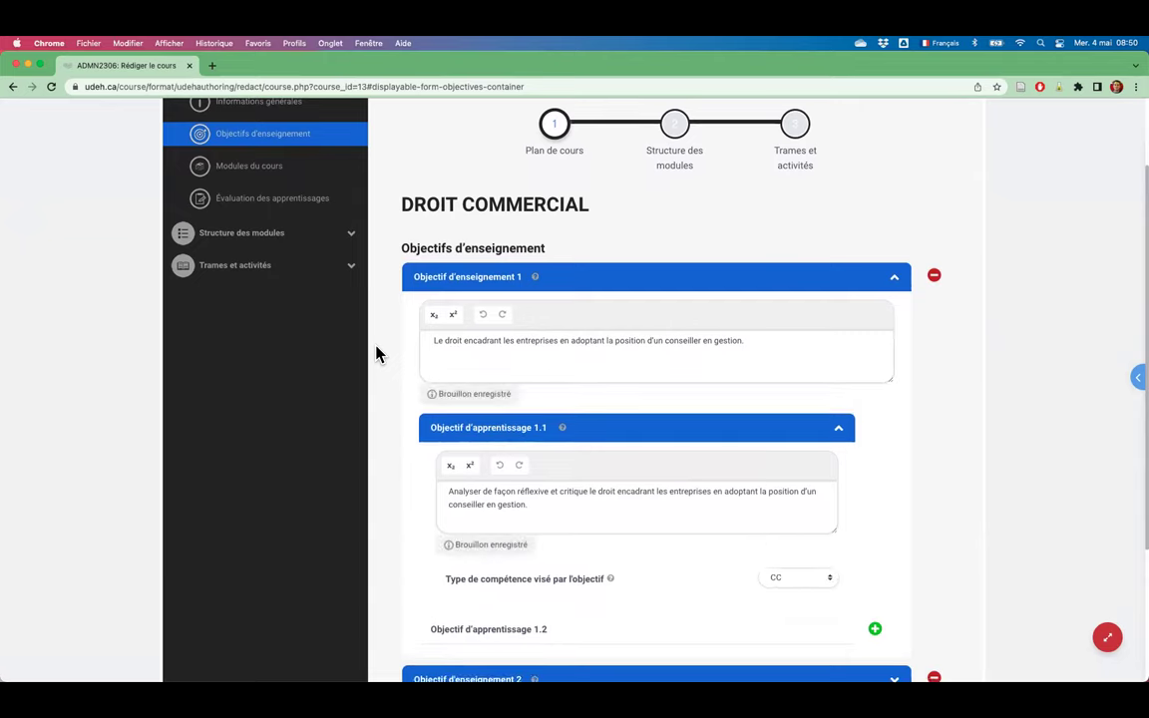
{"action": "key", "text": "Tab"}
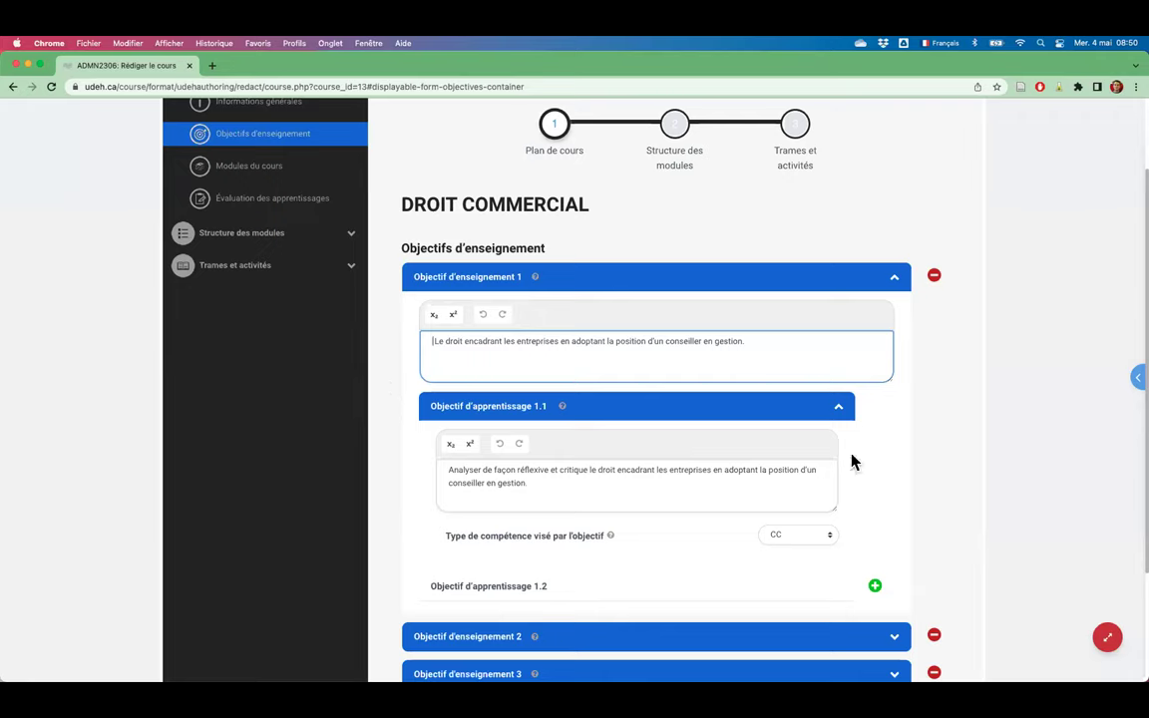
Add an empty Objectif d'apprentissage 1.2 under Objectif d'enseignement 1 and remove it again.
{"action": "scroll", "coordinate": [887, 574], "scroll_direction": "down", "scroll_amount": 1}
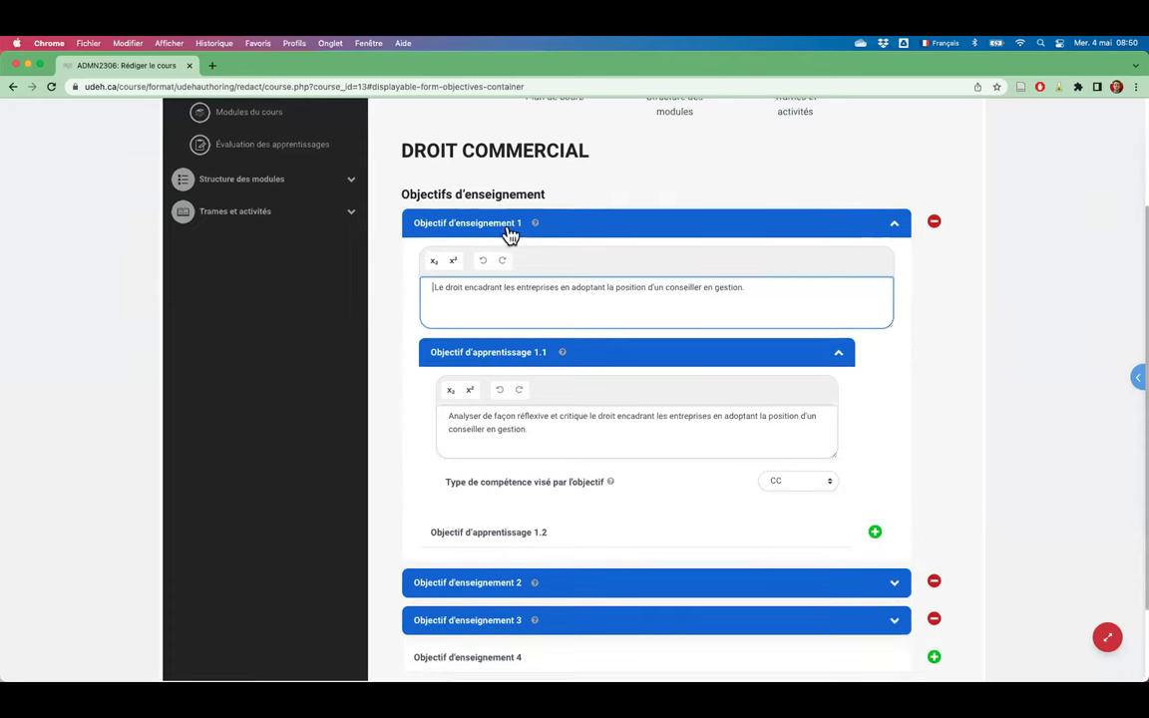
{"action": "left_click", "coordinate": [874, 533]}
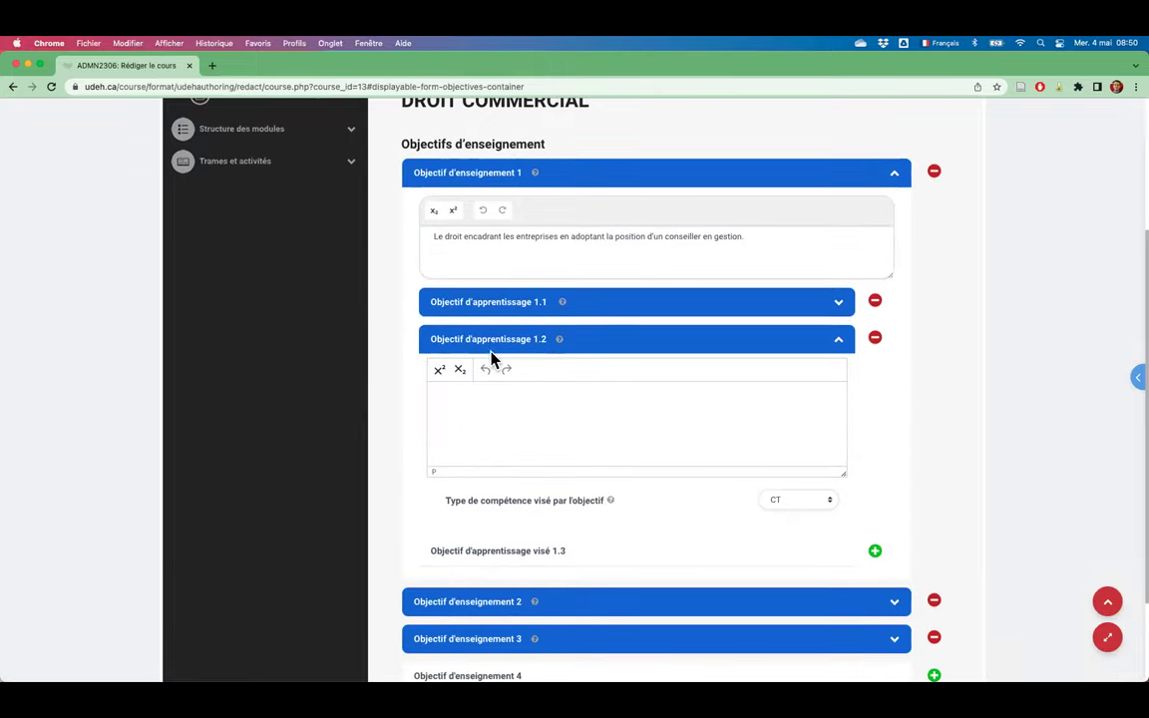
{"action": "left_click", "coordinate": [876, 339]}
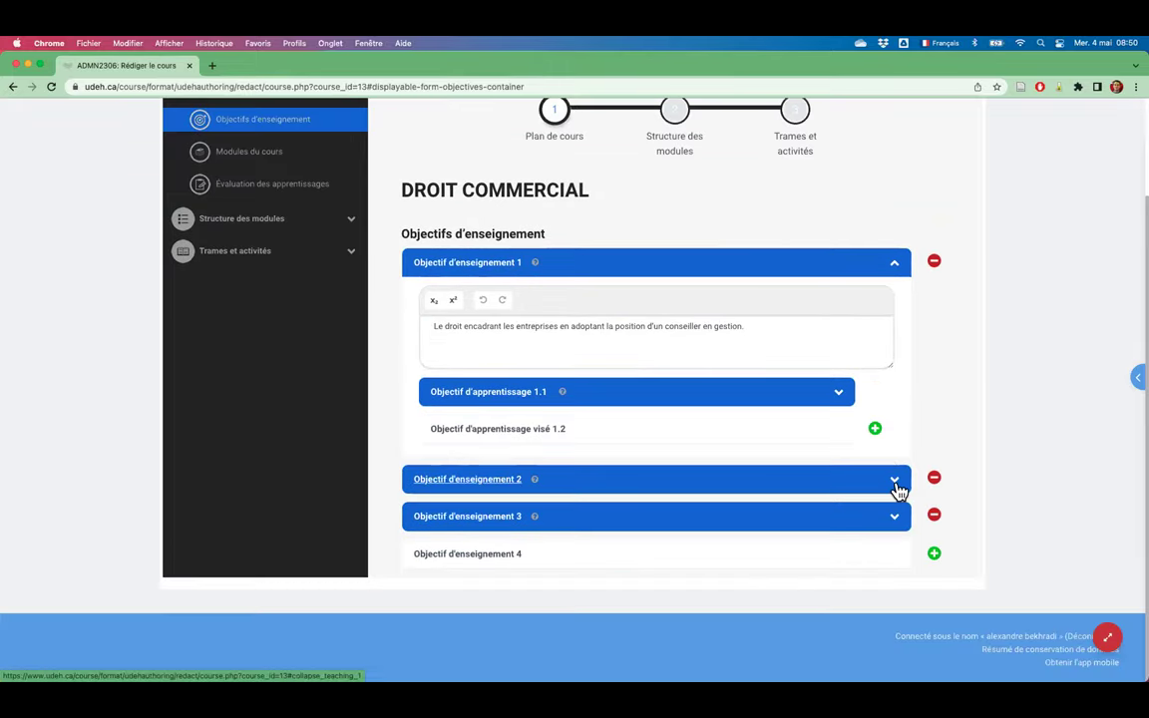
Expand Objectif d'enseignement 2 to view its text and its Objectif d'apprentissage 2.1 heading.
{"action": "left_click", "coordinate": [895, 486]}
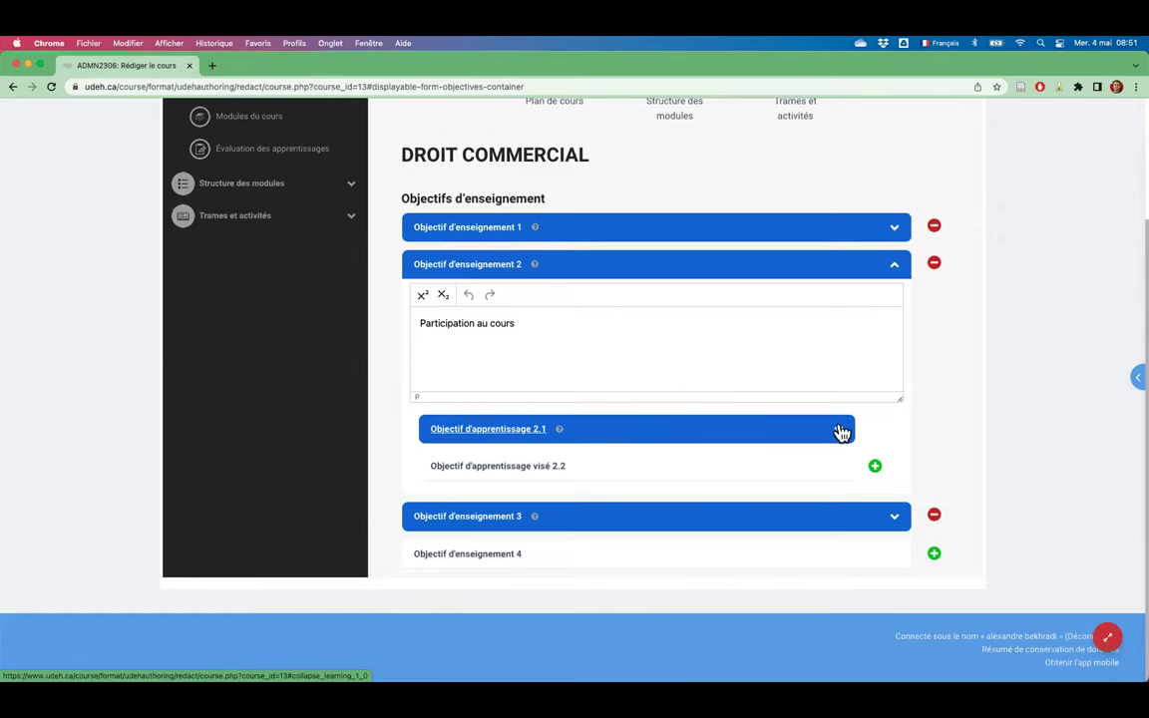
{"action": "scroll", "coordinate": [939, 336], "scroll_direction": "up", "scroll_amount": 3}
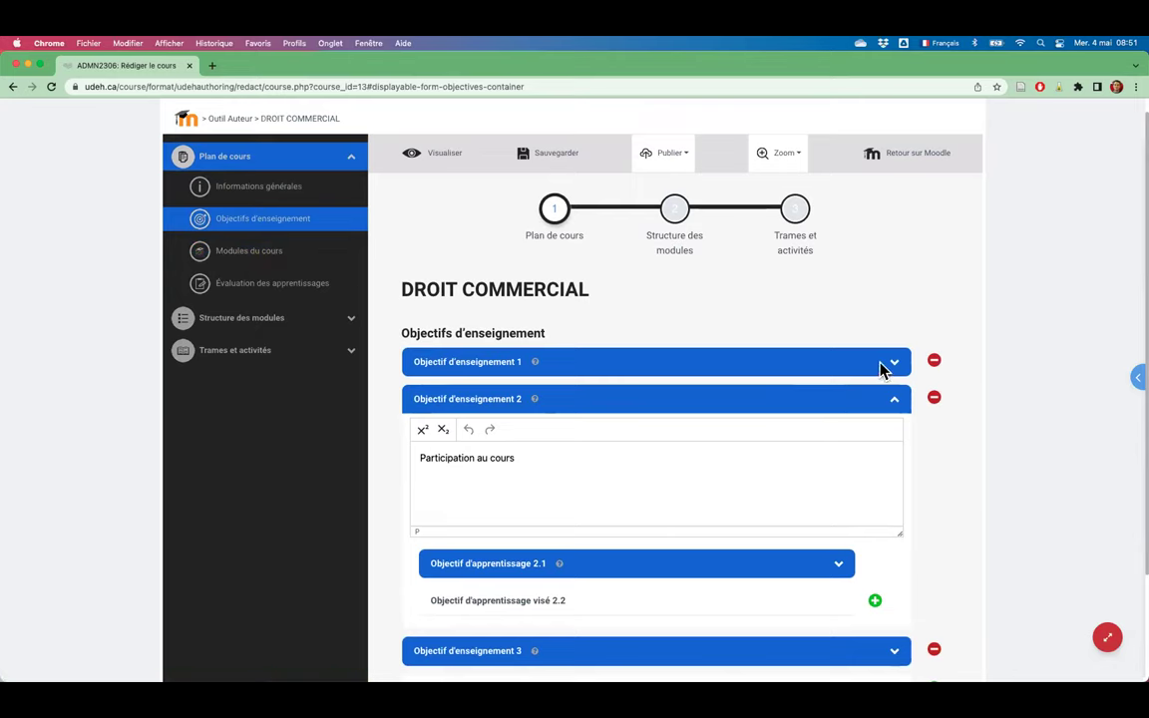
Open Modules du cours and review Module 1's title, question and Description sommaire, showing the help for Question du module.
{"action": "left_click", "coordinate": [246, 257]}
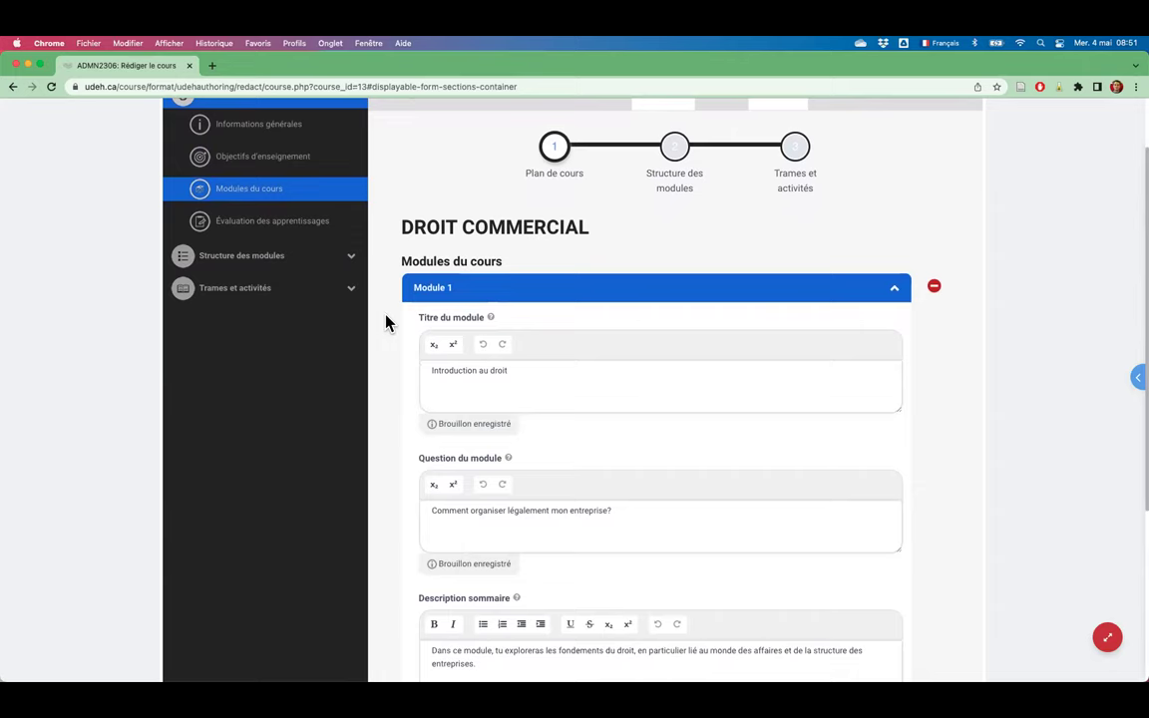
{"action": "scroll", "coordinate": [419, 279], "scroll_direction": "up", "scroll_amount": 1}
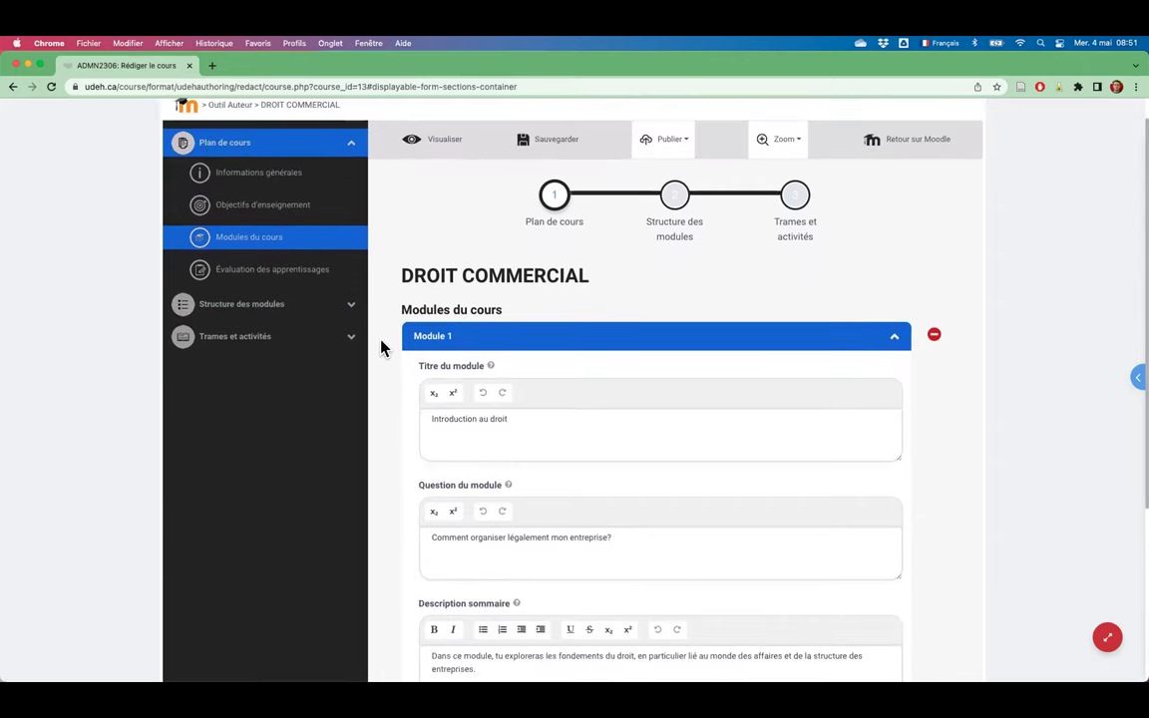
{"action": "scroll", "coordinate": [382, 347], "scroll_direction": "down", "scroll_amount": 1}
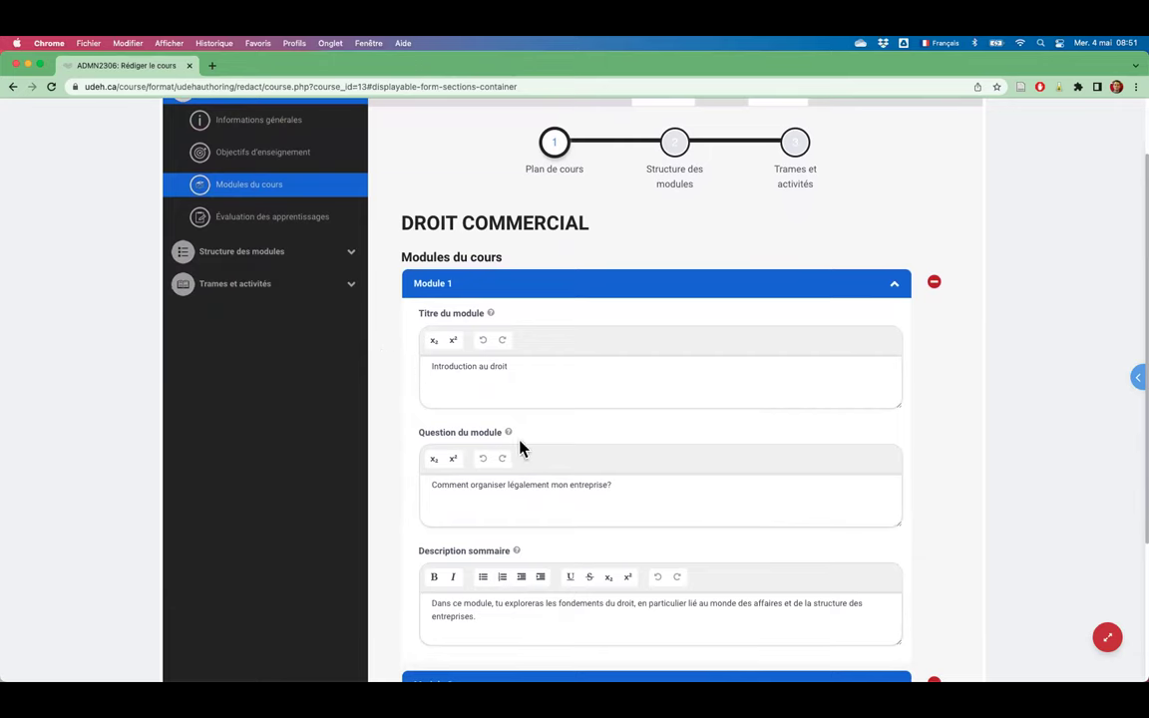
{"action": "mouse_move", "coordinate": [508, 439]}
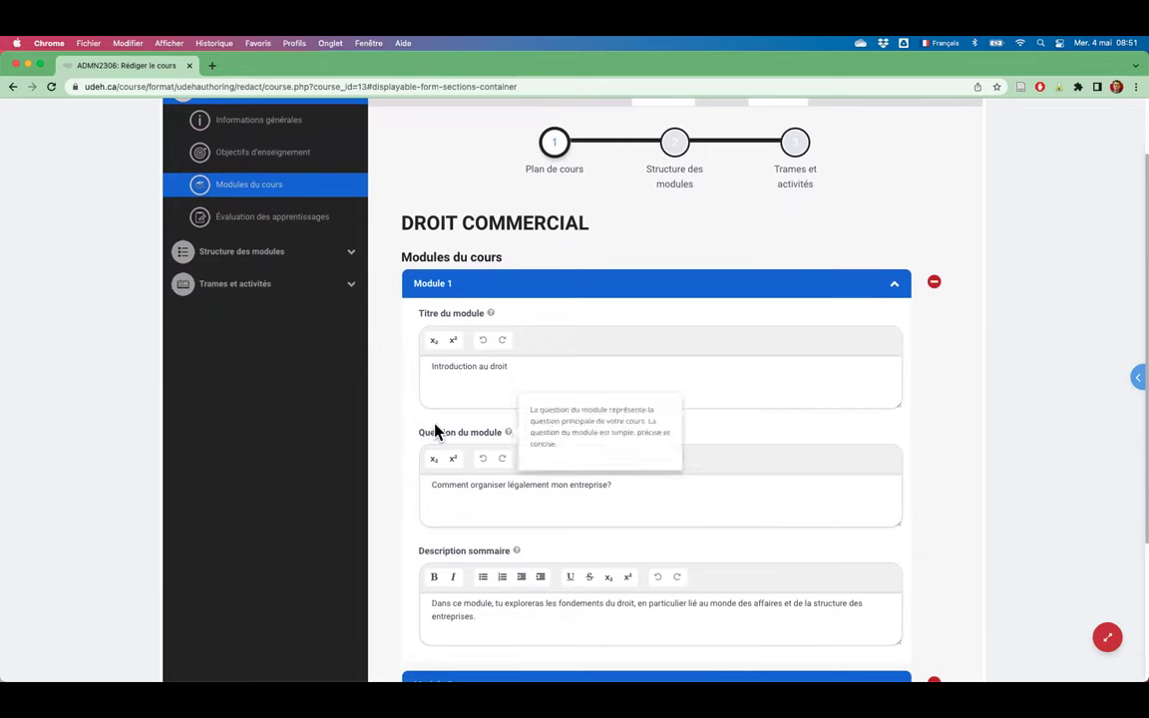
{"action": "scroll", "coordinate": [386, 425], "scroll_direction": "down", "scroll_amount": 2}
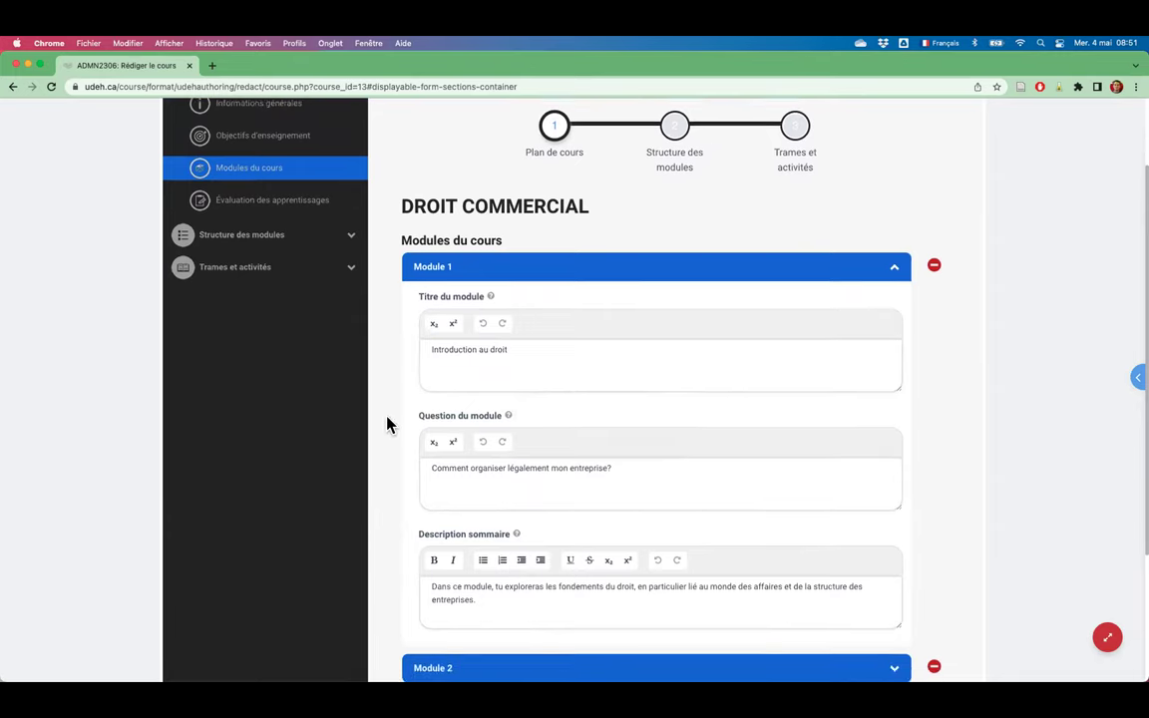
{"action": "scroll", "coordinate": [389, 425], "scroll_direction": "down", "scroll_amount": 1}
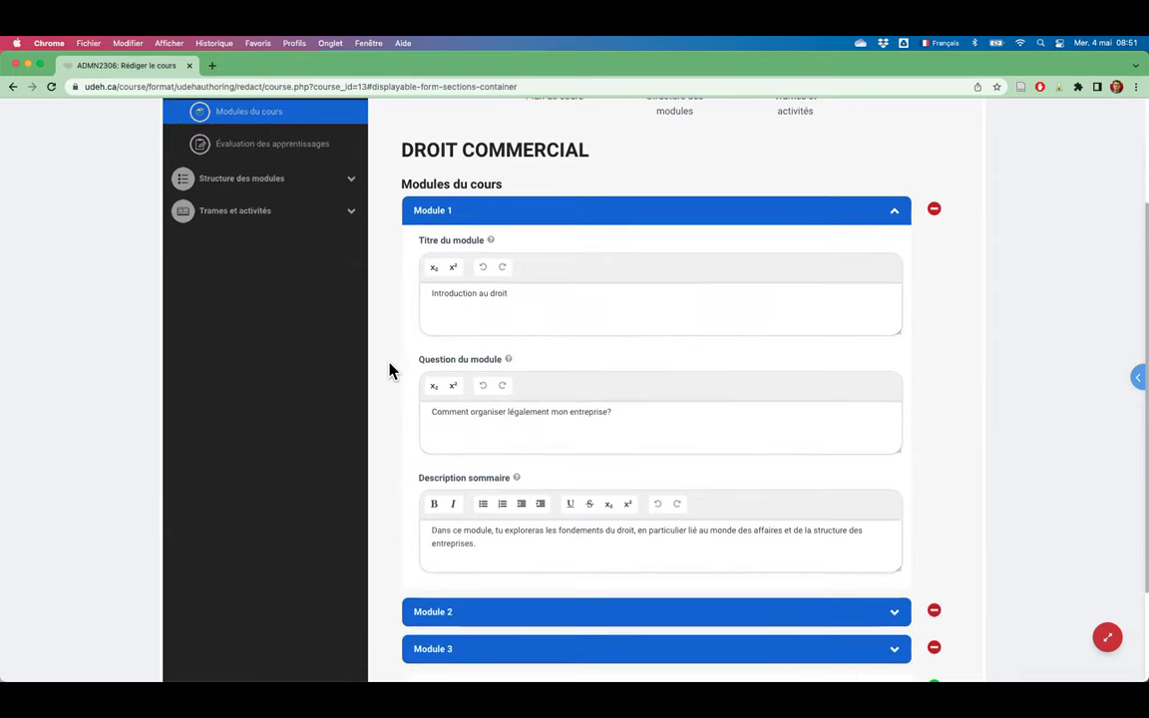
{"action": "scroll", "coordinate": [387, 418], "scroll_direction": "down", "scroll_amount": 1}
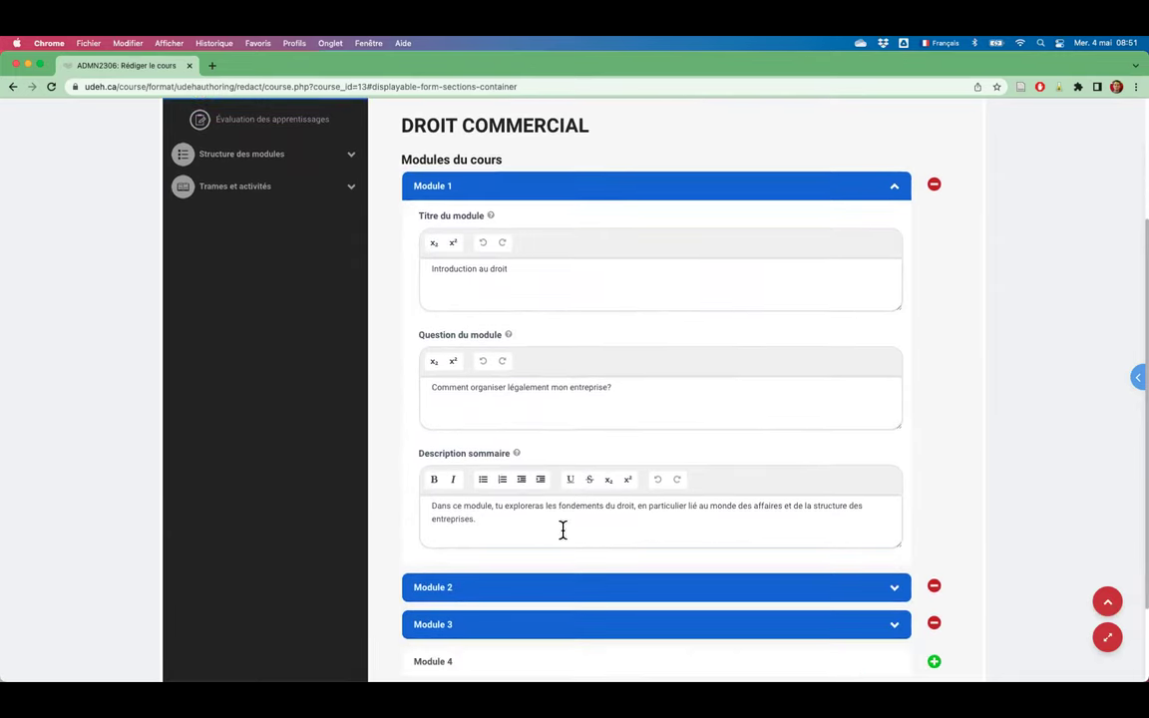
Collapse Module 1, and add an empty Module 4 to view its fields before deleting it again.
{"action": "left_click", "coordinate": [896, 194]}
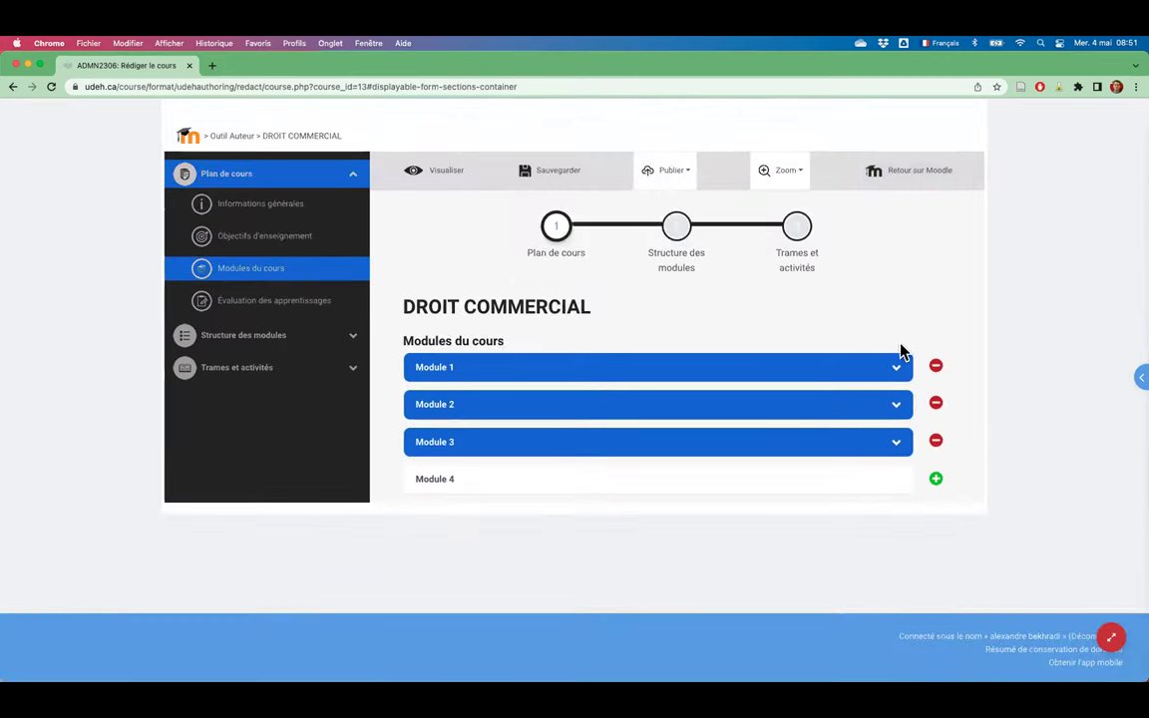
{"action": "left_click", "coordinate": [935, 480]}
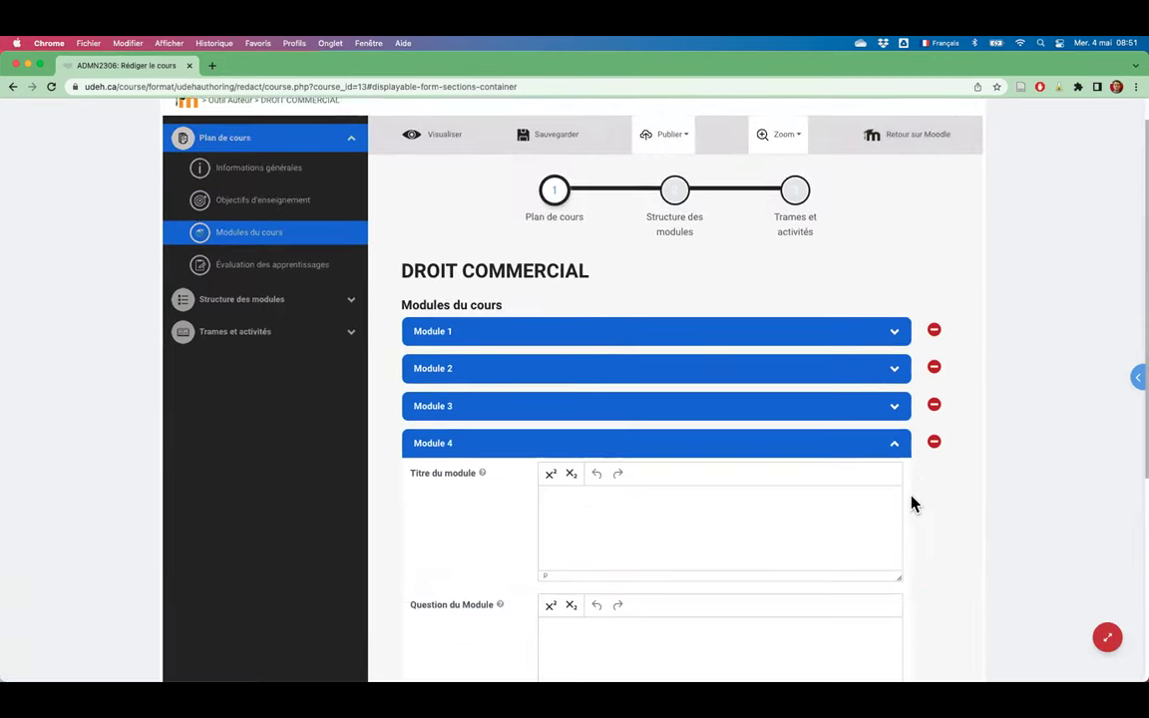
{"action": "scroll", "coordinate": [908, 464], "scroll_direction": "down", "scroll_amount": 5}
{"action": "scroll", "coordinate": [915, 413], "scroll_direction": "up", "scroll_amount": 1}
{"action": "scroll", "coordinate": [927, 349], "scroll_direction": "up", "scroll_amount": 1}
{"action": "left_click", "coordinate": [935, 284]}
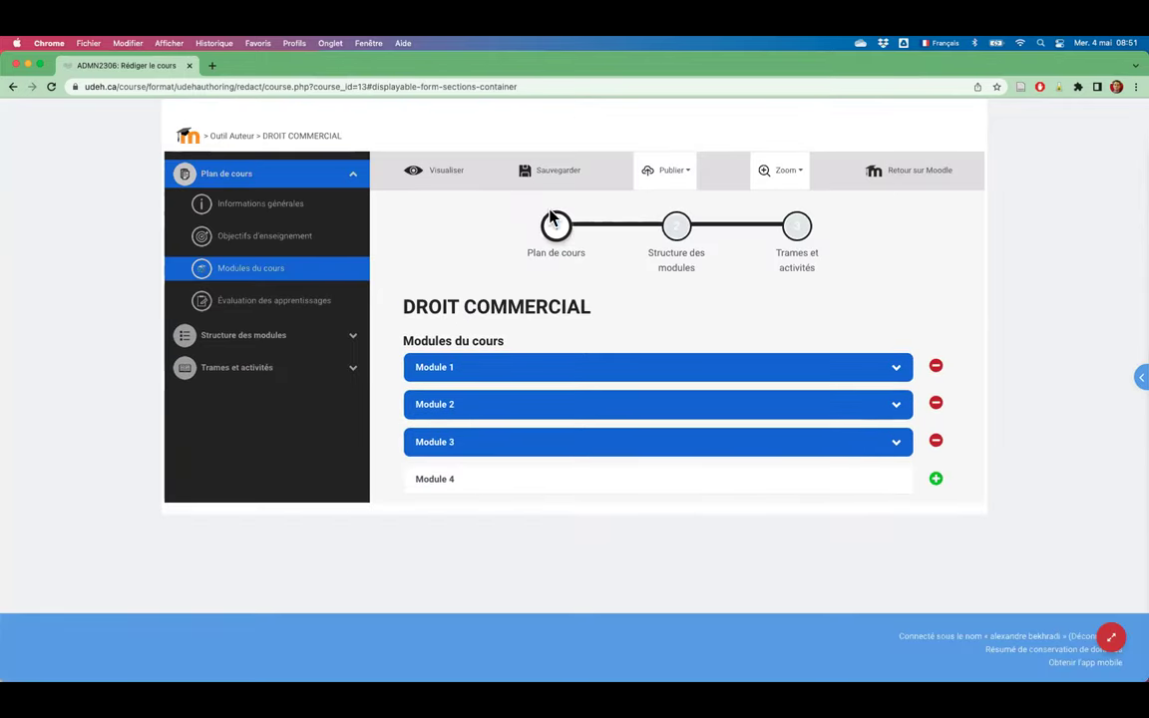
Open Évaluation des apprentissages and examine Evaluation 1's fields, from Titre de l'évaluation through Pondération and the targeted objectives to Module associé.
{"action": "left_click", "coordinate": [239, 310]}
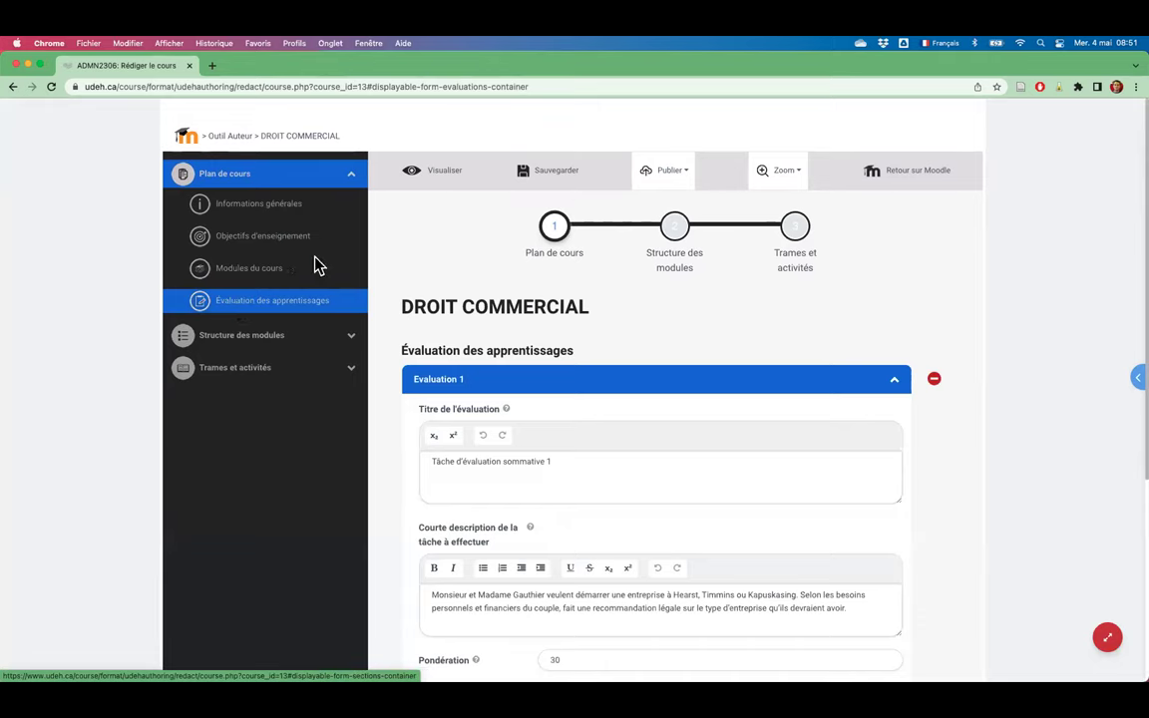
{"action": "scroll", "coordinate": [386, 326], "scroll_direction": "down", "scroll_amount": 3}
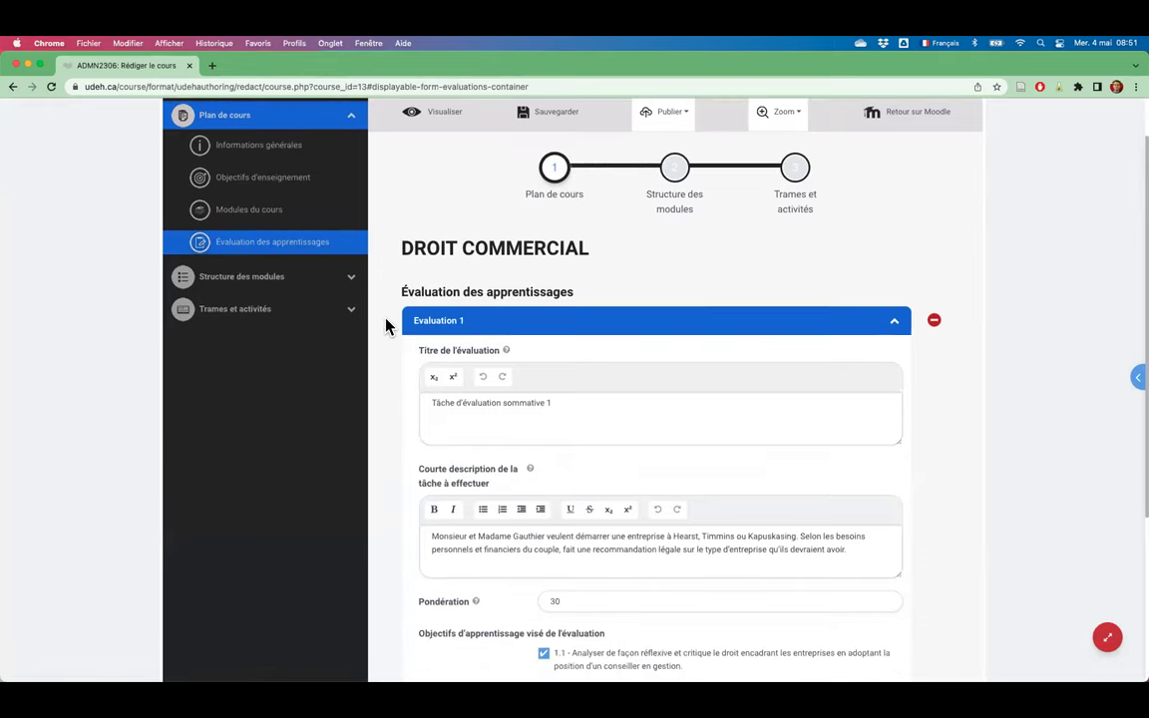
{"action": "scroll", "coordinate": [387, 326], "scroll_direction": "down", "scroll_amount": 1}
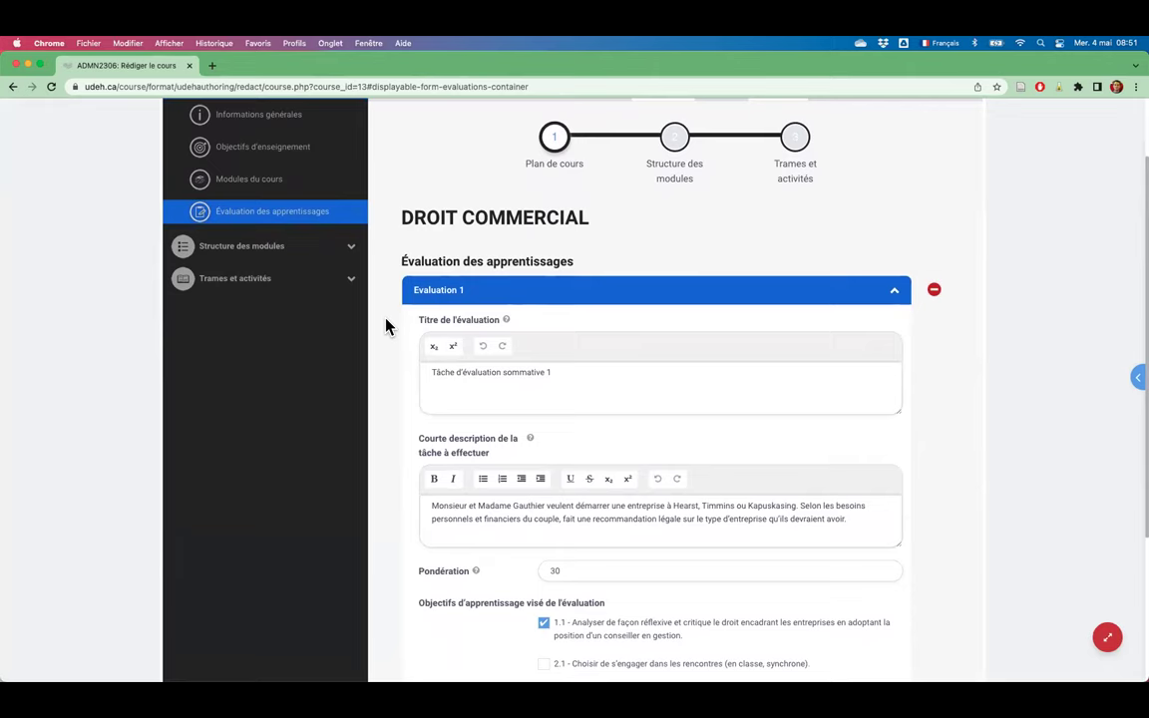
{"action": "scroll", "coordinate": [387, 326], "scroll_direction": "down", "scroll_amount": 3}
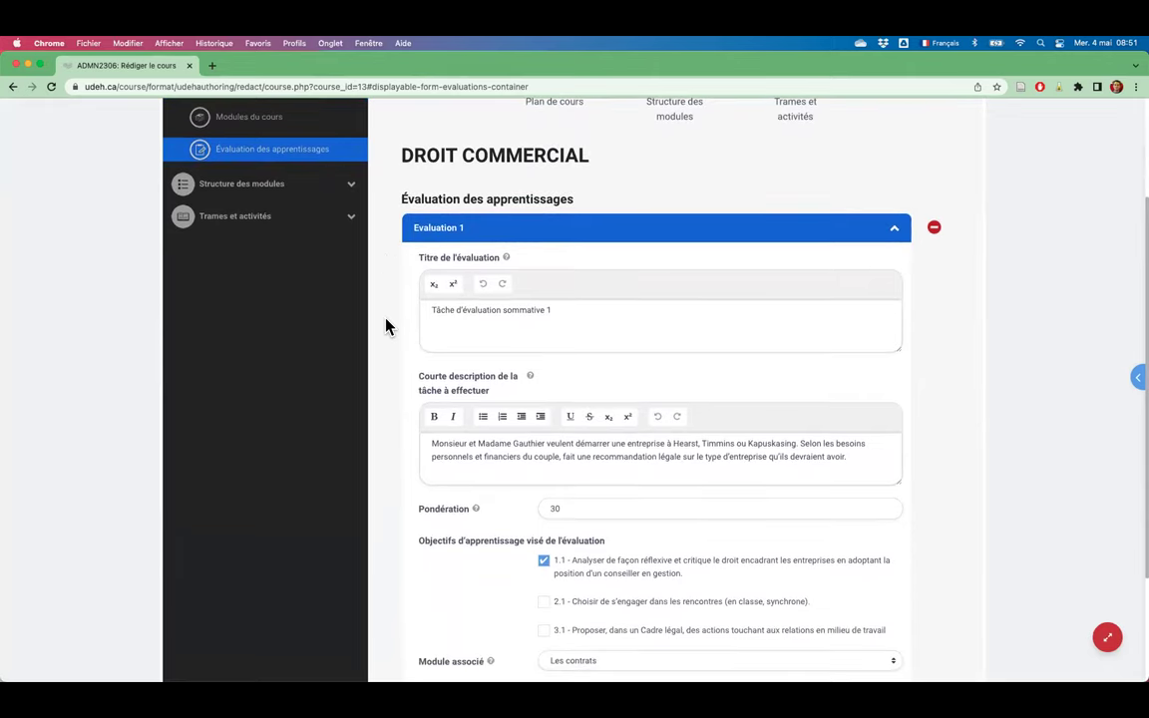
{"action": "scroll", "coordinate": [387, 326], "scroll_direction": "down", "scroll_amount": 2}
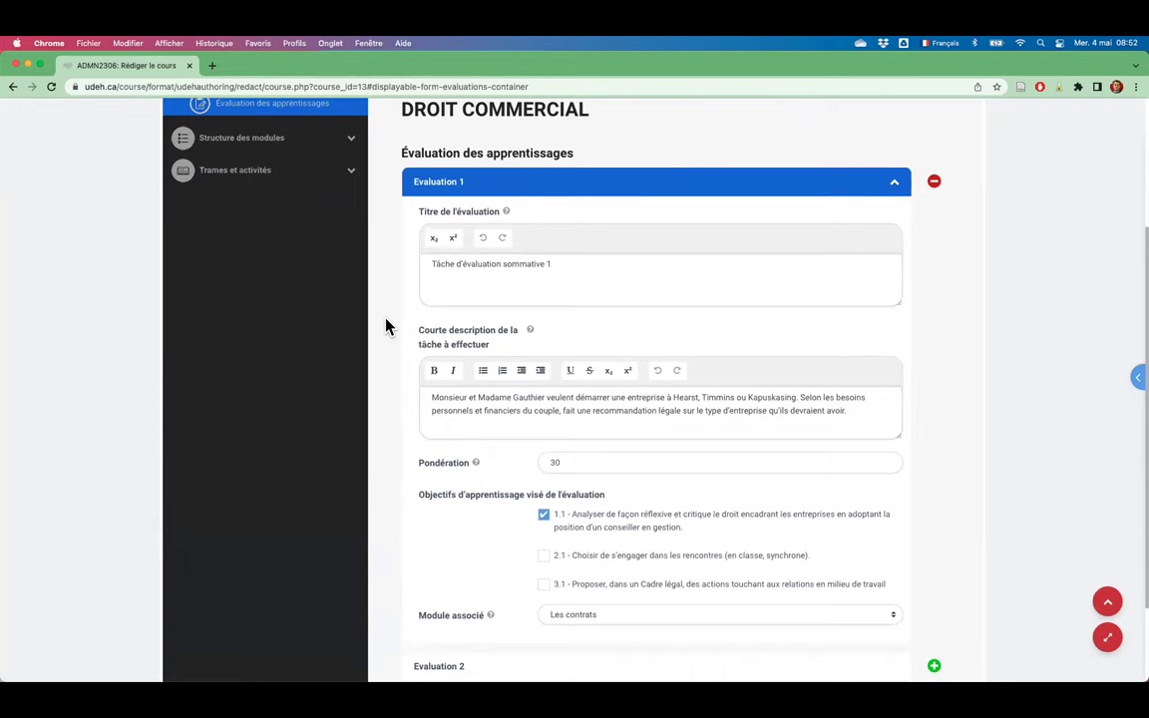
{"action": "scroll", "coordinate": [387, 326], "scroll_direction": "up", "scroll_amount": 4}
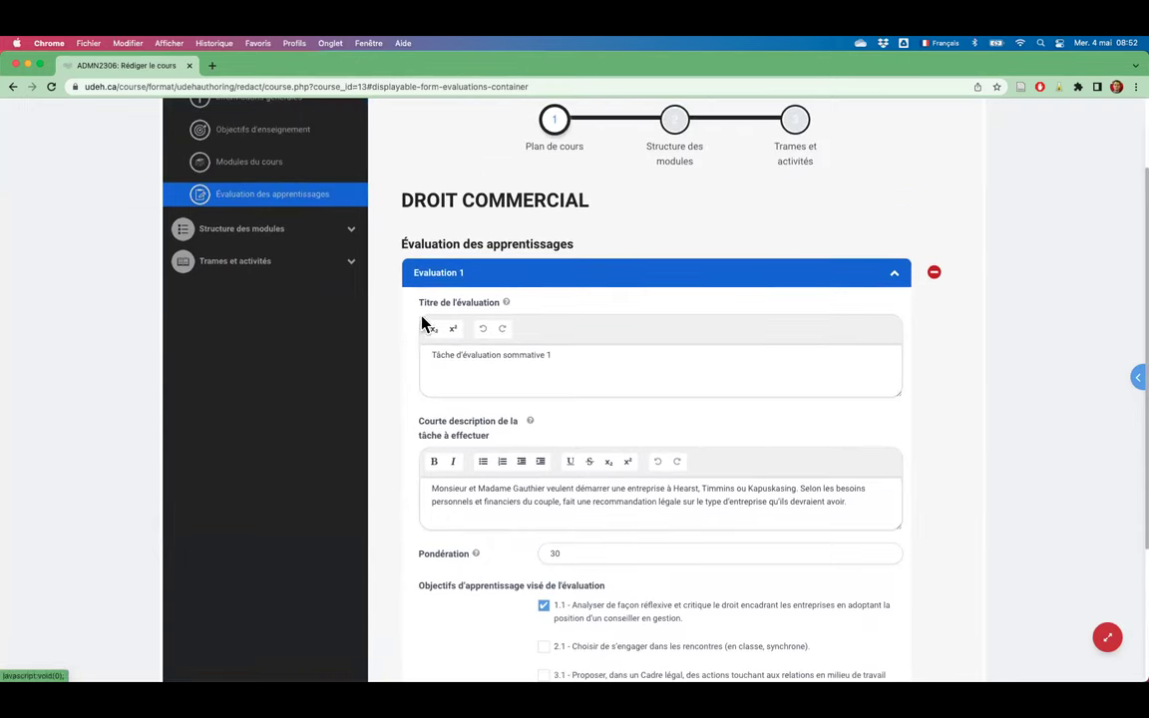
{"action": "scroll", "coordinate": [424, 326], "scroll_direction": "down", "scroll_amount": 4}
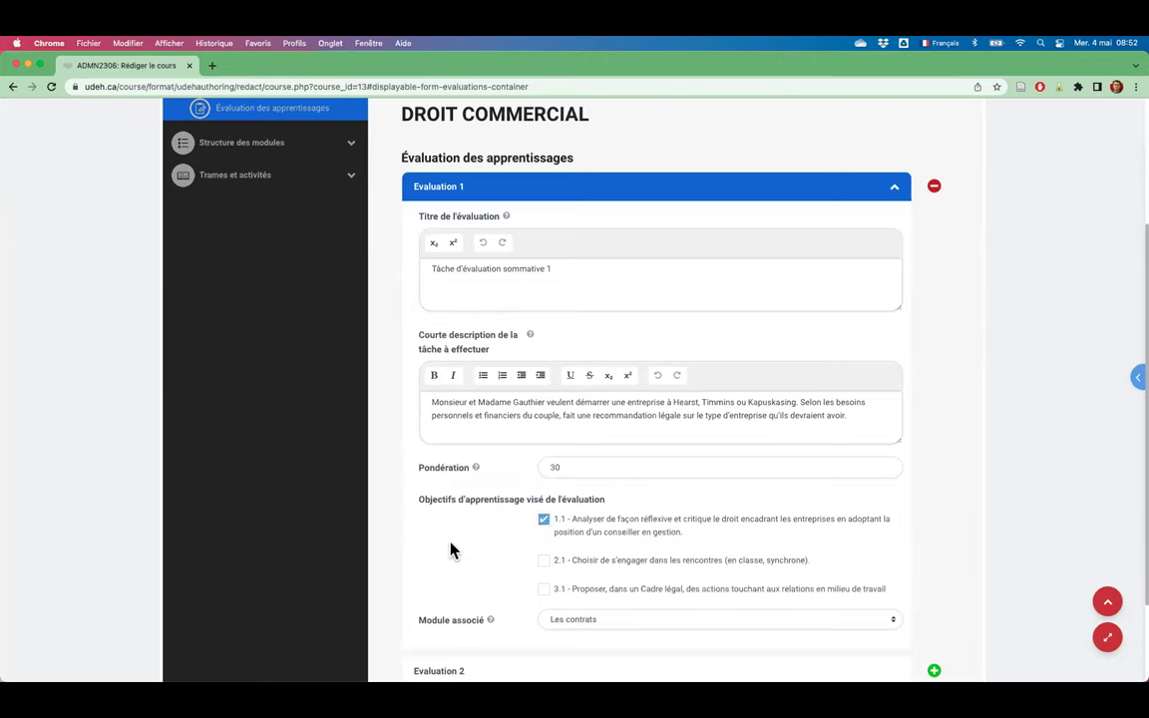
{"action": "scroll", "coordinate": [454, 550], "scroll_direction": "down", "scroll_amount": 3}
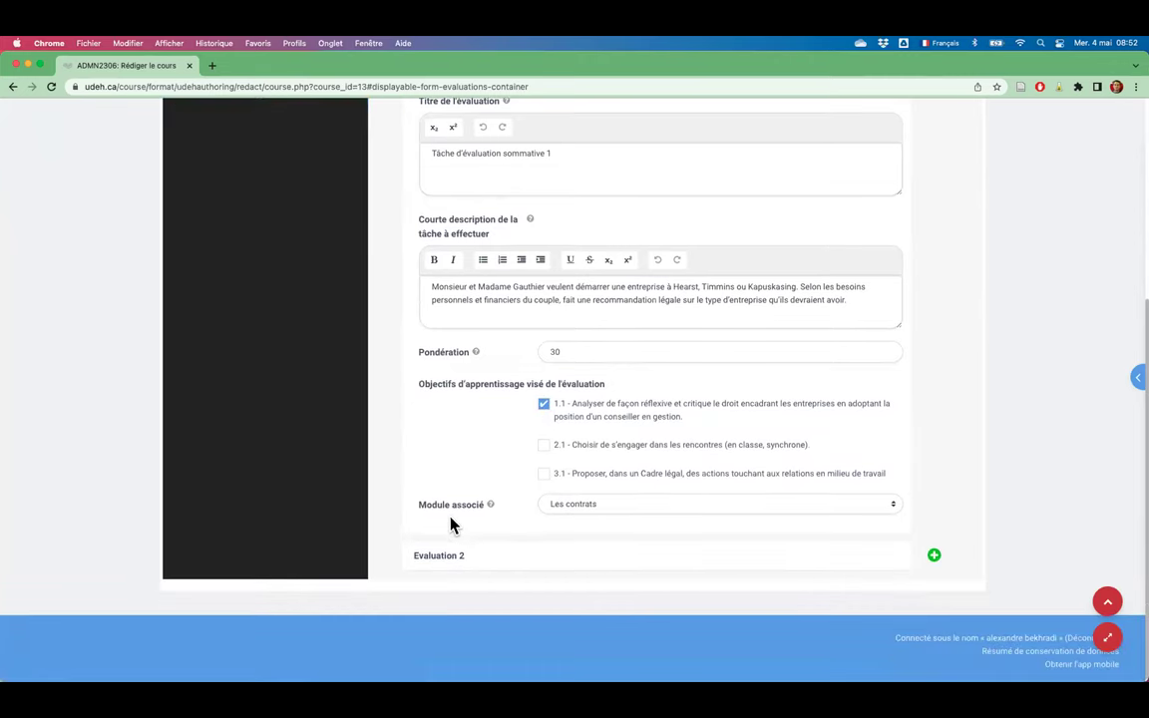
Display the modules available under Module associé for Evaluation 1, leaving the selection on Les contrats.
{"action": "scroll", "coordinate": [621, 507], "scroll_direction": "up", "scroll_amount": 2}
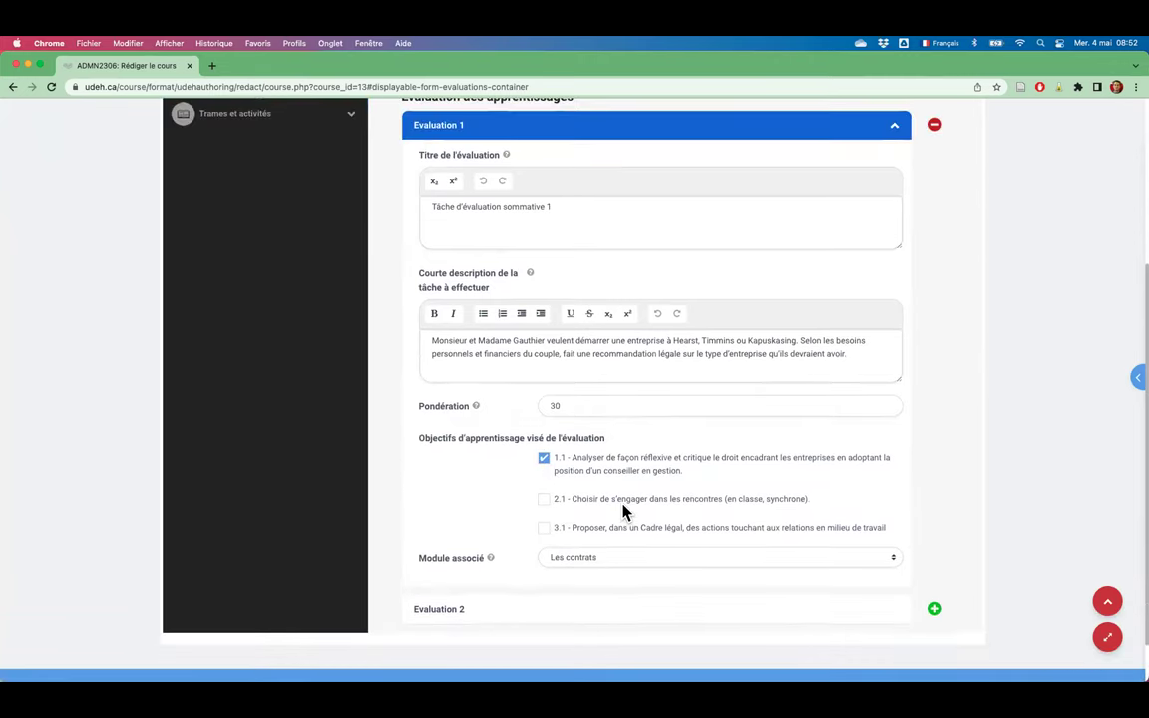
{"action": "left_click", "coordinate": [725, 565]}
{"action": "left_click", "coordinate": [459, 498]}
{"action": "scroll", "coordinate": [461, 489], "scroll_direction": "up", "scroll_amount": 2}
{"action": "scroll", "coordinate": [462, 489], "scroll_direction": "up", "scroll_amount": 1}
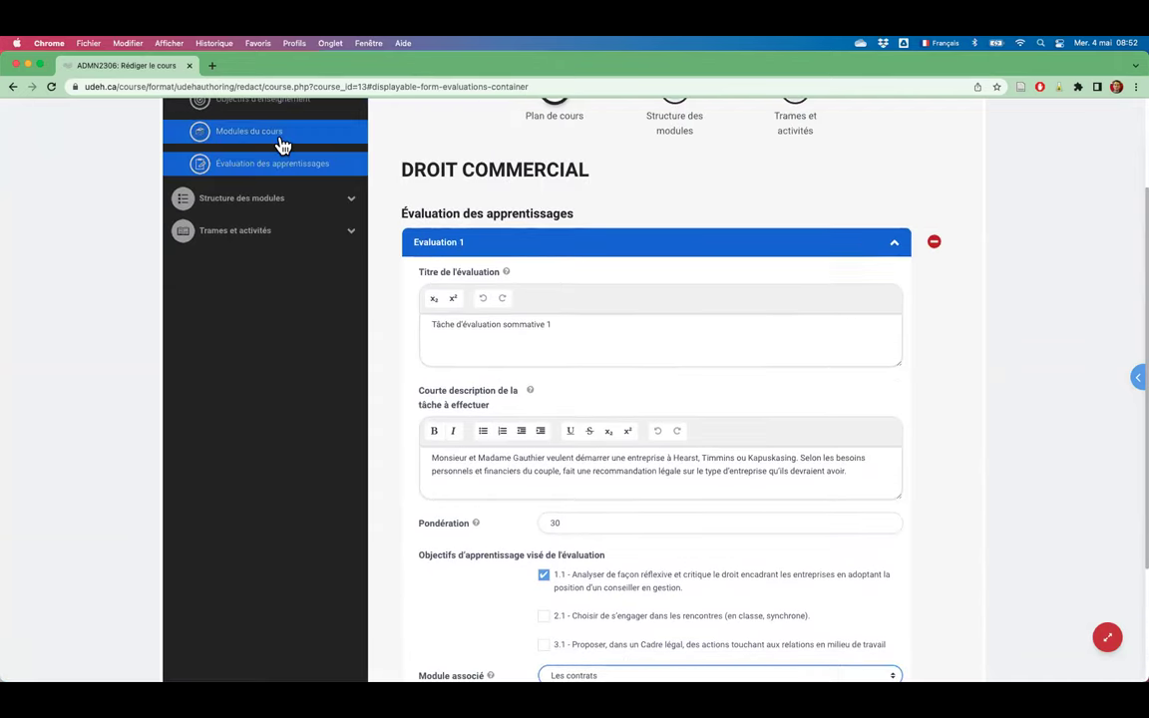
{"action": "scroll", "coordinate": [503, 377], "scroll_direction": "down", "scroll_amount": 2}
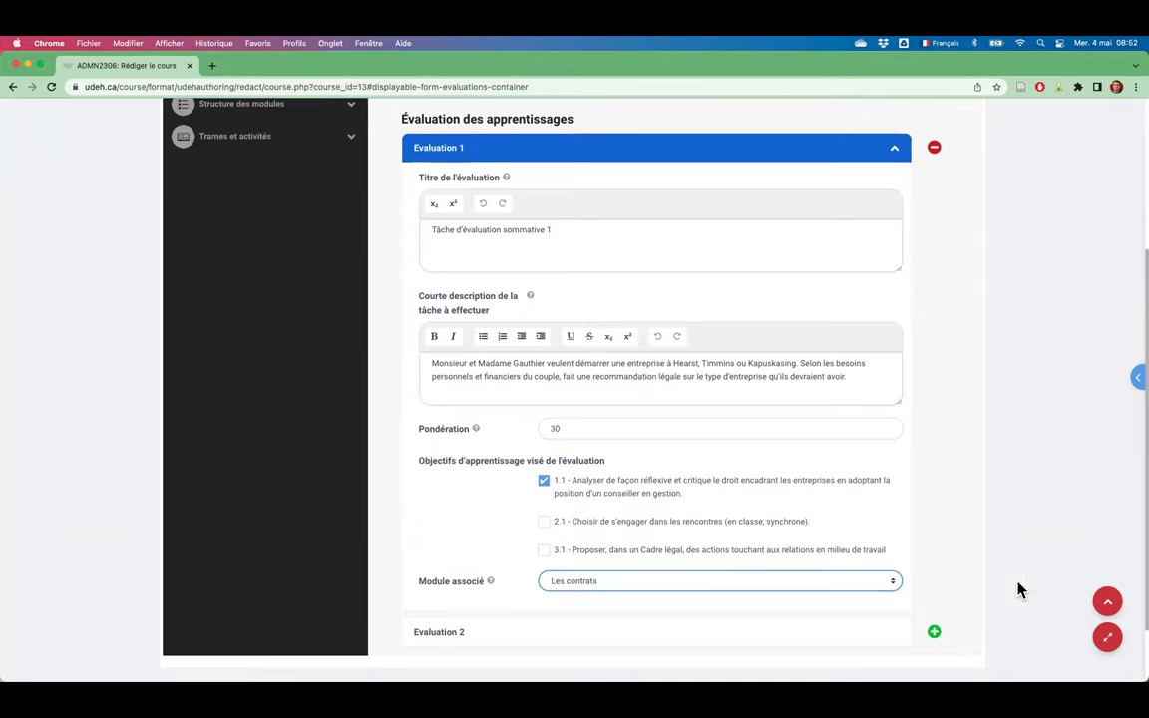
Add an empty Evaluation 2 to view its fields, and delete it again.
{"action": "left_click", "coordinate": [935, 634]}
{"action": "scroll", "coordinate": [959, 587], "scroll_direction": "up", "scroll_amount": 1}
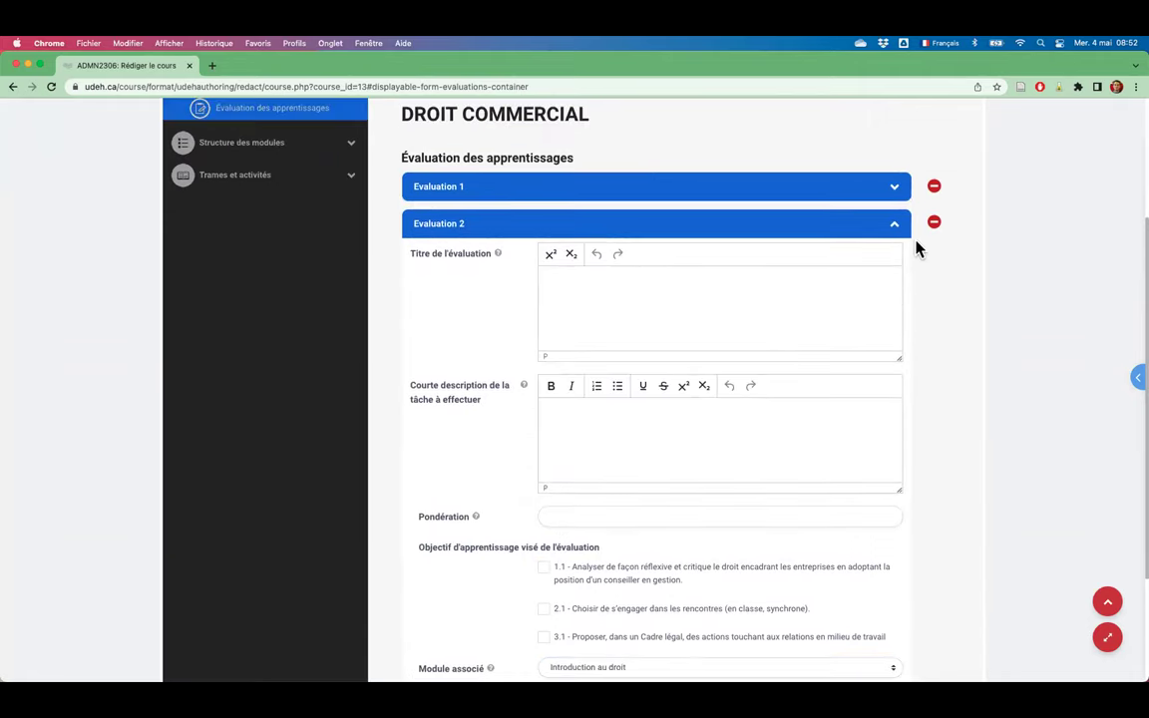
{"action": "left_click", "coordinate": [933, 224]}
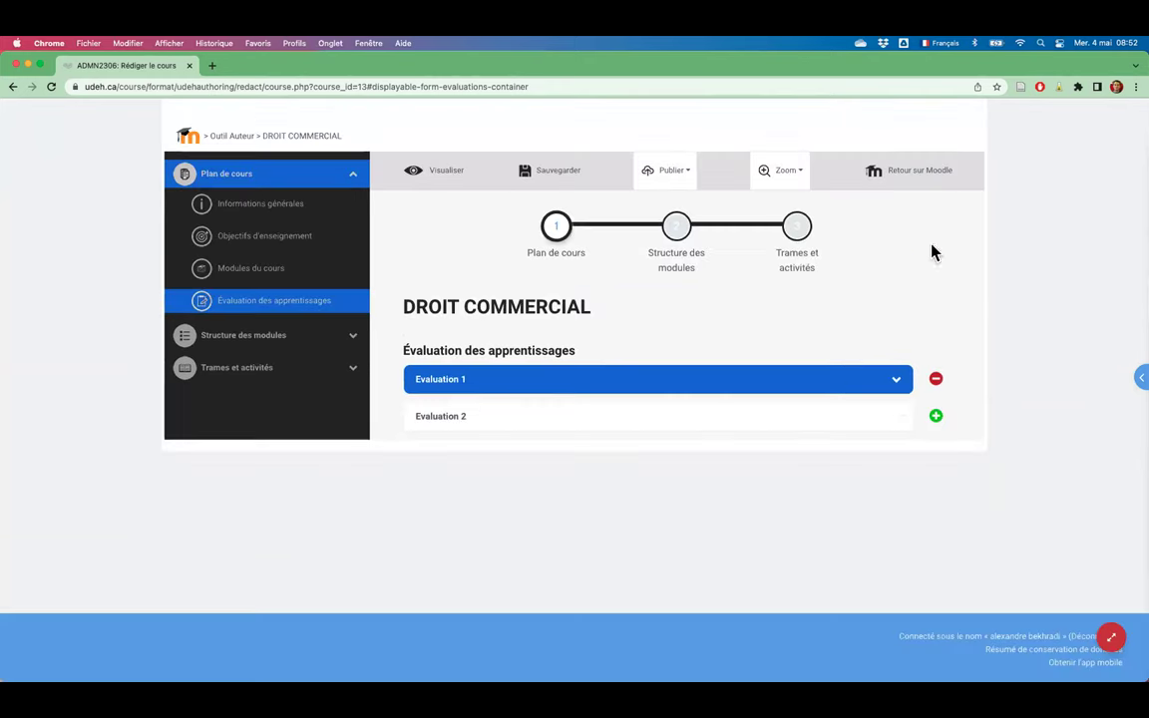
Expand Evaluation 1 again and review its fields from Titre de l'évaluation to Module associé.
{"action": "left_click", "coordinate": [895, 384]}
{"action": "scroll", "coordinate": [937, 423], "scroll_direction": "down", "scroll_amount": 4}
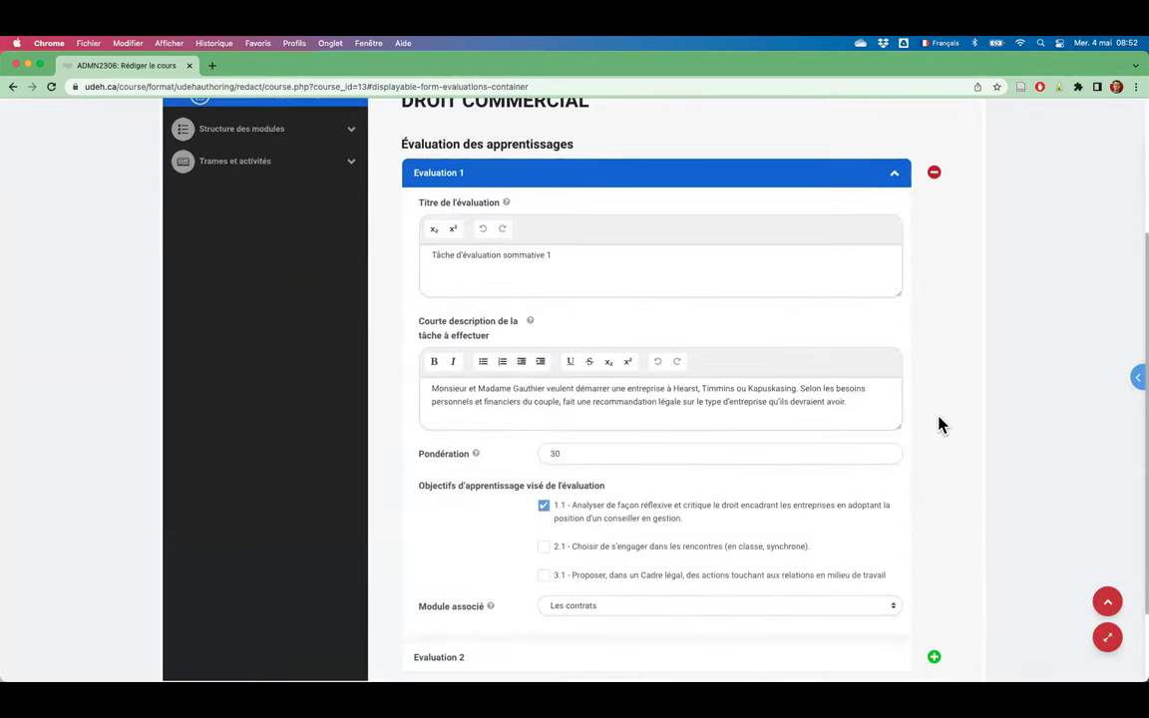
{"action": "scroll", "coordinate": [938, 424], "scroll_direction": "up", "scroll_amount": 2}
{"action": "scroll", "coordinate": [938, 424], "scroll_direction": "up", "scroll_amount": 2}
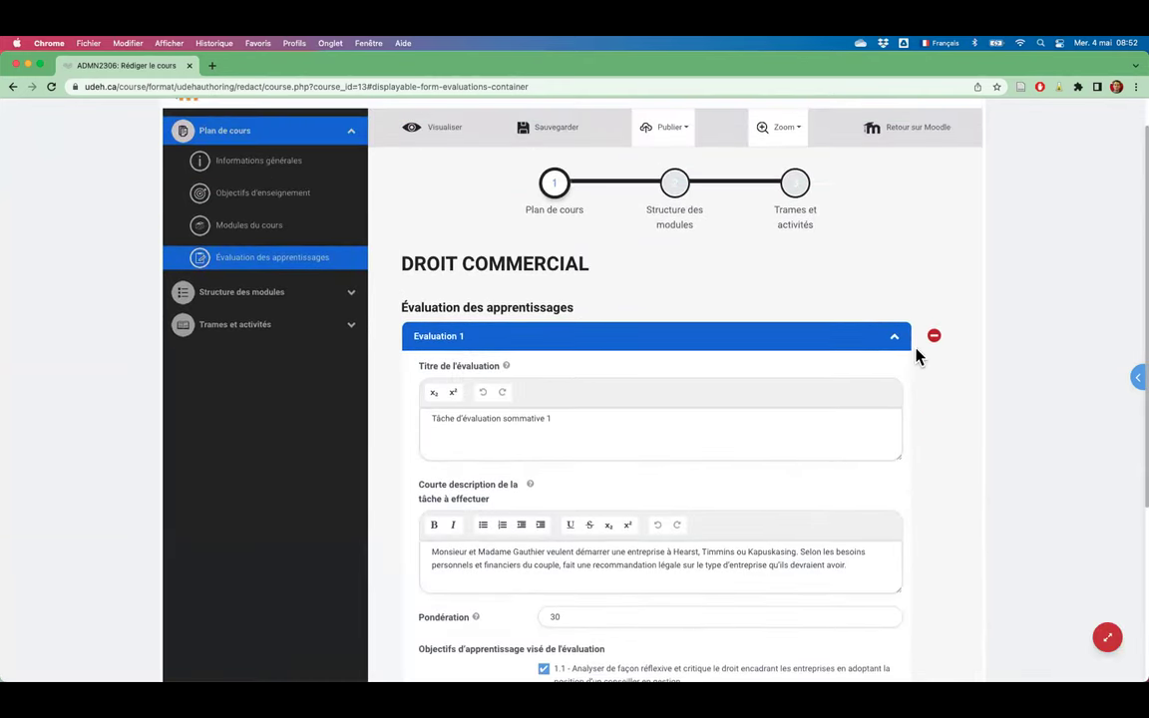
{"action": "scroll", "coordinate": [417, 248], "scroll_direction": "up", "scroll_amount": 1}
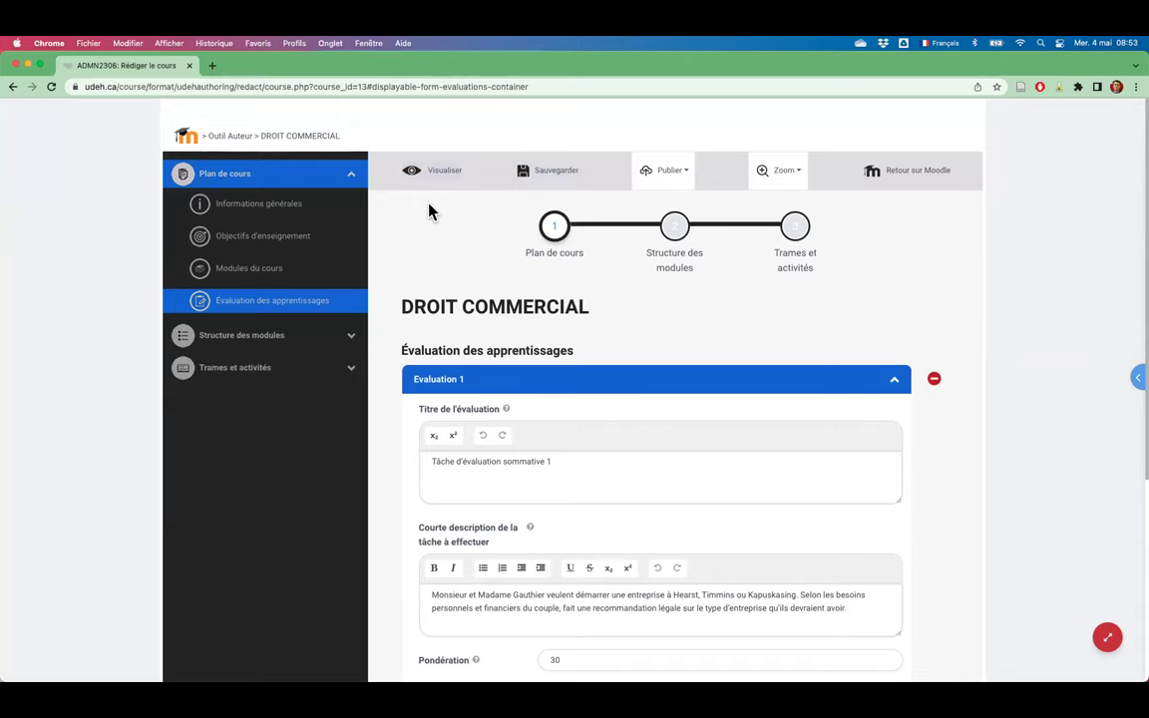
Publish the plan de cours, then open the downloaded syllabus (6).pdf and review its pages through Informations supplémentaires.
{"action": "left_click", "coordinate": [690, 178]}
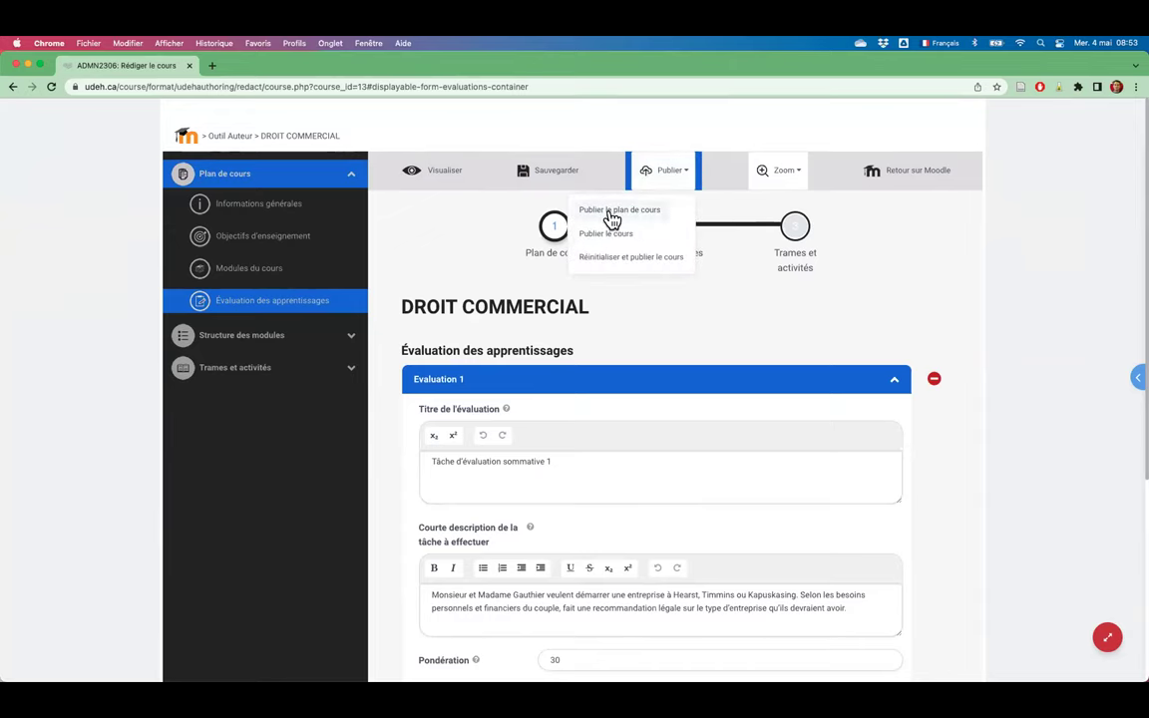
{"action": "left_click", "coordinate": [610, 214]}
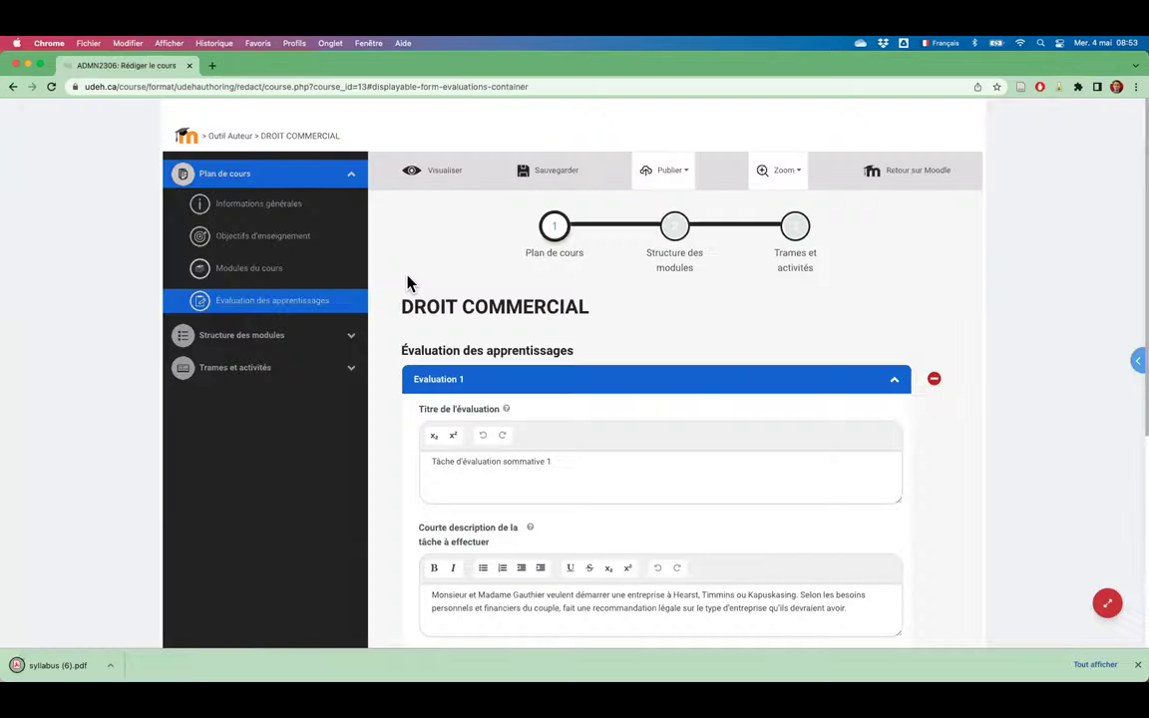
{"action": "left_click", "coordinate": [55, 665]}
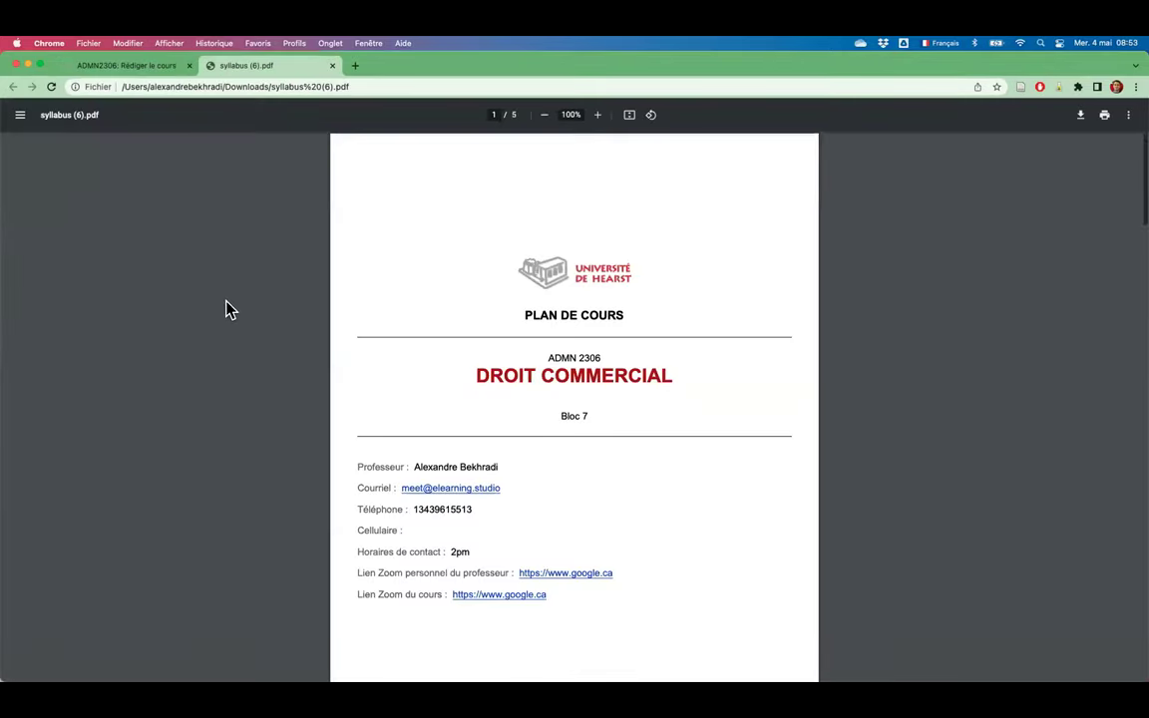
{"action": "scroll", "coordinate": [225, 310], "scroll_direction": "down", "scroll_amount": 5}
{"action": "scroll", "coordinate": [226, 310], "scroll_direction": "down", "scroll_amount": 15}
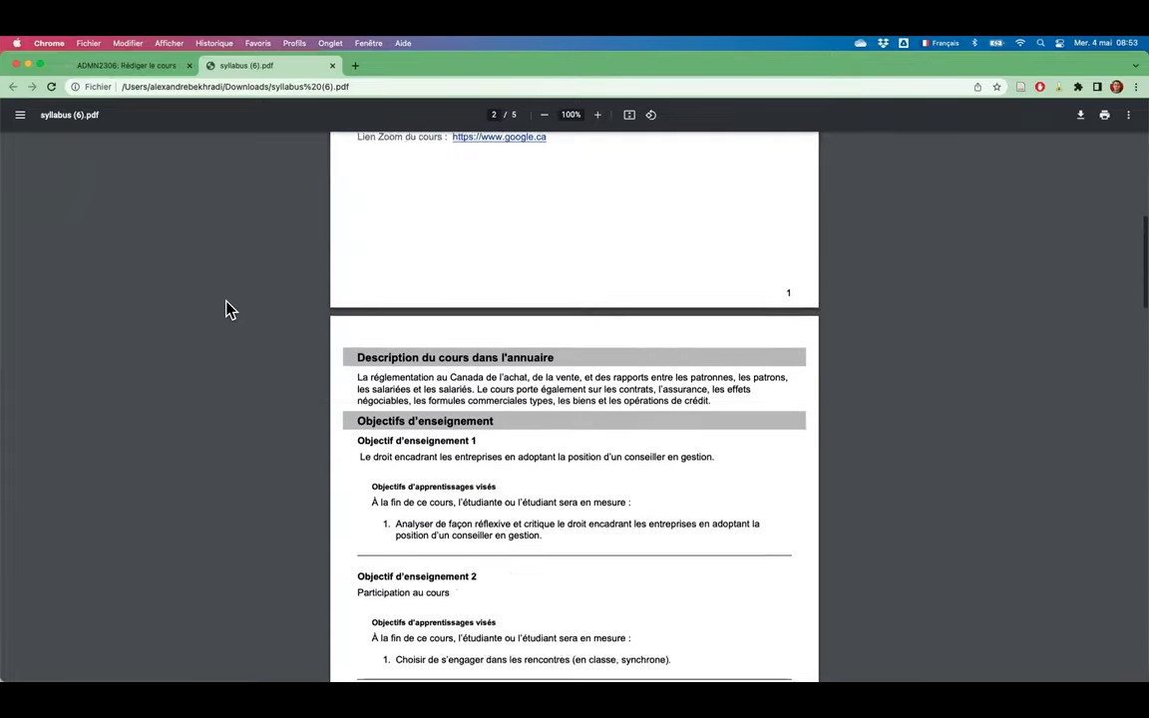
{"action": "scroll", "coordinate": [225, 310], "scroll_direction": "down", "scroll_amount": 13}
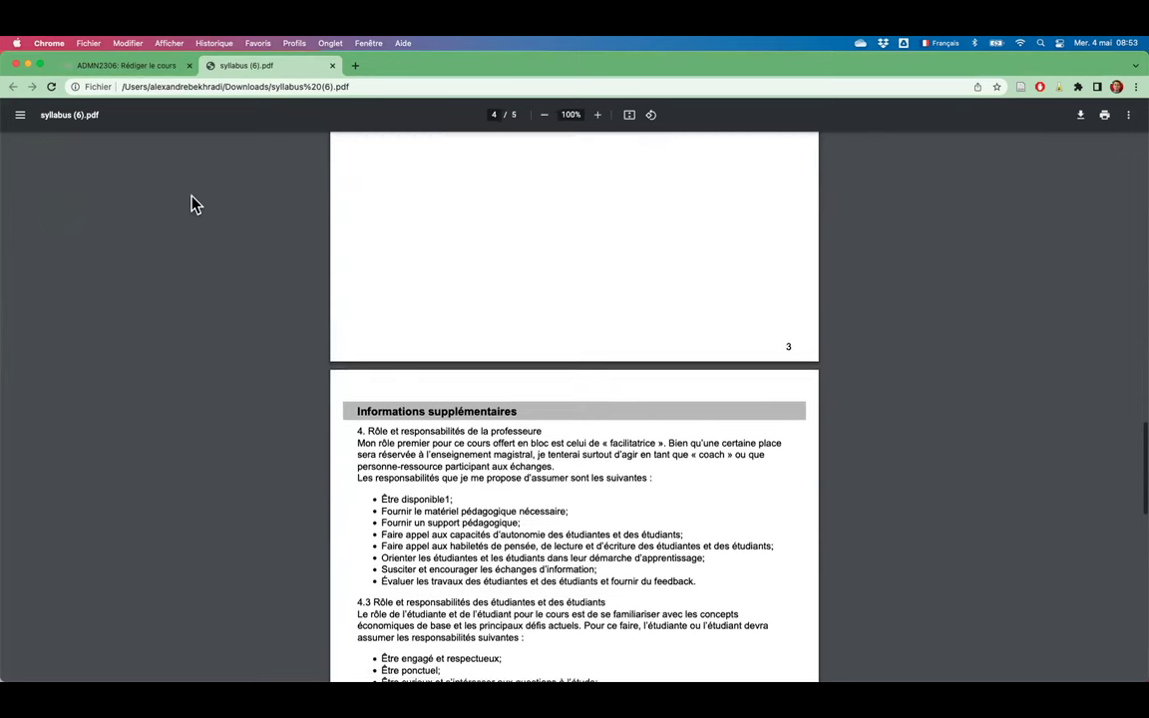
Return to the course authoring page, collapse Plan de cours, and open Module 1 under Structure des modules.
{"action": "left_click", "coordinate": [155, 69]}
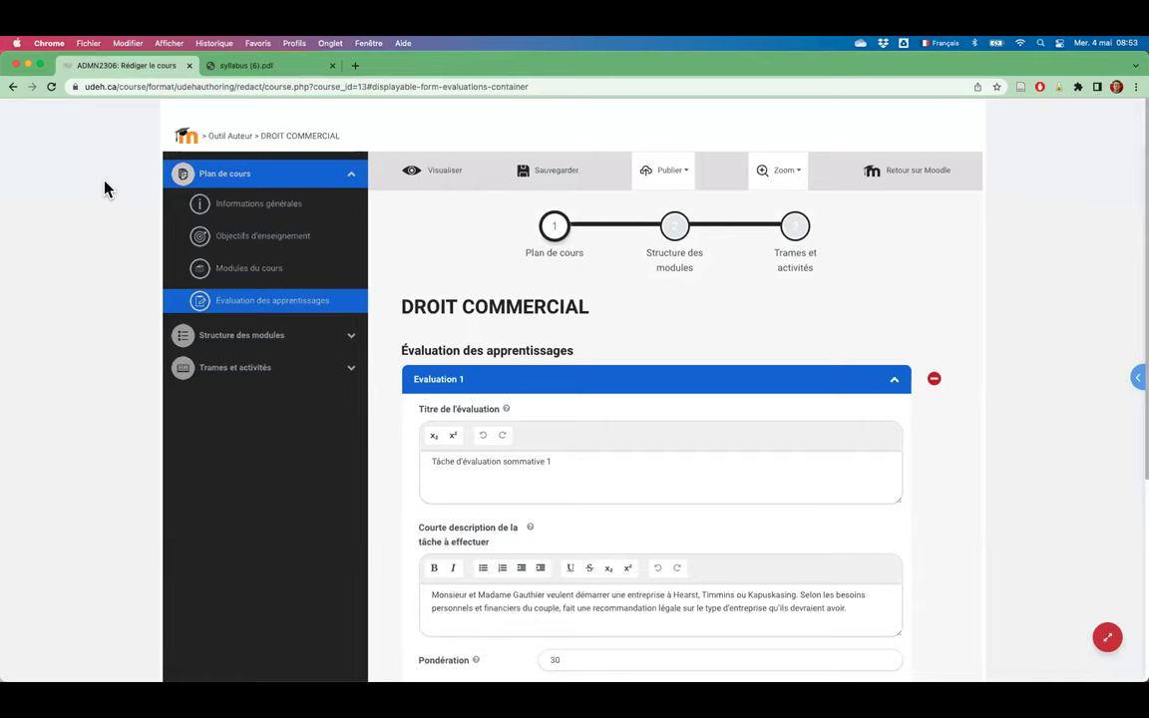
{"action": "left_click", "coordinate": [355, 180]}
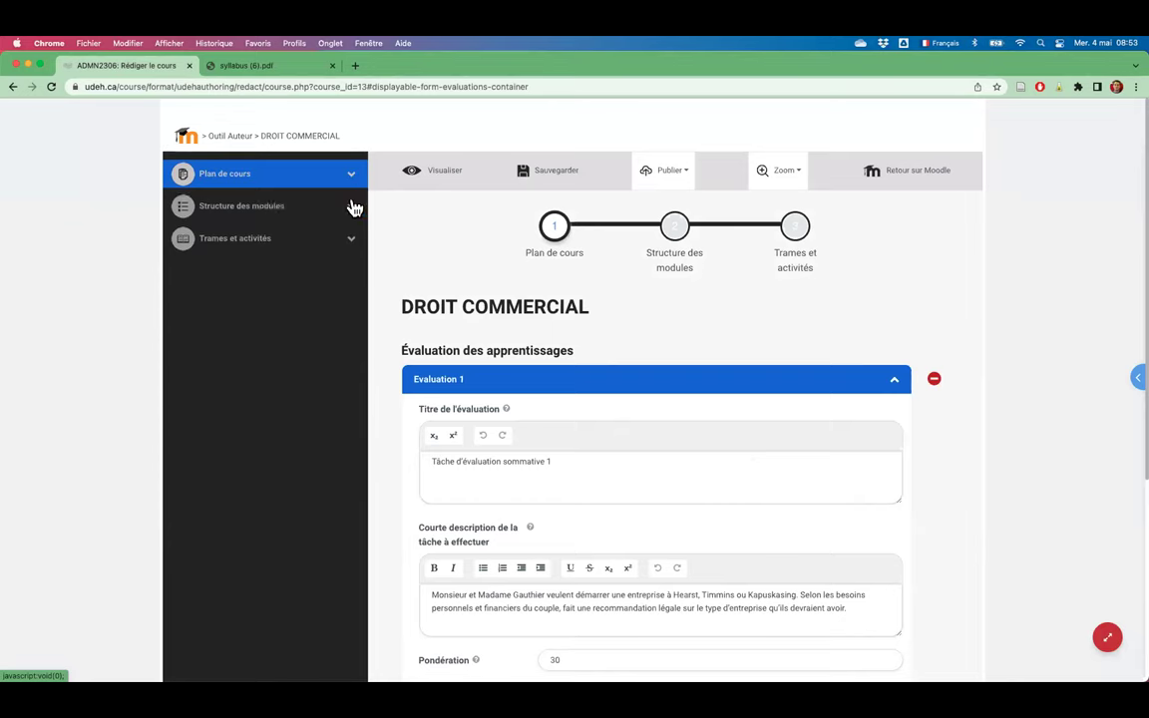
{"action": "left_click", "coordinate": [353, 210]}
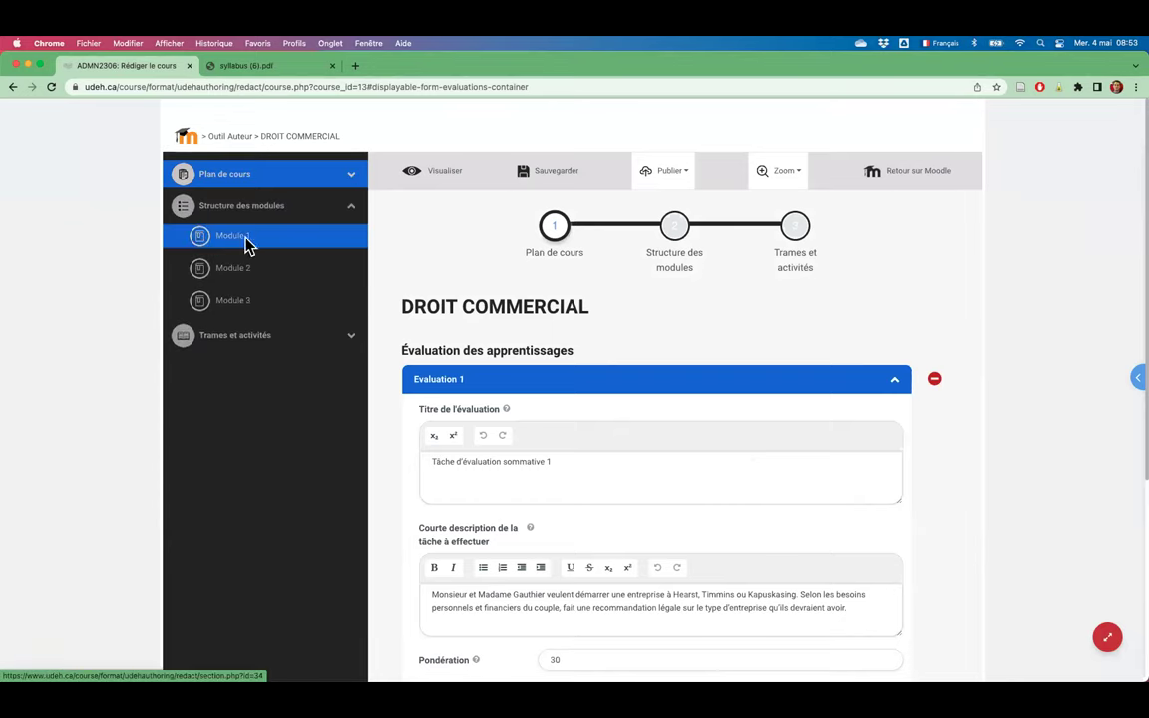
{"action": "left_click", "coordinate": [245, 237]}
{"action": "left_click", "coordinate": [588, 288]}
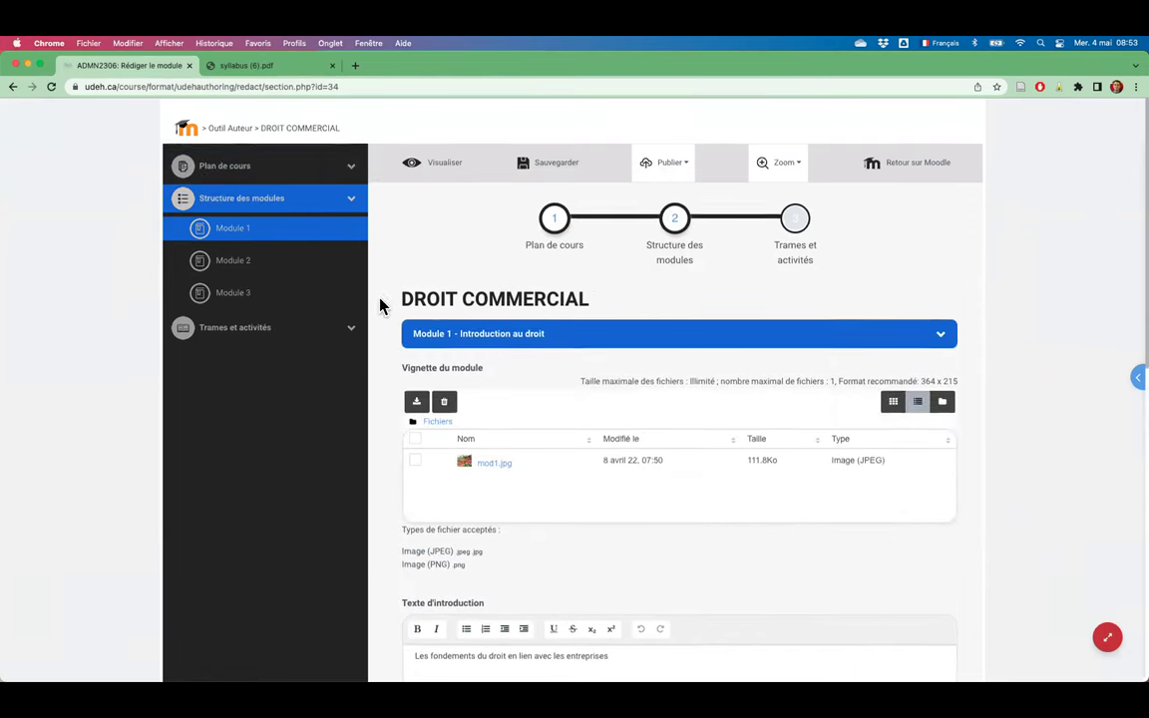
Examine Module 1's vignette, introduction text, introduction file and Trames du module, highlighting the title text of Trame 1.1.
{"action": "scroll", "coordinate": [379, 305], "scroll_direction": "down", "scroll_amount": 1}
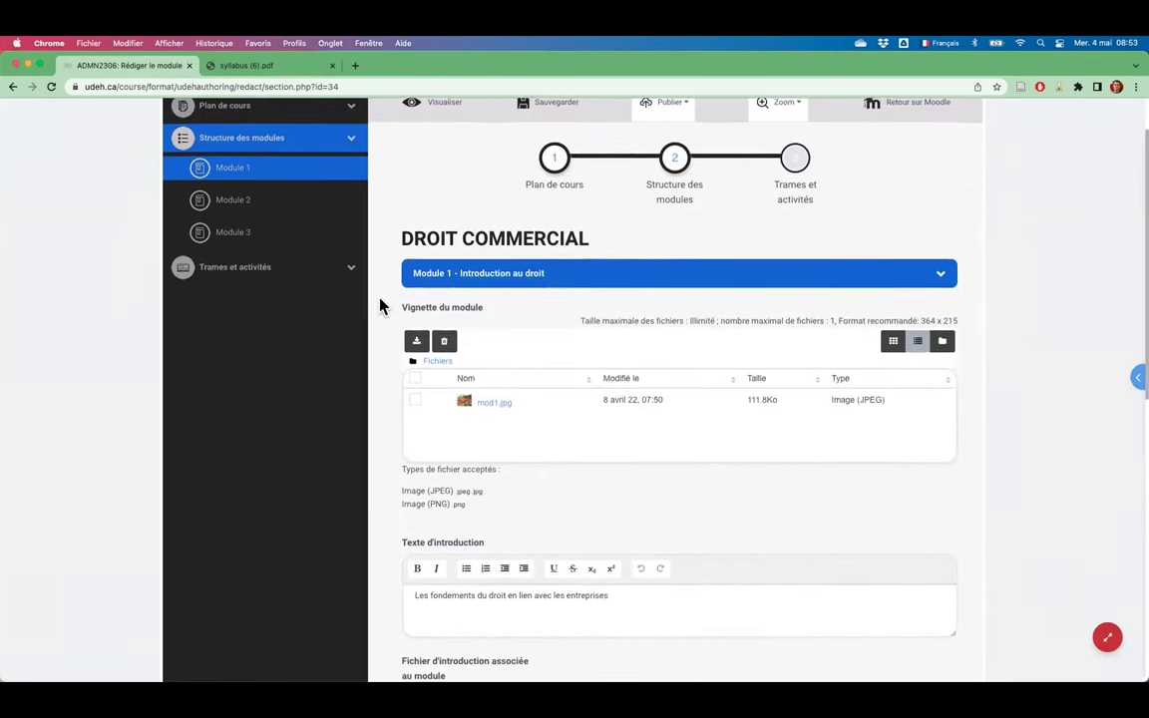
{"action": "scroll", "coordinate": [379, 305], "scroll_direction": "down", "scroll_amount": 2}
{"action": "scroll", "coordinate": [378, 306], "scroll_direction": "down", "scroll_amount": 3}
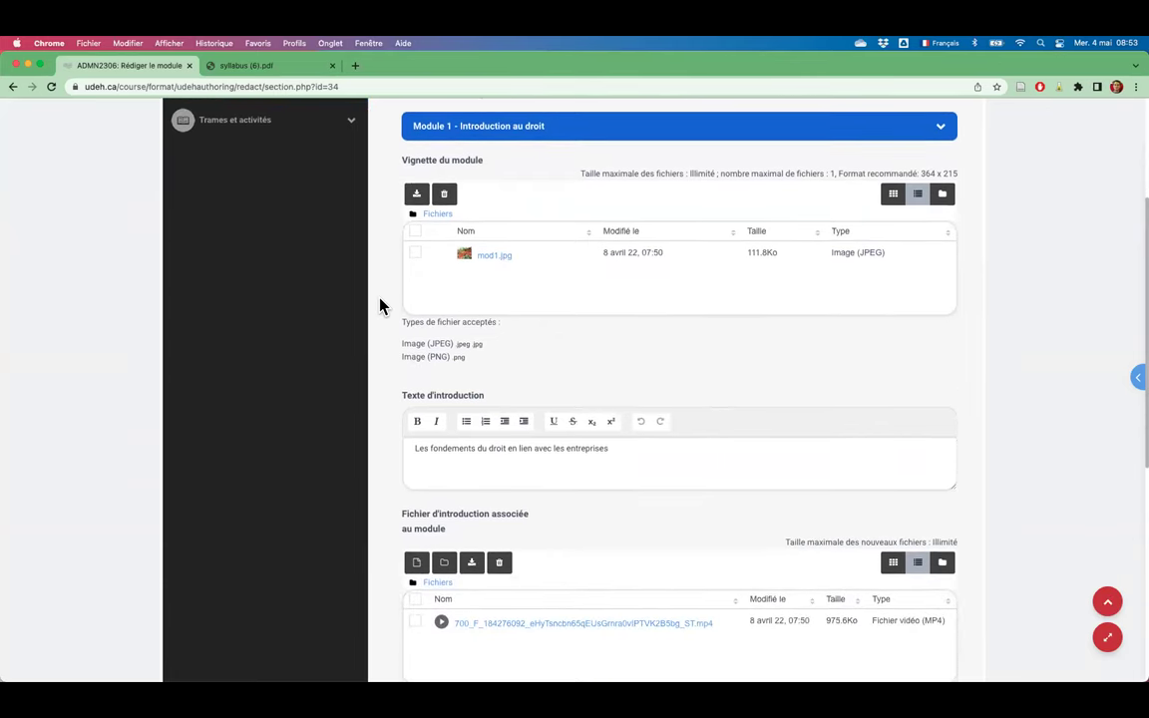
{"action": "scroll", "coordinate": [379, 305], "scroll_direction": "down", "scroll_amount": 3}
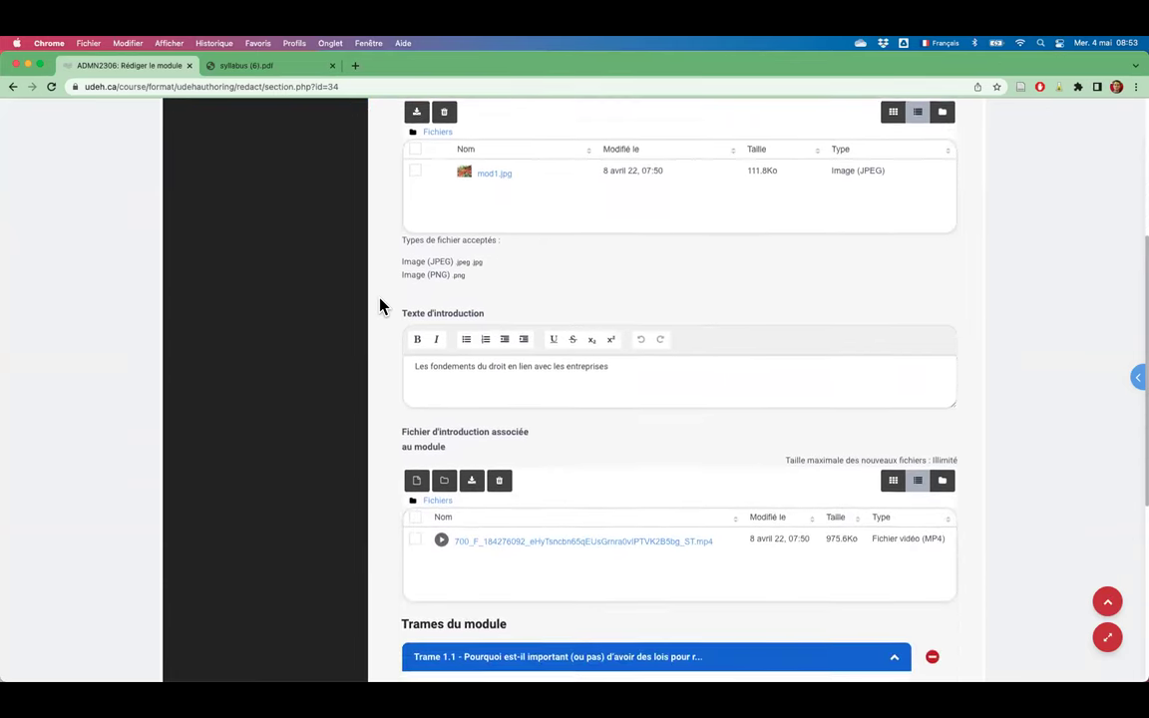
{"action": "scroll", "coordinate": [377, 320], "scroll_direction": "down", "scroll_amount": 2}
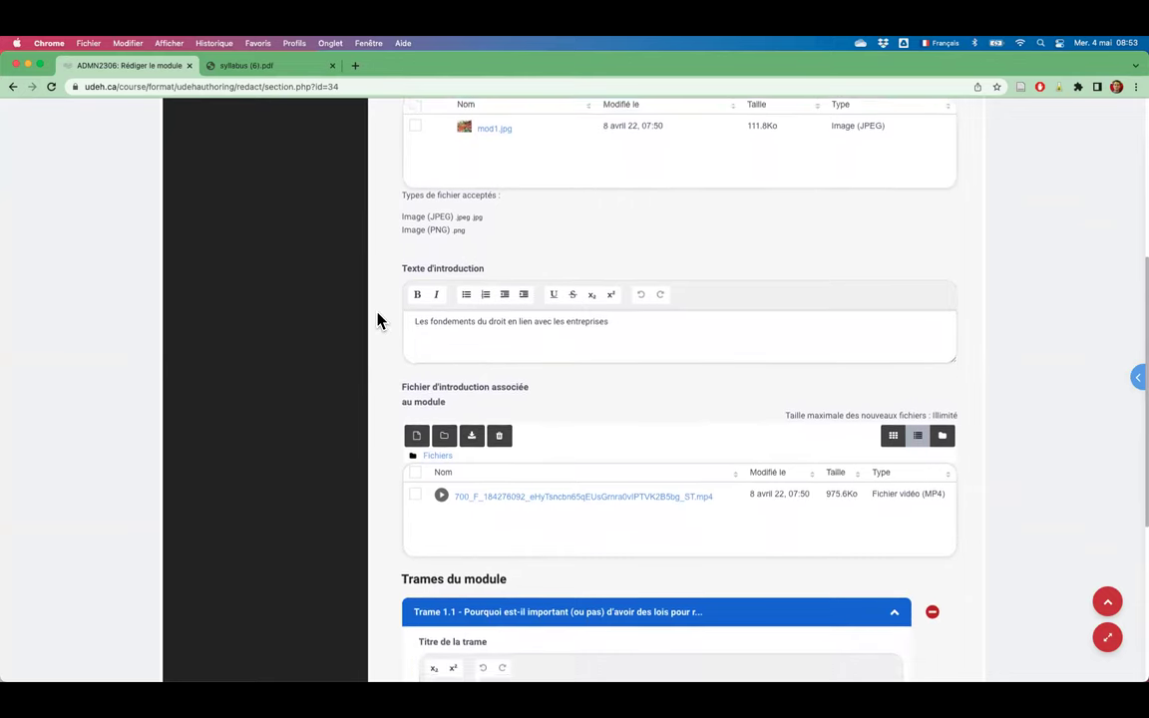
{"action": "scroll", "coordinate": [377, 320], "scroll_direction": "down", "scroll_amount": 2}
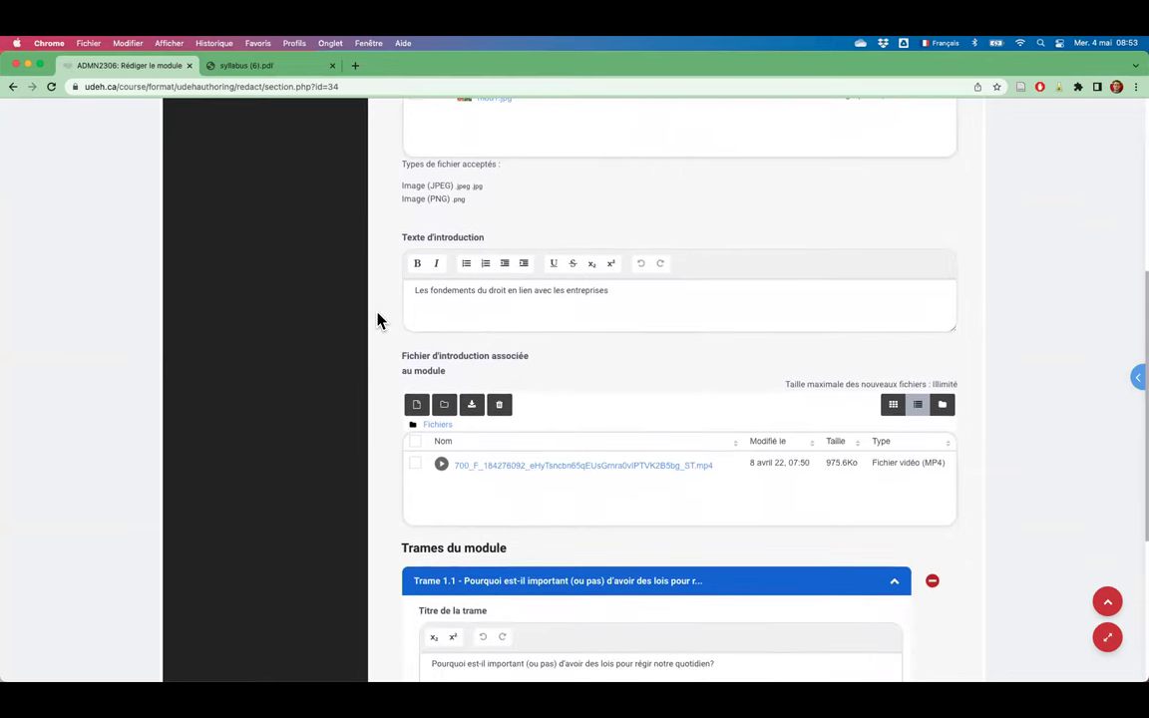
{"action": "scroll", "coordinate": [377, 320], "scroll_direction": "down", "scroll_amount": 2}
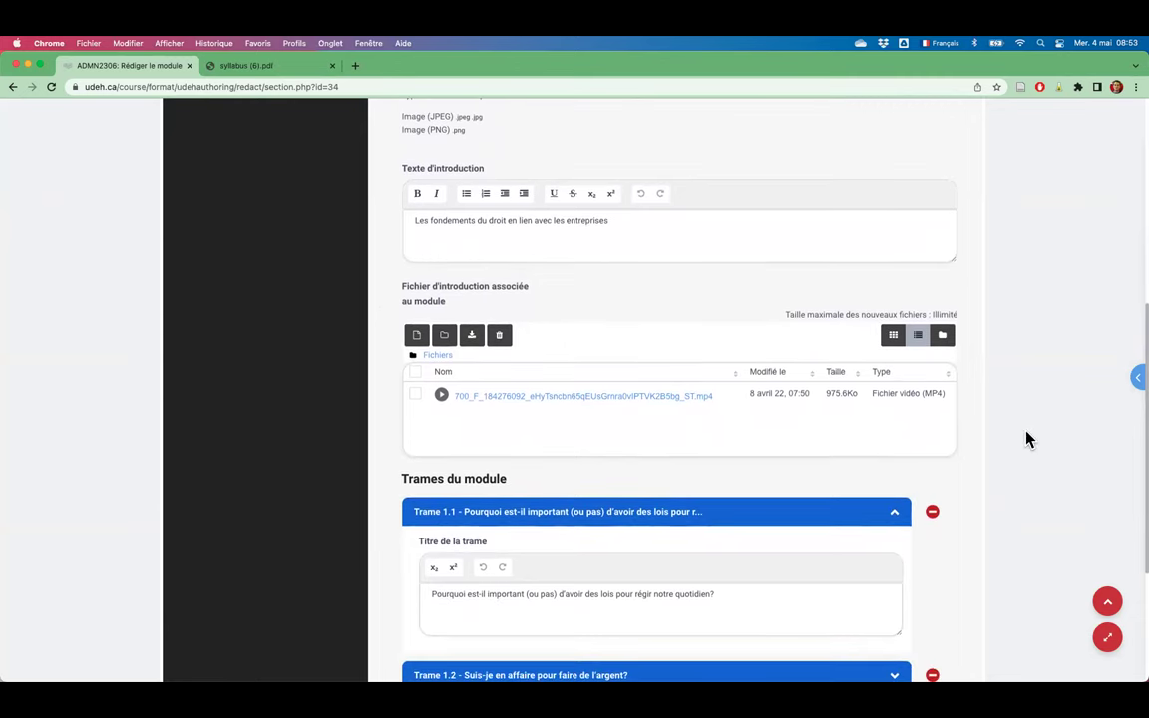
{"action": "scroll", "coordinate": [1024, 442], "scroll_direction": "down", "scroll_amount": 2}
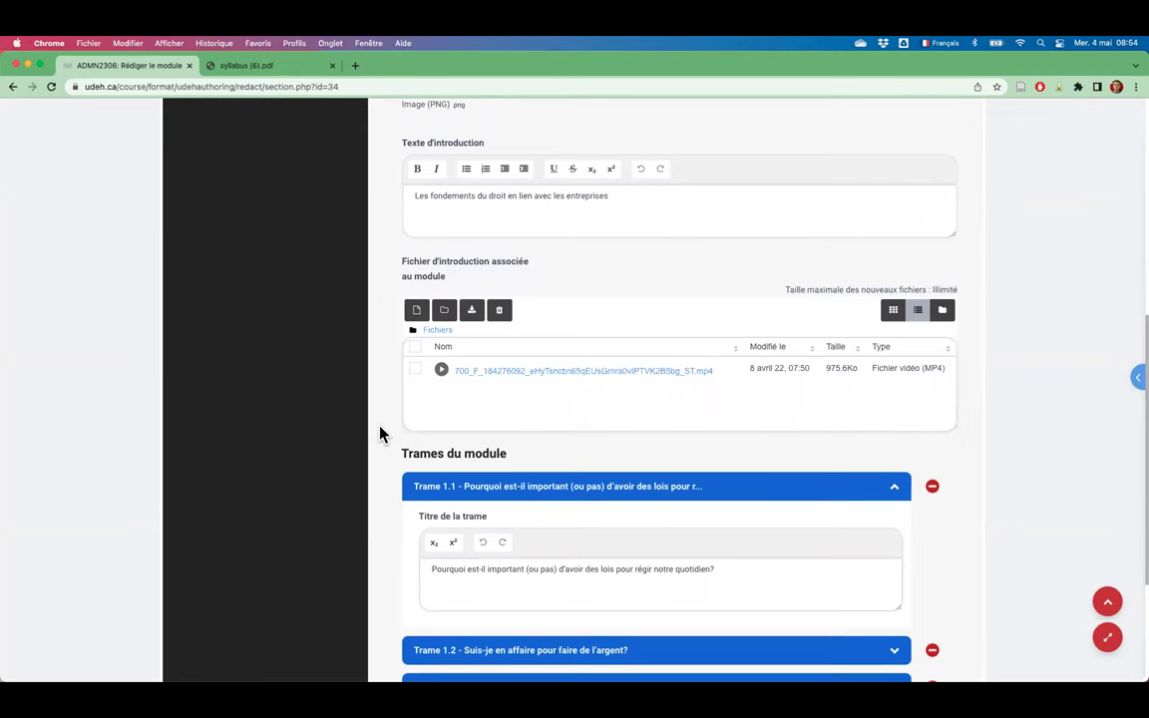
{"action": "scroll", "coordinate": [380, 432], "scroll_direction": "down", "scroll_amount": 5}
{"action": "scroll", "coordinate": [380, 434], "scroll_direction": "down", "scroll_amount": 5}
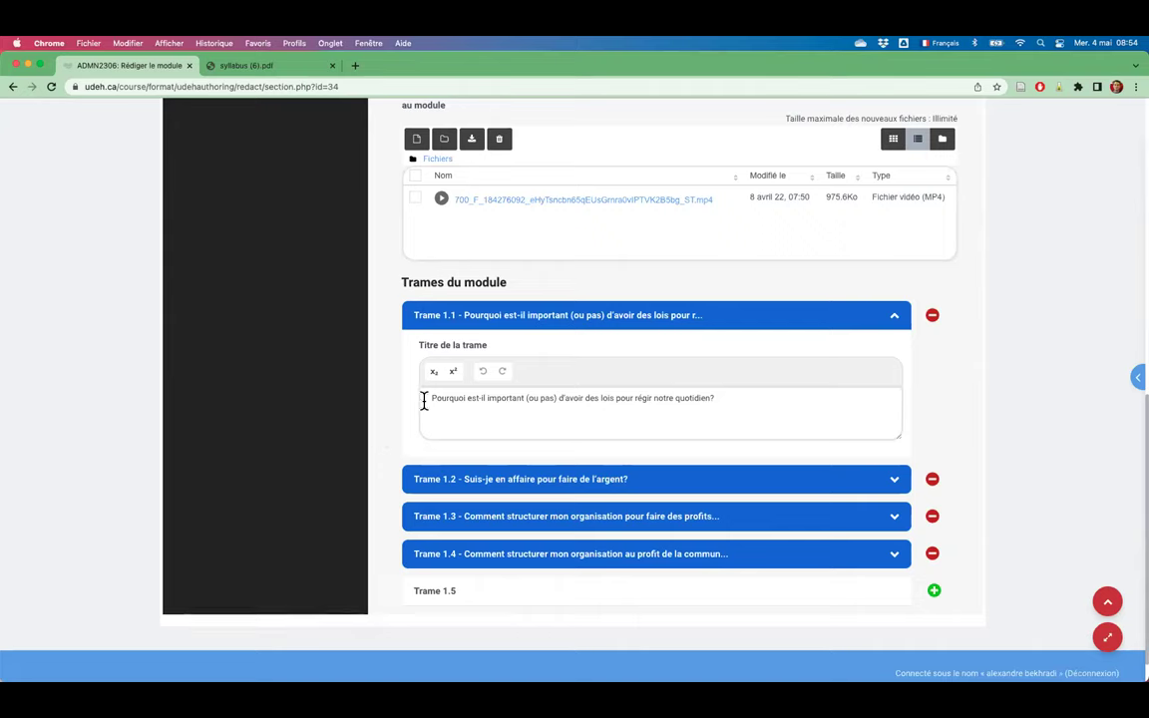
{"action": "left_click_drag", "start_coordinate": [423, 398], "coordinate": [732, 400]}
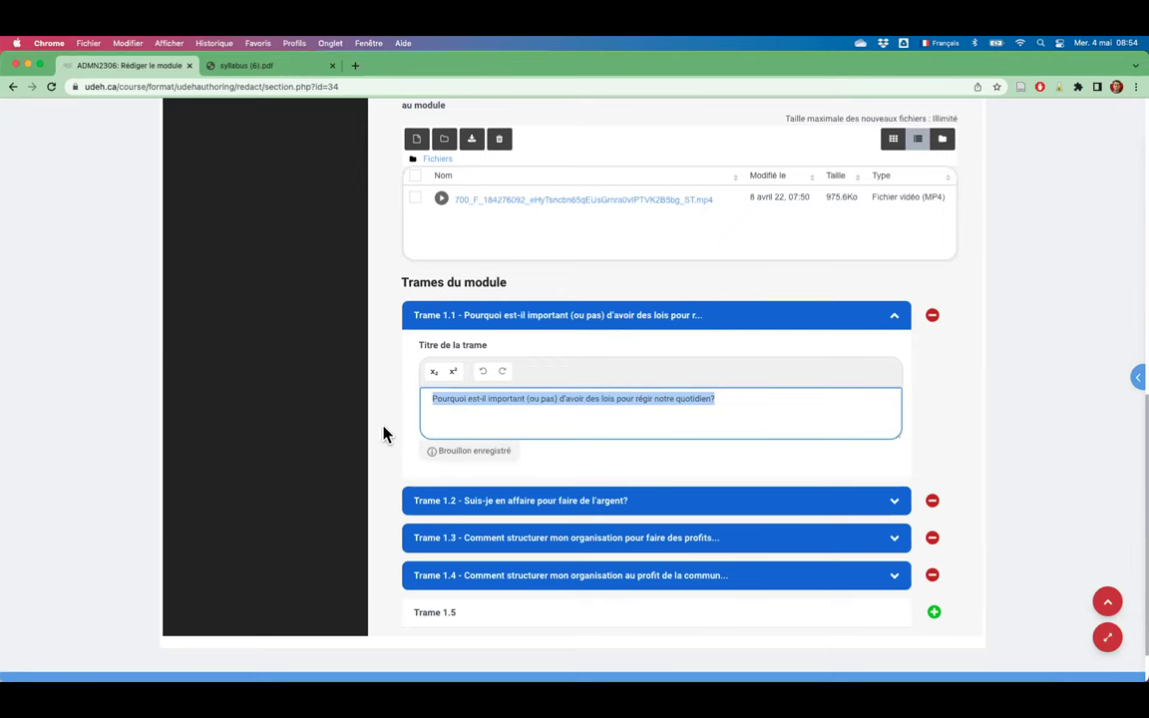
Open Module 1's Trame 1.1 under Trames et activités, highlight its Énoncé de la trame, and expand its module question and sub-question.
{"action": "scroll", "coordinate": [383, 434], "scroll_direction": "up", "scroll_amount": 15}
{"action": "left_click", "coordinate": [351, 344]}
{"action": "left_click", "coordinate": [265, 273]}
{"action": "left_click", "coordinate": [262, 303]}
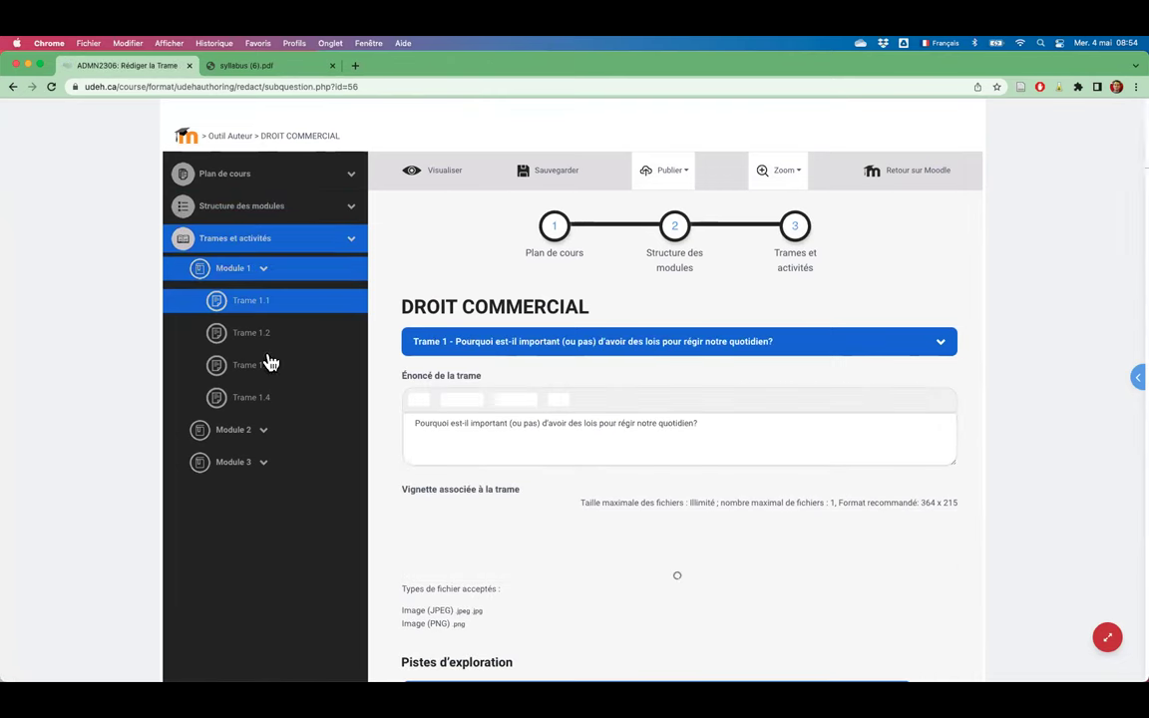
{"action": "left_click_drag", "start_coordinate": [787, 428], "coordinate": [413, 429]}
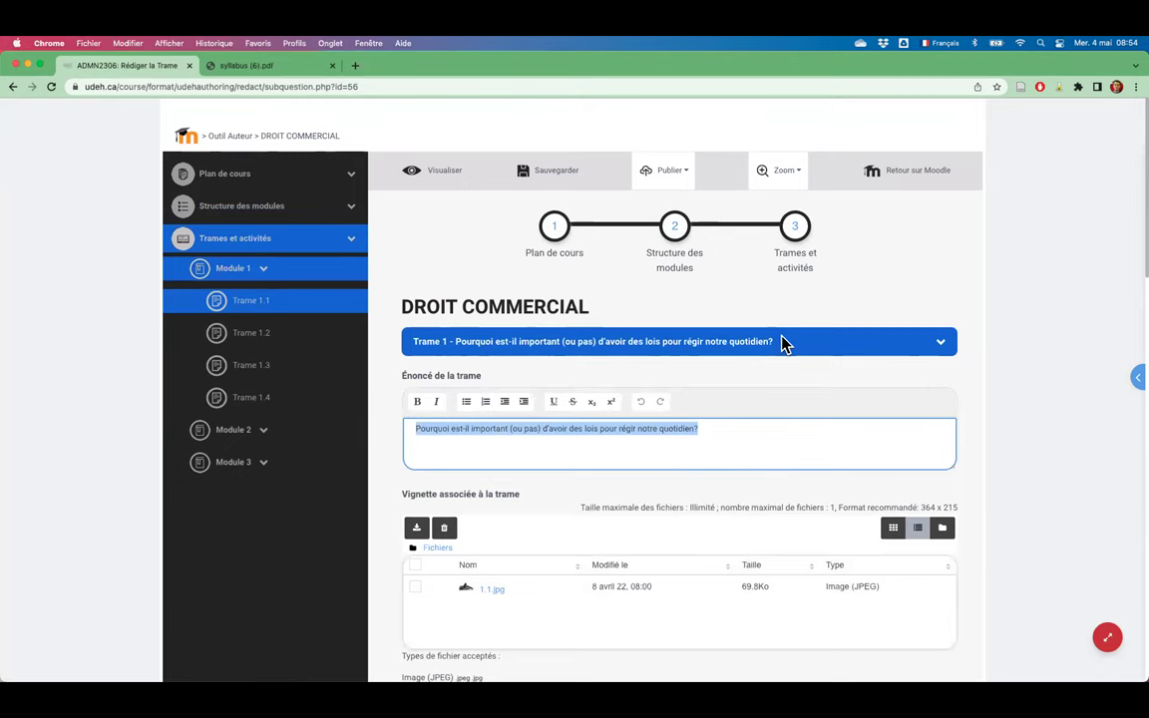
{"action": "left_click", "coordinate": [547, 350]}
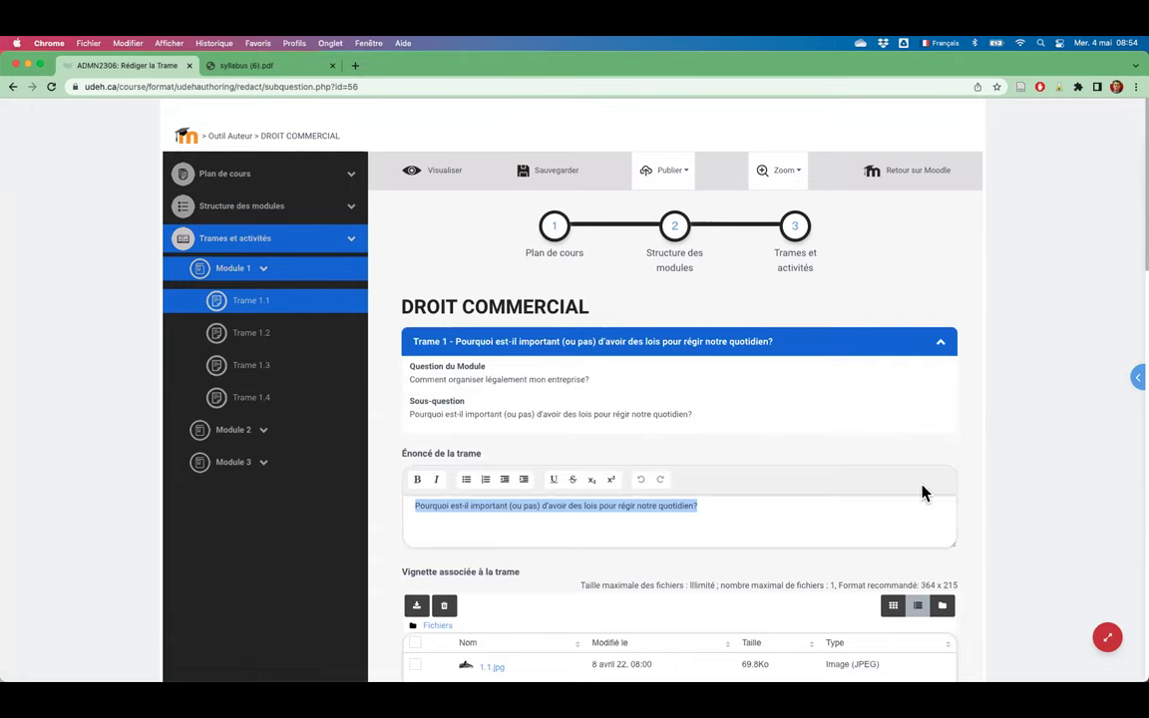
{"action": "left_click", "coordinate": [897, 518]}
Examine Trame 1.1's associated vignette and the Exploration 1.1 fields, from activity type through evaluation type.
{"action": "scroll", "coordinate": [903, 523], "scroll_direction": "down", "scroll_amount": 3}
{"action": "scroll", "coordinate": [902, 524], "scroll_direction": "down", "scroll_amount": 4}
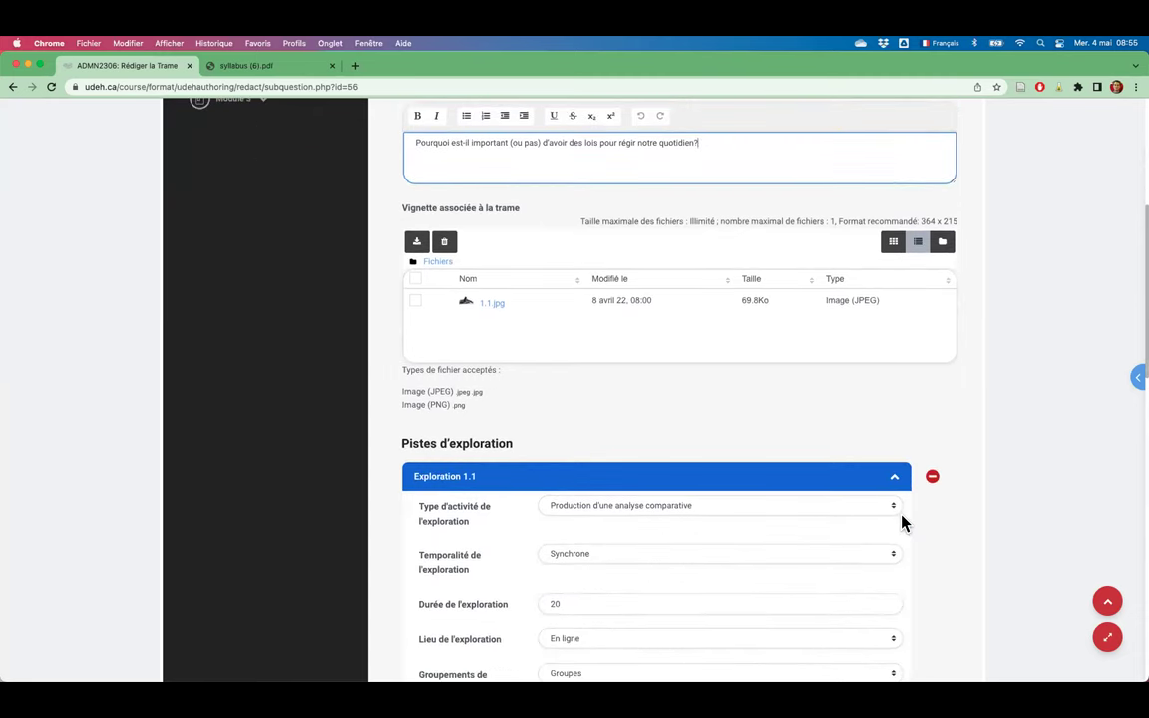
{"action": "scroll", "coordinate": [1062, 467], "scroll_direction": "down", "scroll_amount": 2}
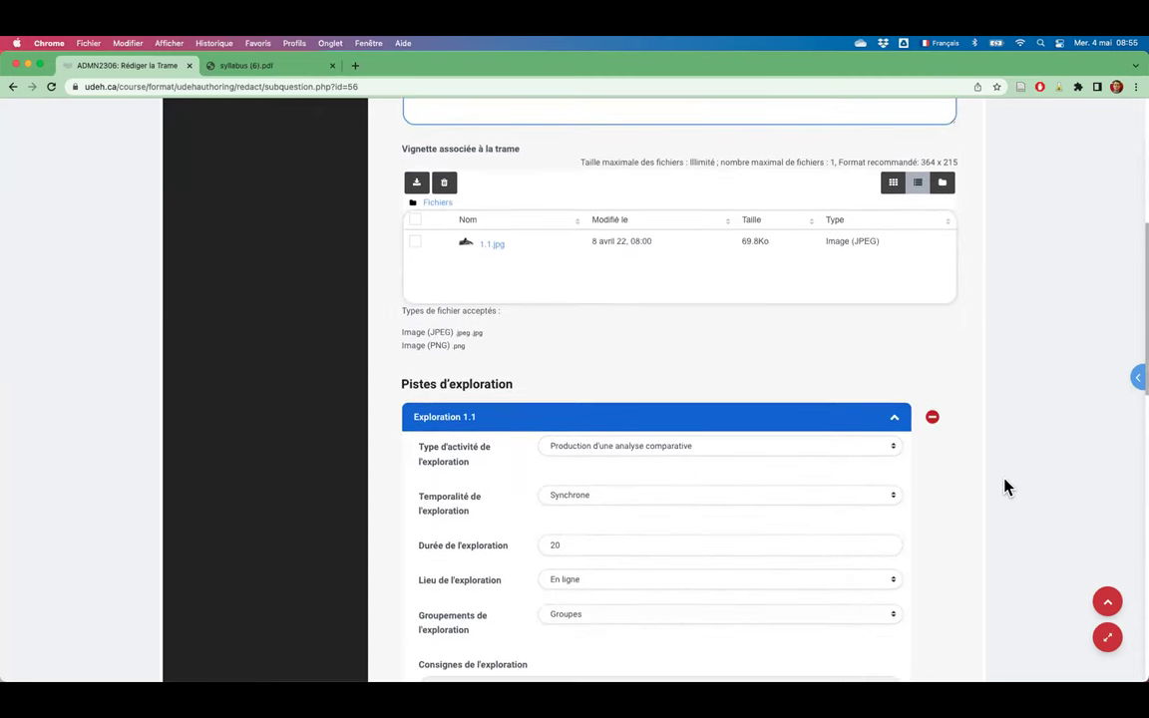
{"action": "scroll", "coordinate": [1005, 486], "scroll_direction": "down", "scroll_amount": 3}
{"action": "scroll", "coordinate": [1005, 486], "scroll_direction": "down", "scroll_amount": 4}
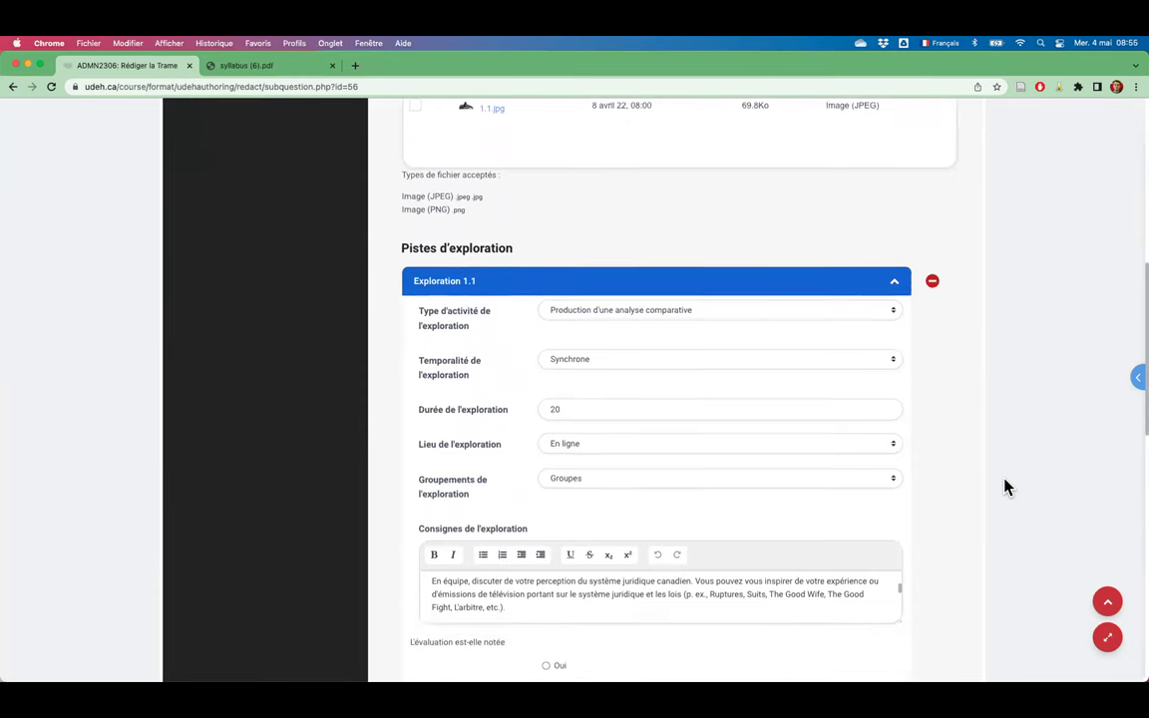
{"action": "scroll", "coordinate": [1005, 486], "scroll_direction": "down", "scroll_amount": 2}
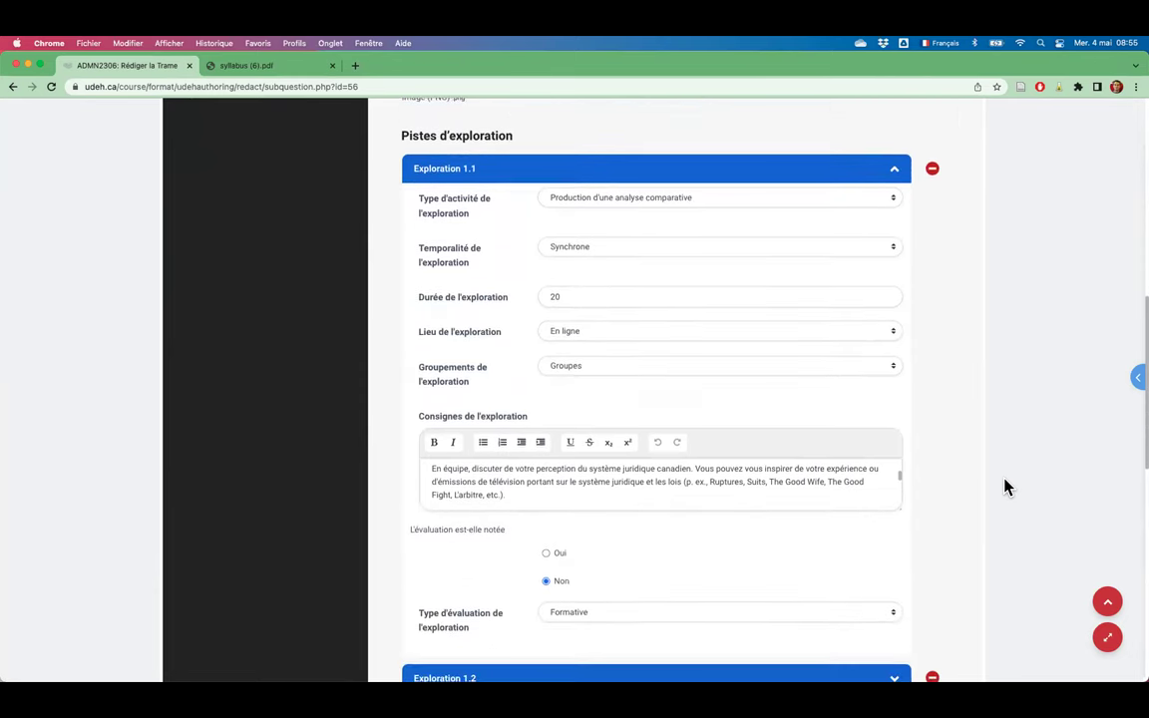
{"action": "scroll", "coordinate": [1005, 486], "scroll_direction": "down", "scroll_amount": 1}
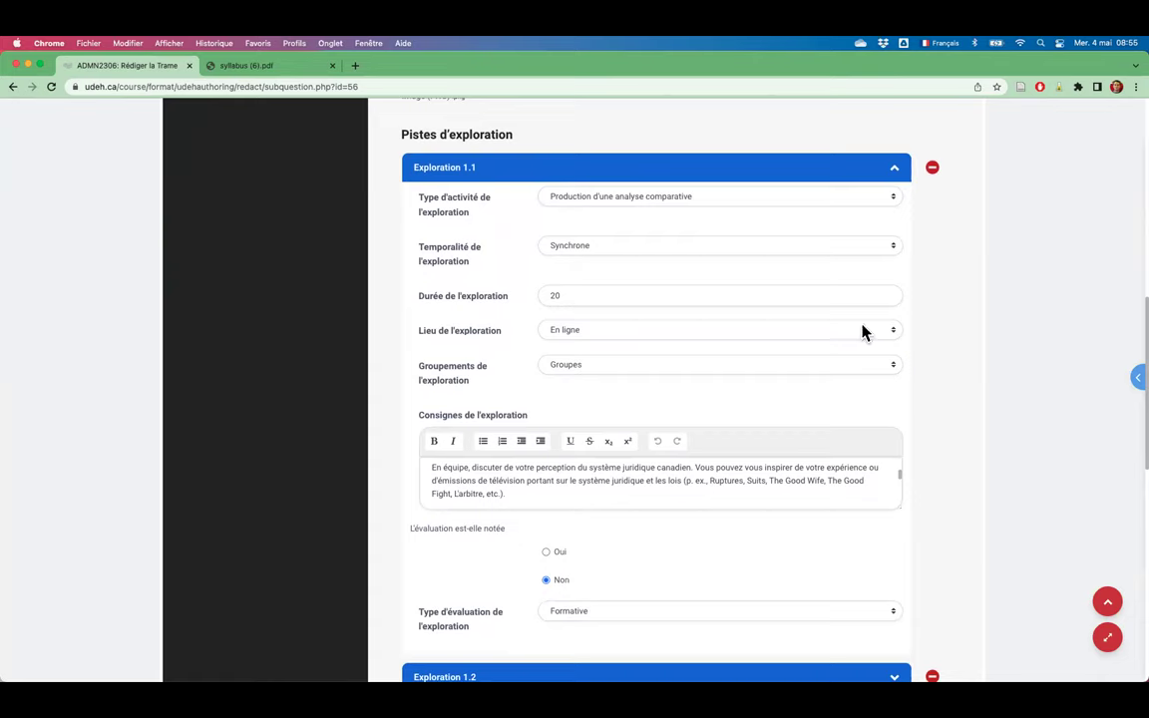
View the available activity types for Exploration 1.1, leaving the current selection in place.
{"action": "left_click", "coordinate": [736, 200]}
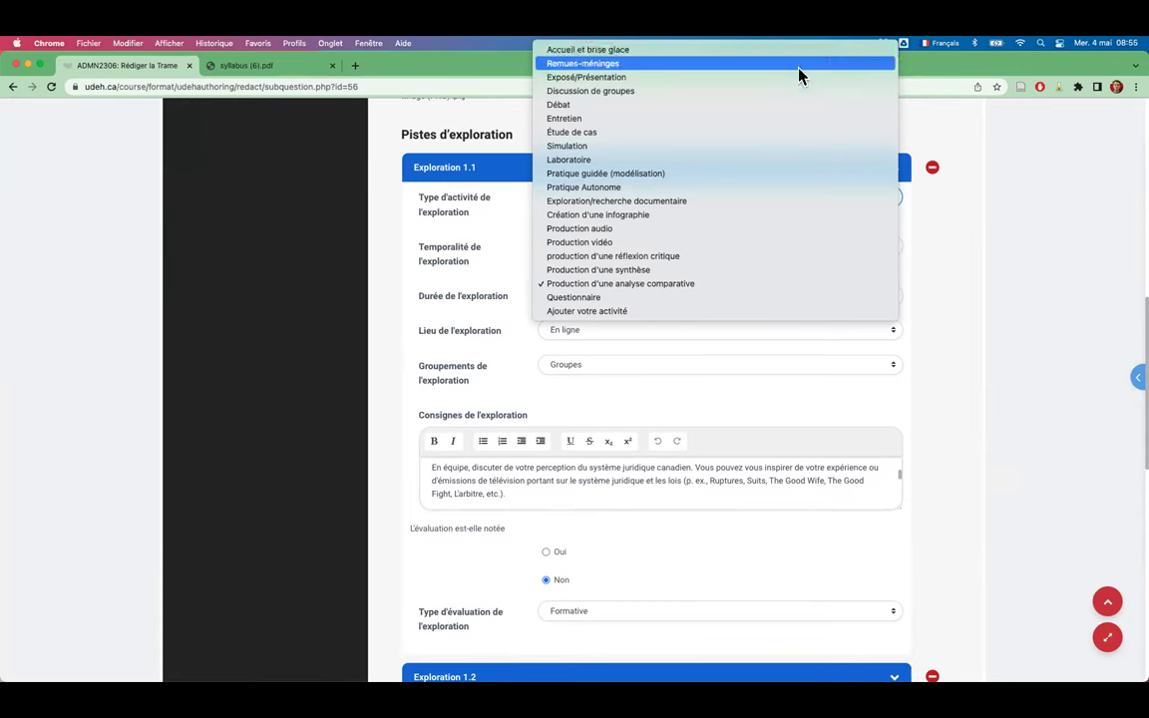
{"action": "left_click", "coordinate": [962, 242]}
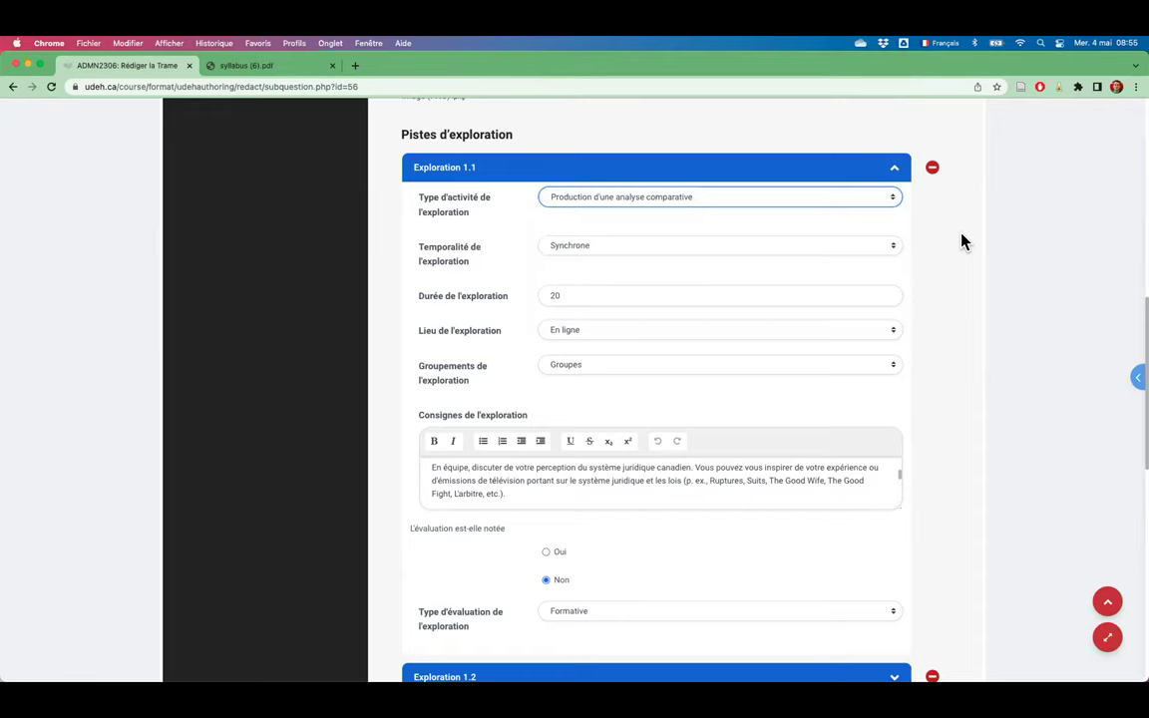
{"action": "scroll", "coordinate": [962, 241], "scroll_direction": "down", "scroll_amount": 1}
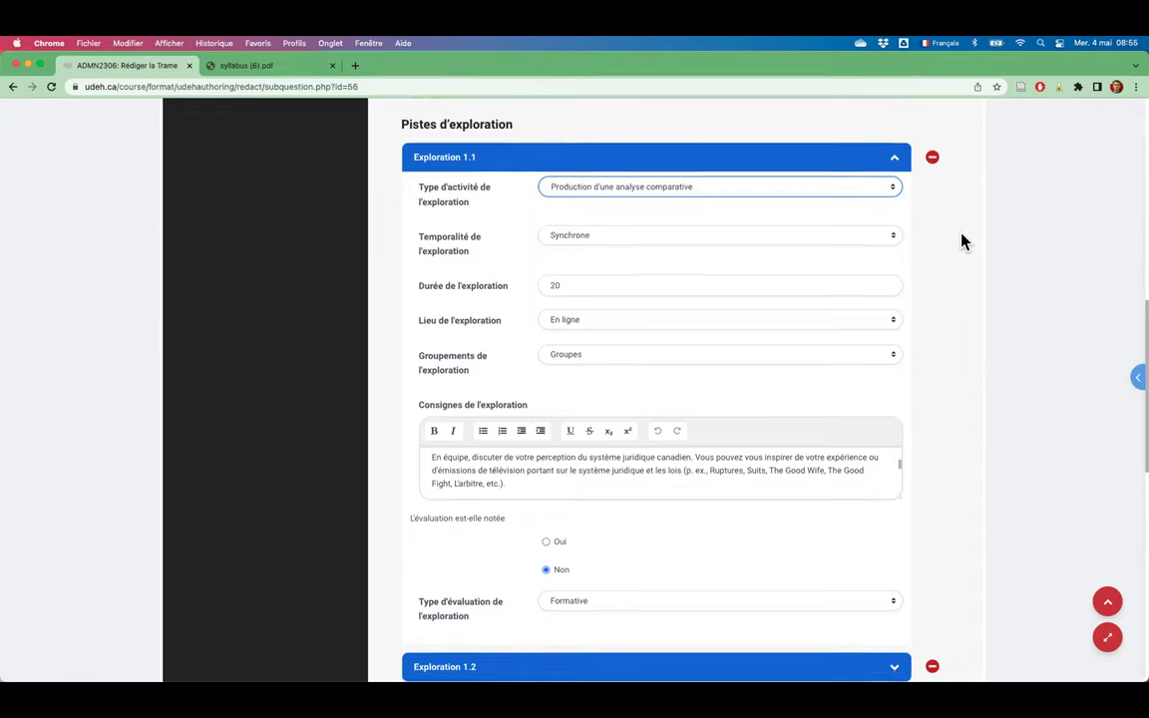
{"action": "scroll", "coordinate": [884, 233], "scroll_direction": "up", "scroll_amount": 2}
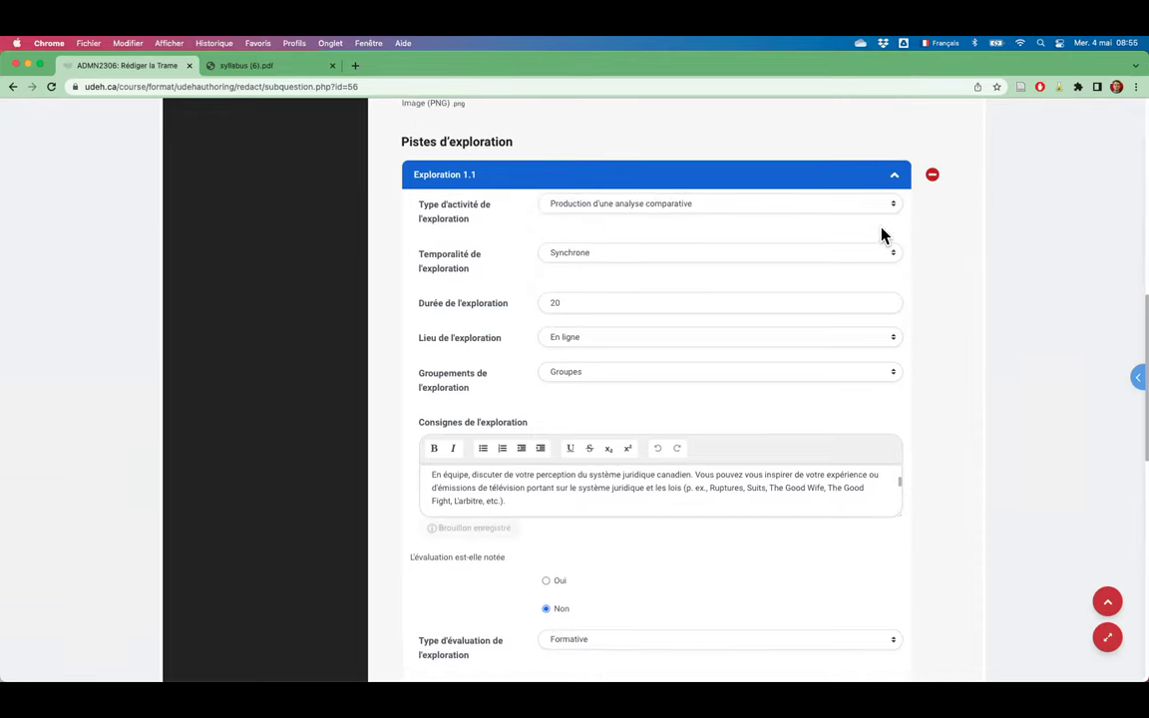
Look through the Temporalité, Lieu and Groupements options of Exploration 1.1 without changing any of them.
{"action": "left_click", "coordinate": [890, 253]}
{"action": "left_click", "coordinate": [962, 263]}
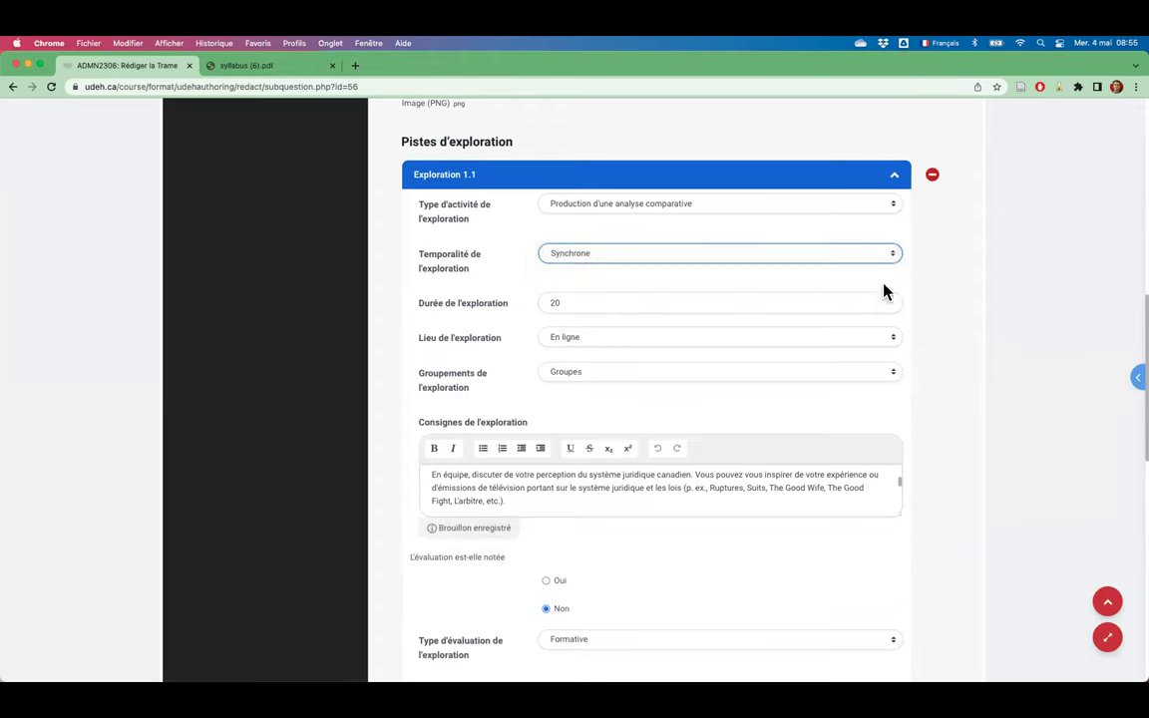
{"action": "left_click", "coordinate": [881, 339]}
{"action": "left_click", "coordinate": [982, 341]}
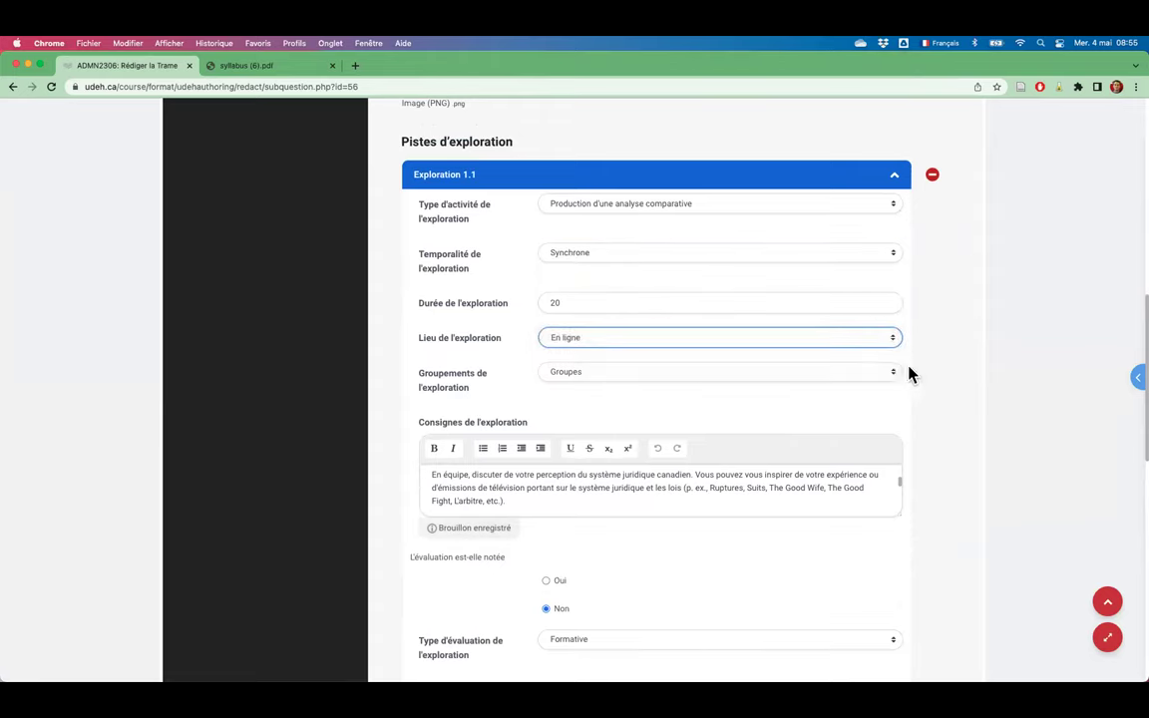
{"action": "left_click", "coordinate": [881, 375]}
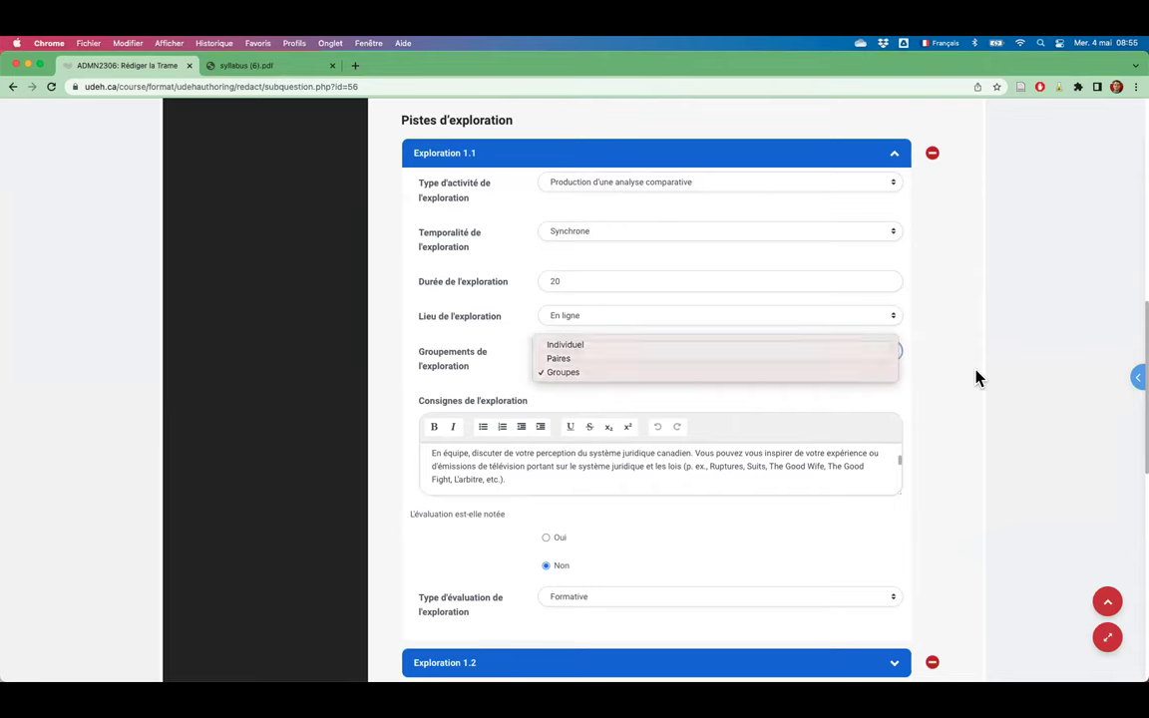
{"action": "left_click", "coordinate": [976, 377]}
Review Exploration 1.1's instructions and evaluation settings, along with Ressource 1.1's title, hyperlink and image under Des suggestions de ressources.
{"action": "scroll", "coordinate": [976, 375], "scroll_direction": "down", "scroll_amount": 2}
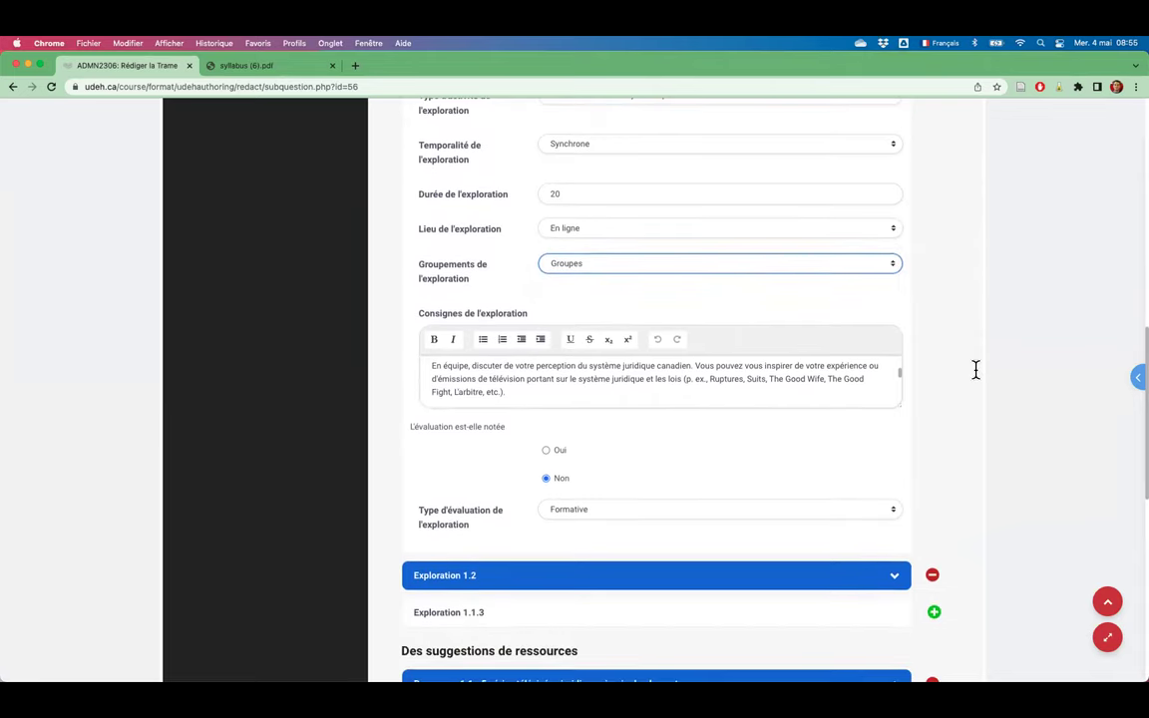
{"action": "scroll", "coordinate": [976, 370], "scroll_direction": "down", "scroll_amount": 2}
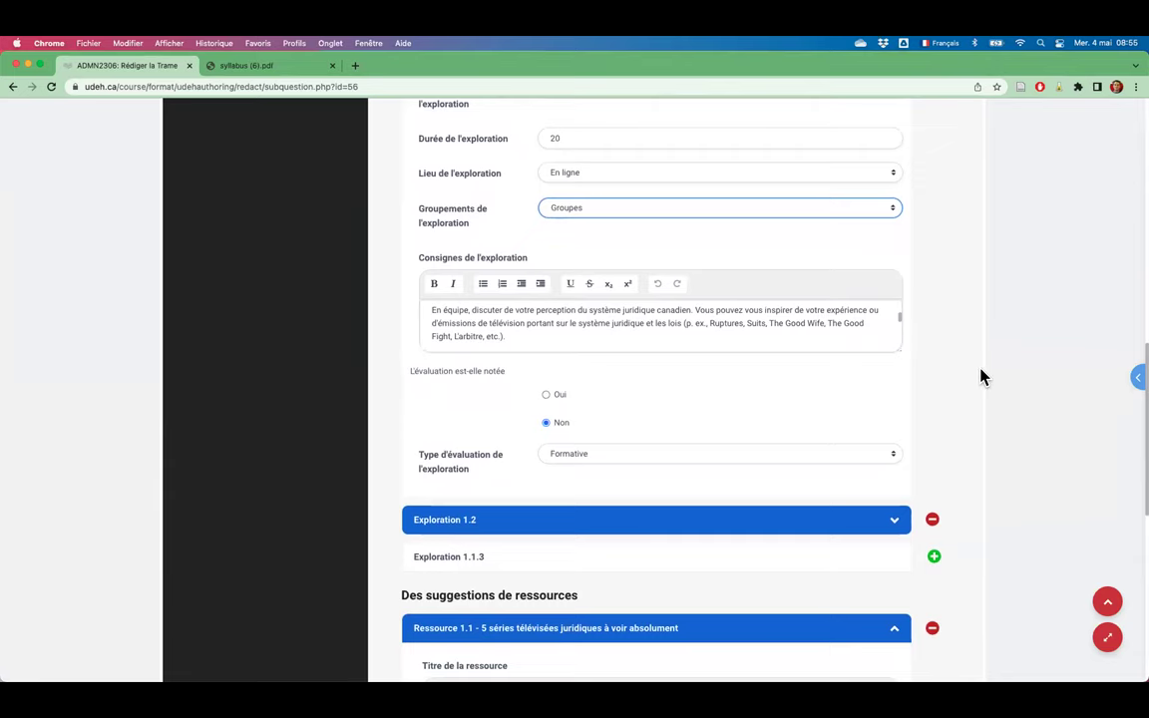
{"action": "scroll", "coordinate": [981, 373], "scroll_direction": "down", "scroll_amount": 1}
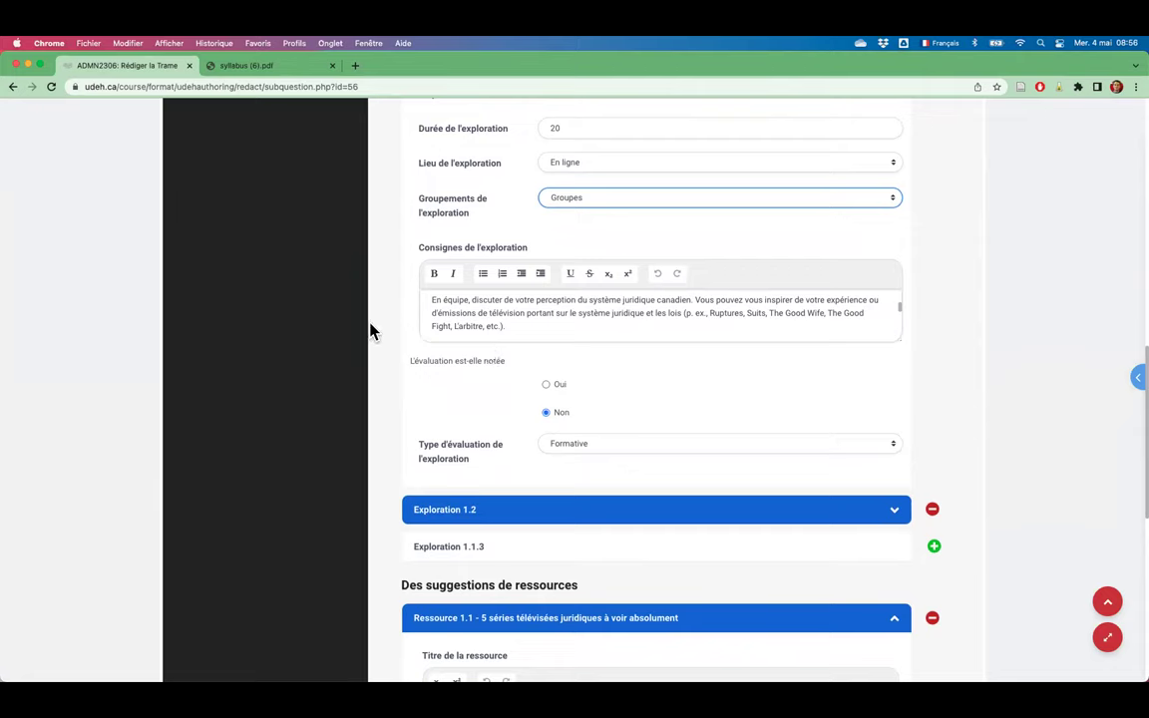
{"action": "scroll", "coordinate": [369, 325], "scroll_direction": "down", "scroll_amount": 2}
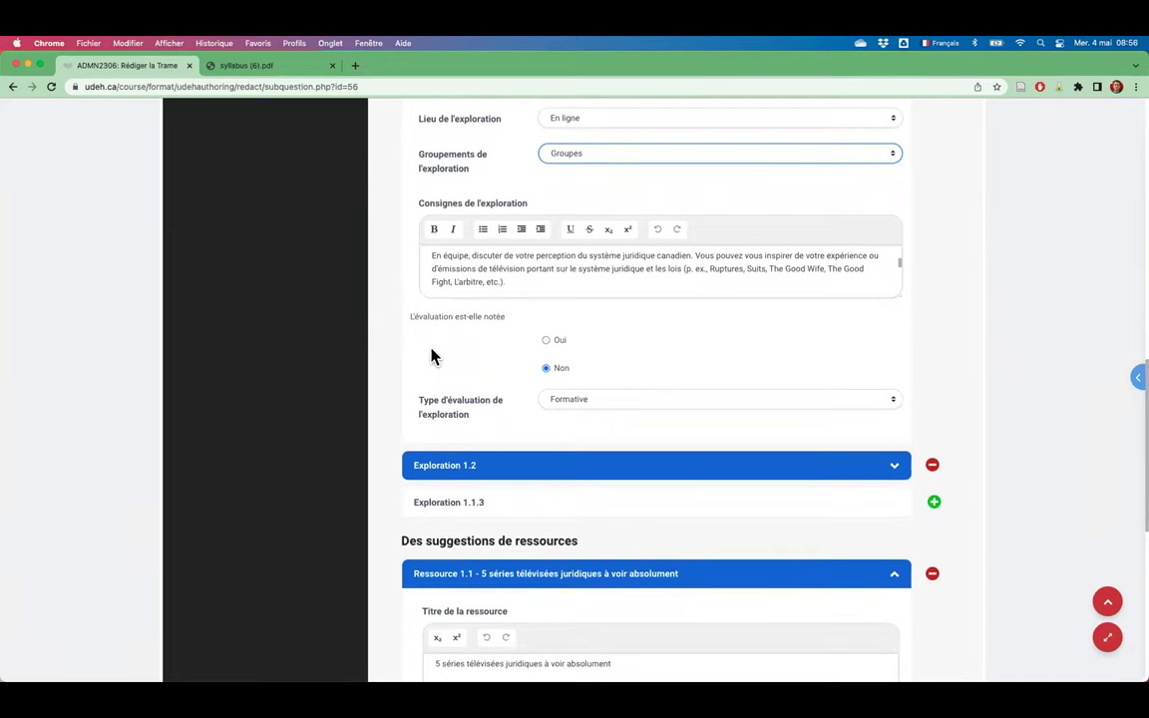
{"action": "scroll", "coordinate": [634, 409], "scroll_direction": "down", "scroll_amount": 10}
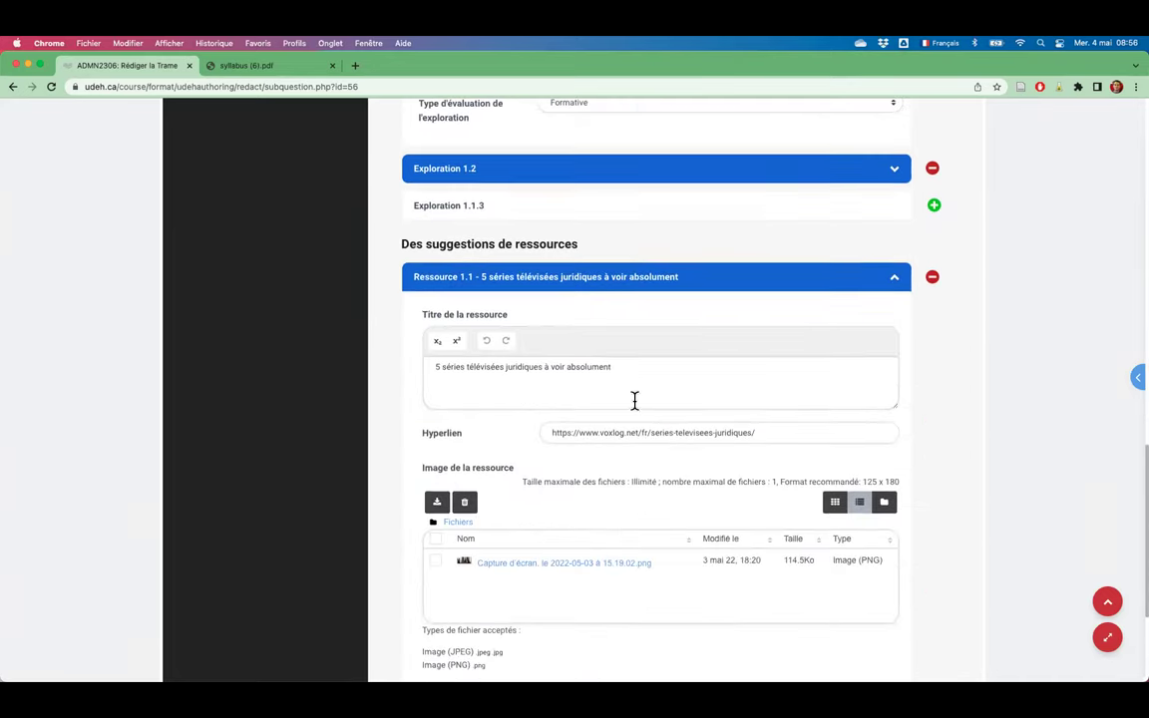
{"action": "scroll", "coordinate": [635, 399], "scroll_direction": "down", "scroll_amount": 1}
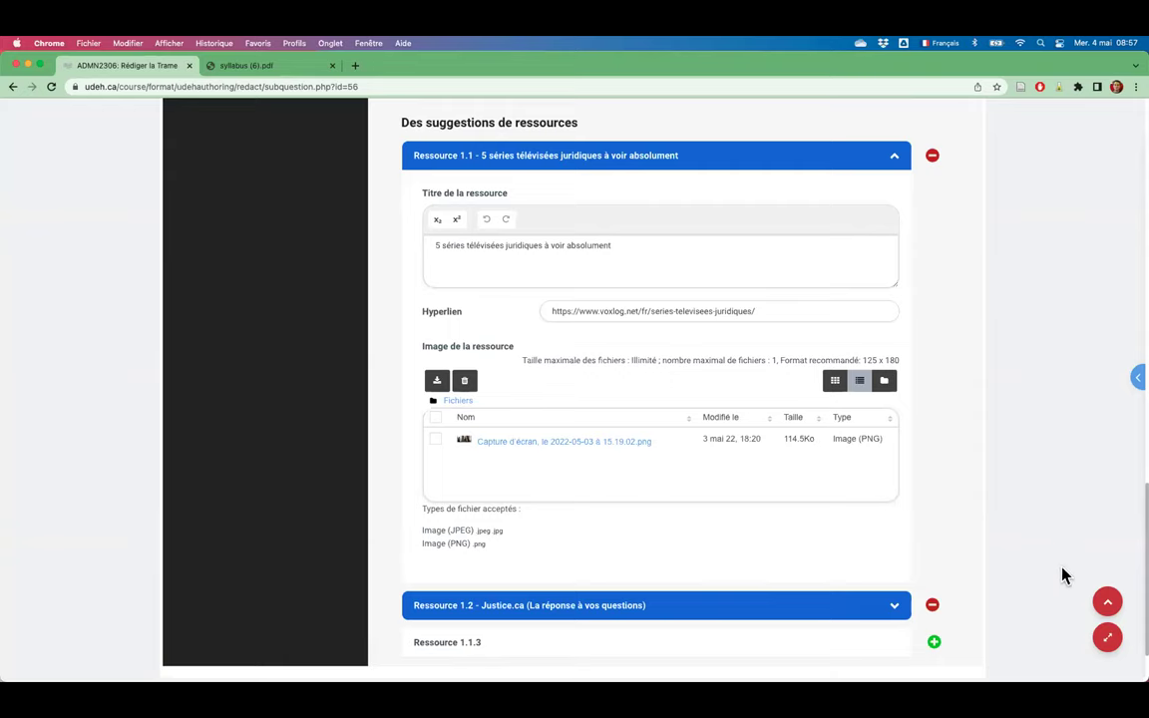
Preview Trame 1.1 as published and review its synchronous activities, asynchronous activities and suggested resources.
{"action": "left_click", "coordinate": [1106, 600]}
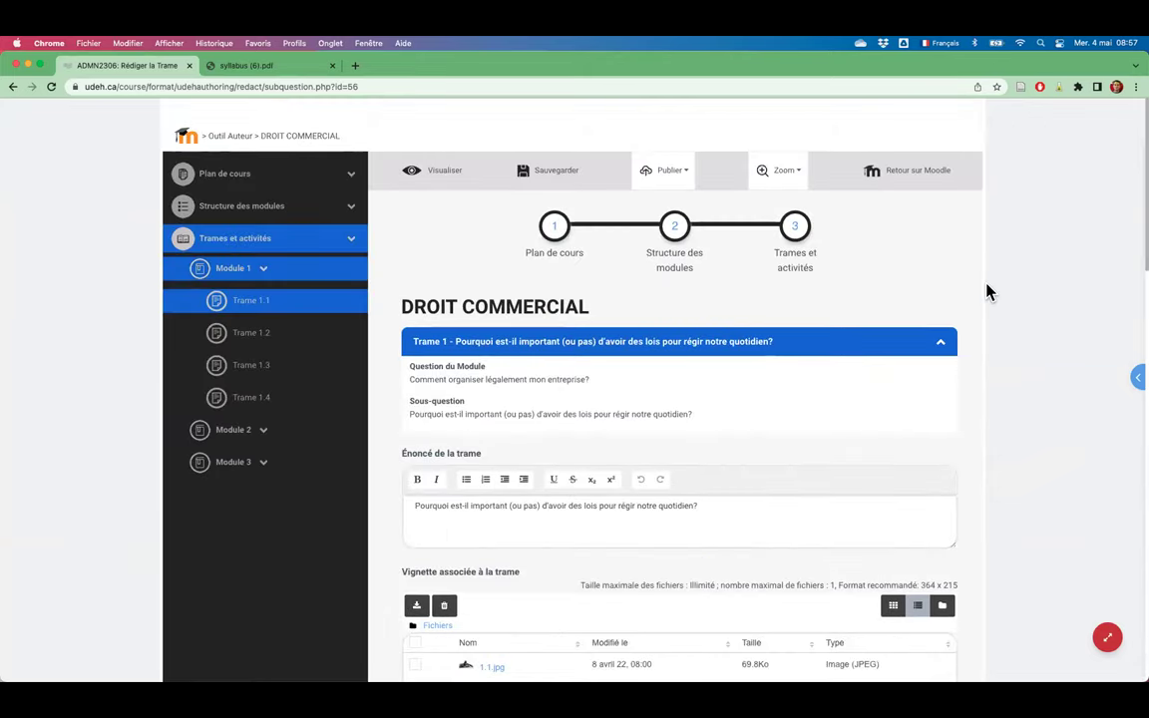
{"action": "left_click", "coordinate": [427, 180]}
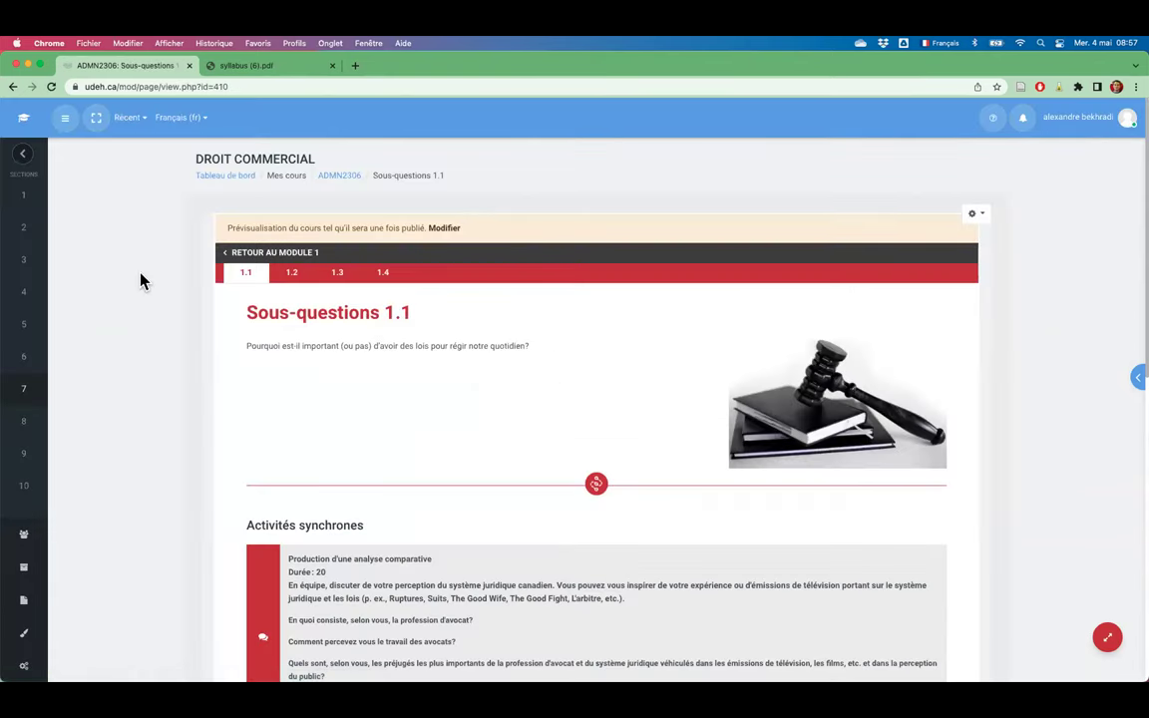
{"action": "scroll", "coordinate": [141, 282], "scroll_direction": "down", "scroll_amount": 5}
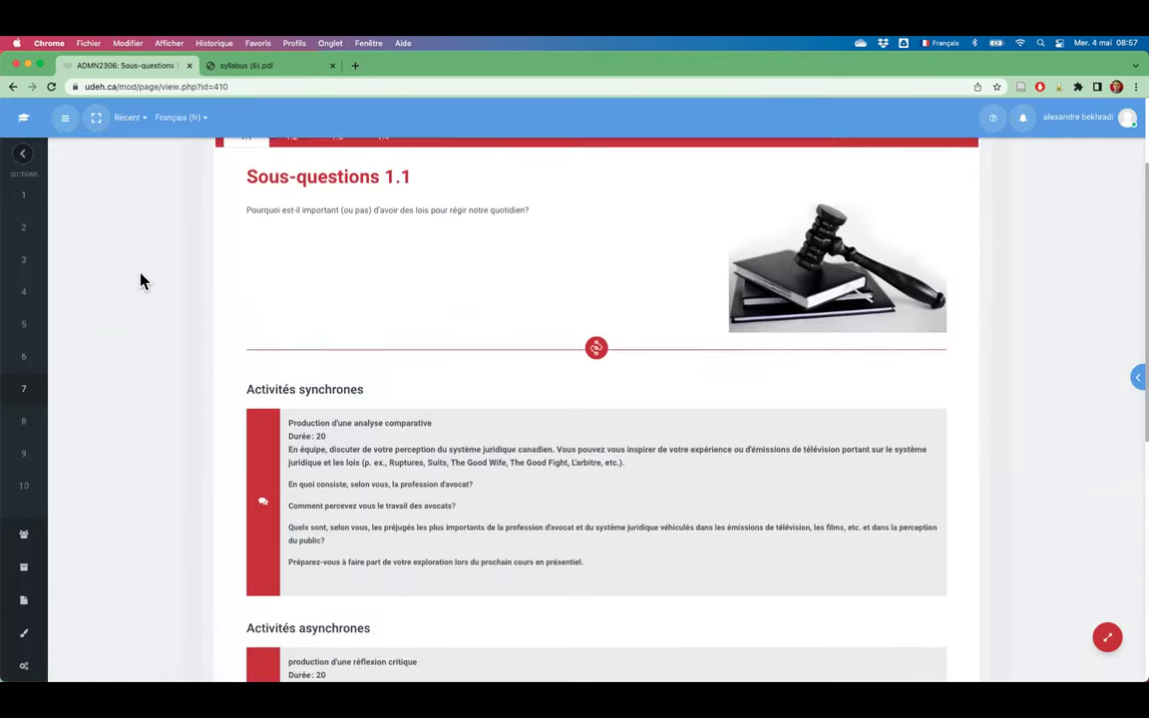
{"action": "scroll", "coordinate": [140, 281], "scroll_direction": "down", "scroll_amount": 5}
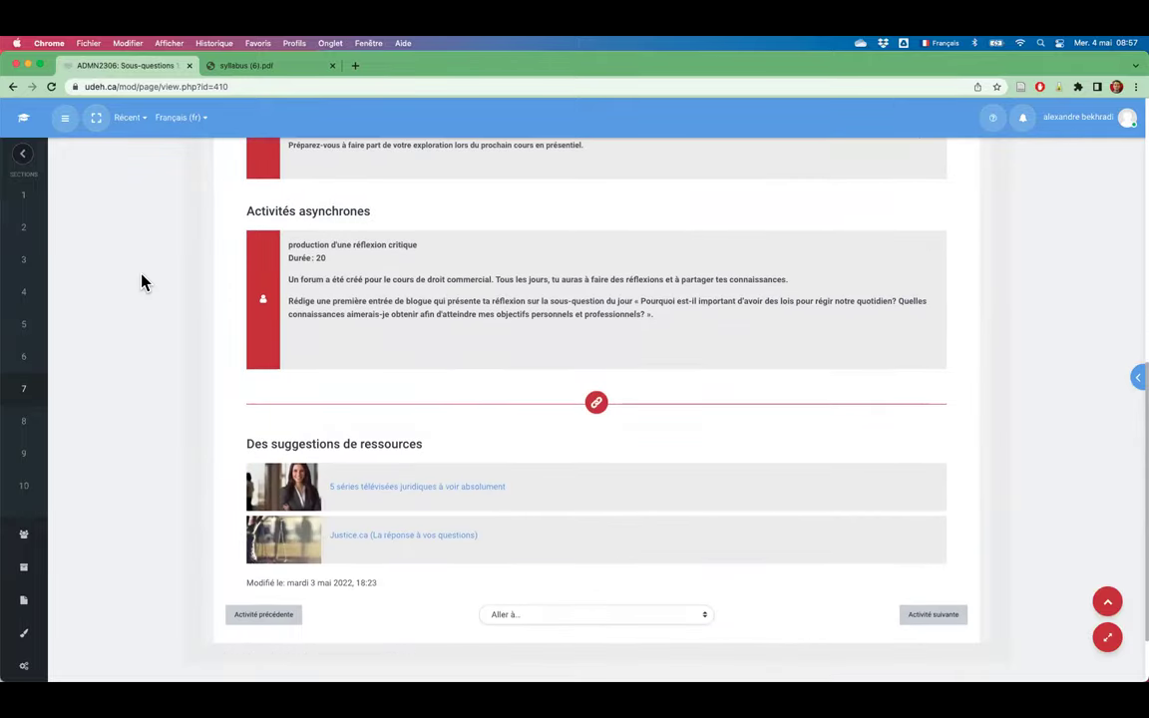
Leave the Sous-questions 1.1 preview and return to editing Trame 1.1 in the authoring tool.
{"action": "scroll", "coordinate": [142, 285], "scroll_direction": "up", "scroll_amount": 5}
{"action": "scroll", "coordinate": [143, 285], "scroll_direction": "up", "scroll_amount": 3}
{"action": "left_click", "coordinate": [440, 227]}
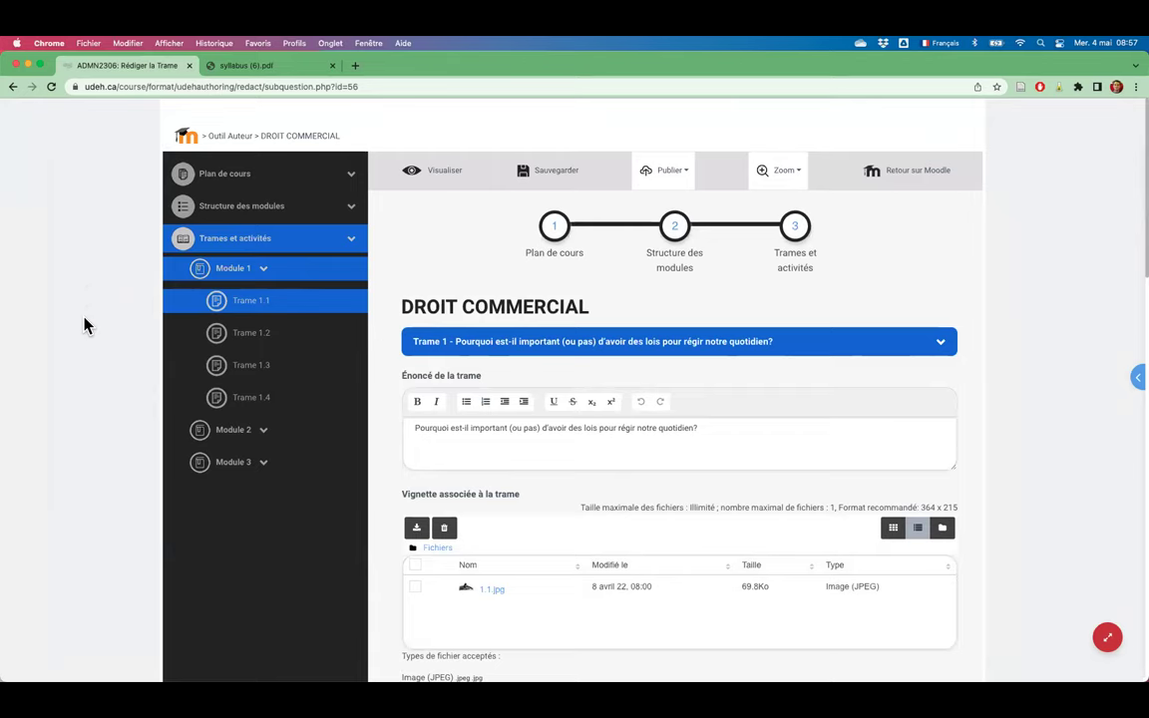
{"action": "scroll", "coordinate": [79, 340], "scroll_direction": "down", "scroll_amount": 1}
{"action": "scroll", "coordinate": [78, 347], "scroll_direction": "down", "scroll_amount": 2}
Return to the DROIT COMMERCIAL course page in Moodle and reopen its authoring tool.
{"action": "left_click", "coordinate": [892, 182]}
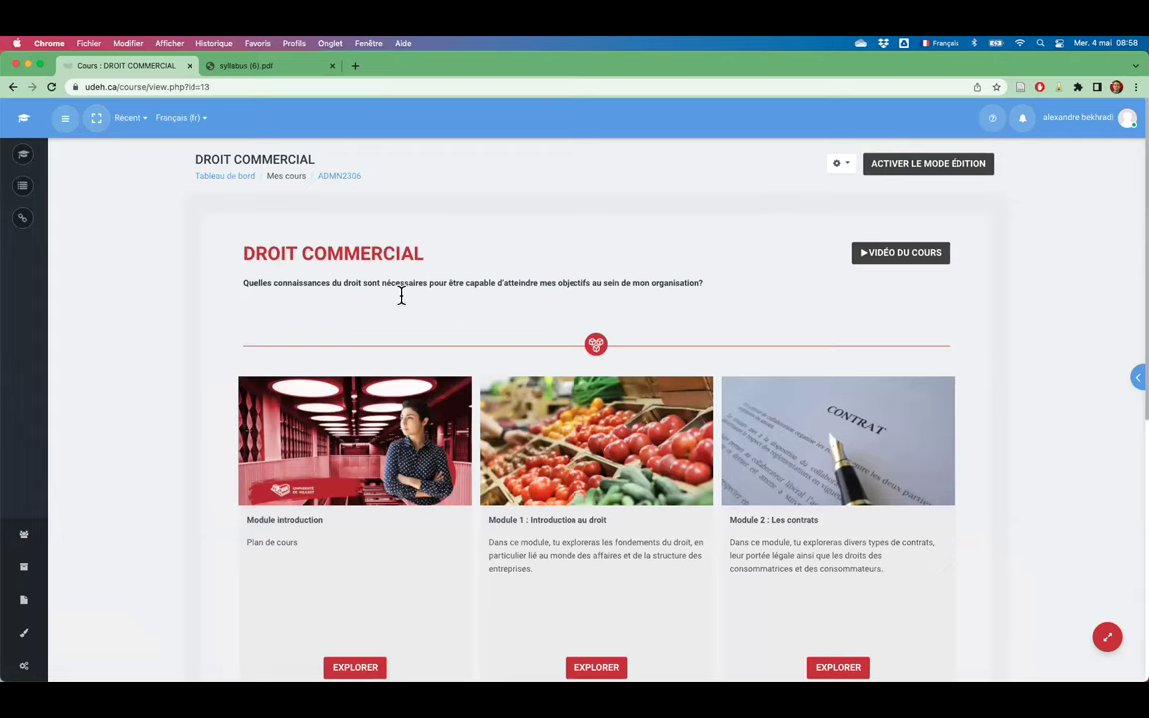
{"action": "mouse_move", "coordinate": [20, 219]}
{"action": "left_click", "coordinate": [160, 294]}
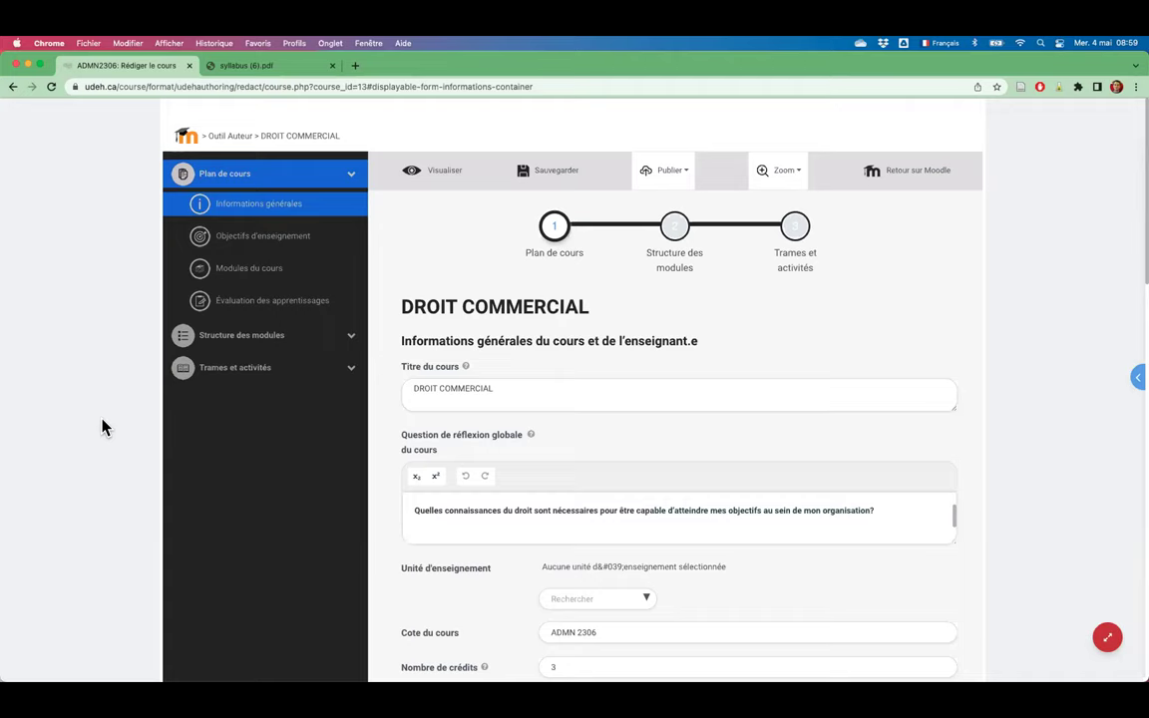
Open Module 1's Trame 1.1 under Trames et activités and examine the Exploration 1.1 settings.
{"action": "left_click", "coordinate": [206, 377]}
{"action": "left_click", "coordinate": [223, 271]}
{"action": "left_click", "coordinate": [226, 300]}
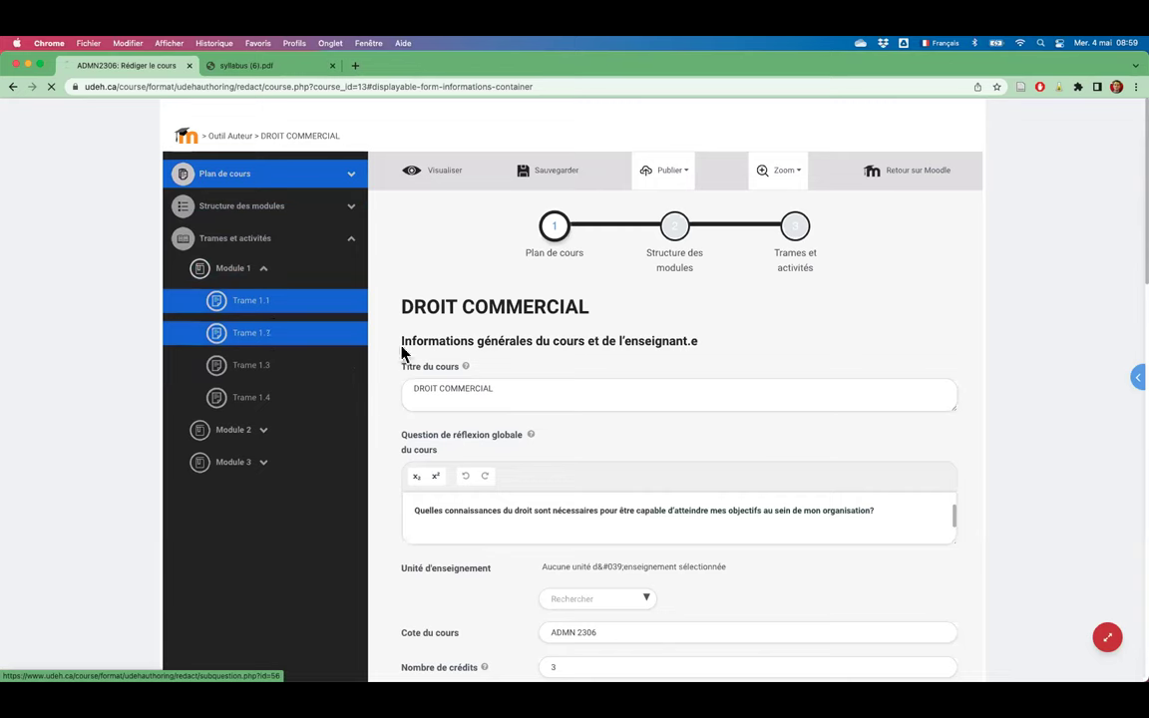
{"action": "scroll", "coordinate": [596, 463], "scroll_direction": "down", "scroll_amount": 3}
{"action": "scroll", "coordinate": [595, 468], "scroll_direction": "down", "scroll_amount": 5}
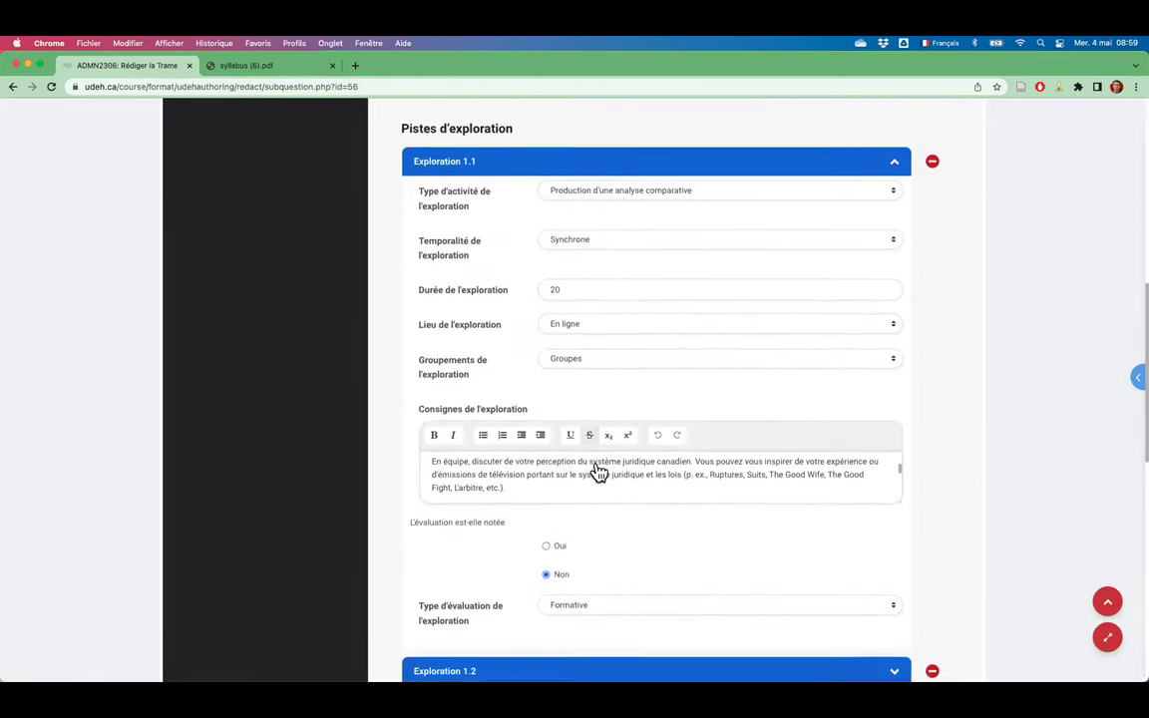
{"action": "scroll", "coordinate": [597, 471], "scroll_direction": "up", "scroll_amount": 1}
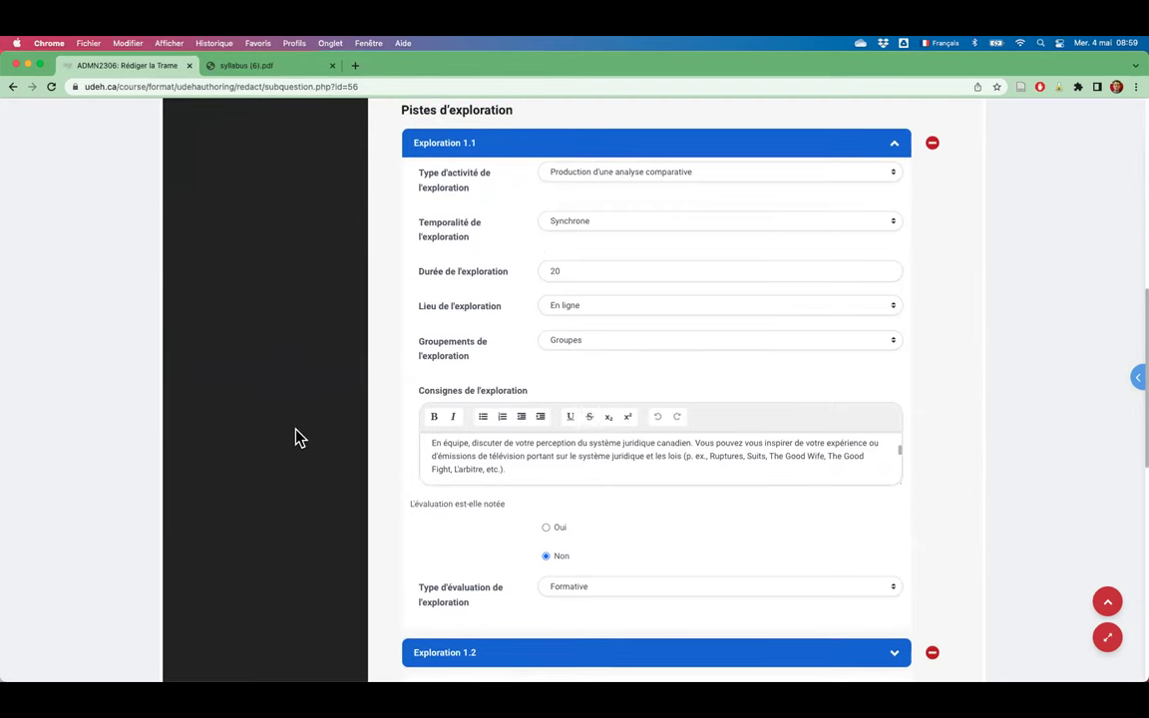
{"action": "scroll", "coordinate": [306, 436], "scroll_direction": "up", "scroll_amount": 1}
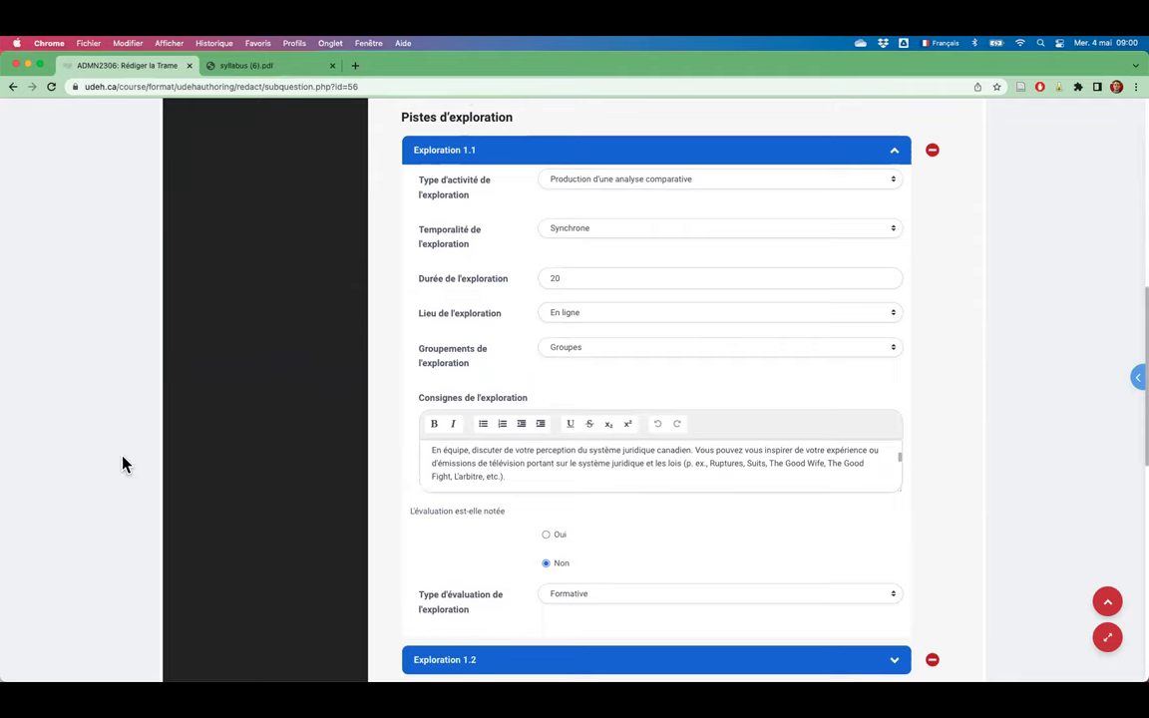
{"action": "scroll", "coordinate": [117, 463], "scroll_direction": "down", "scroll_amount": 1}
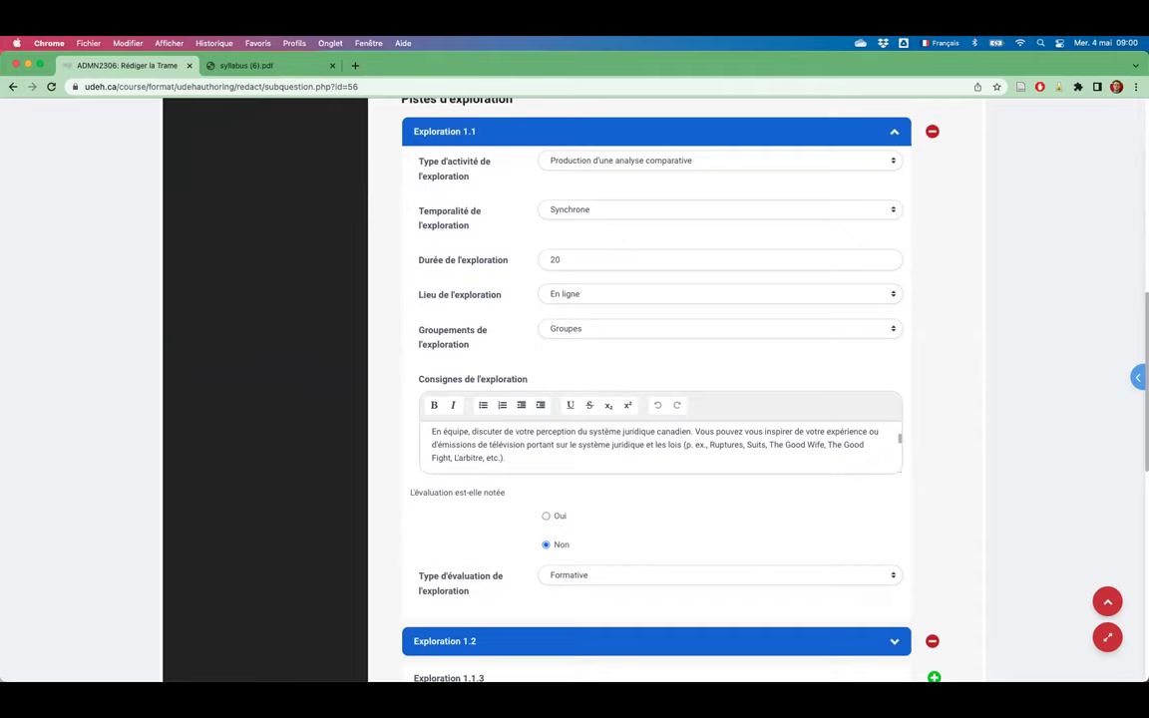